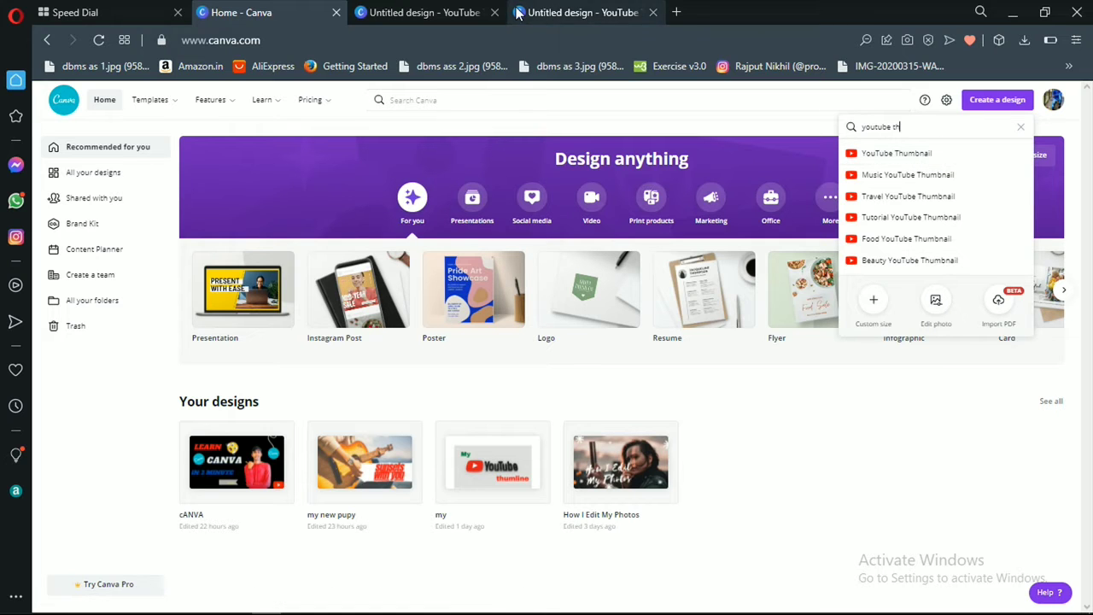
Place the uploaded cutout photo of the man in red on the blank YouTube thumbnail, enlarged to nearly full height along the right edge.
click(450, 10)
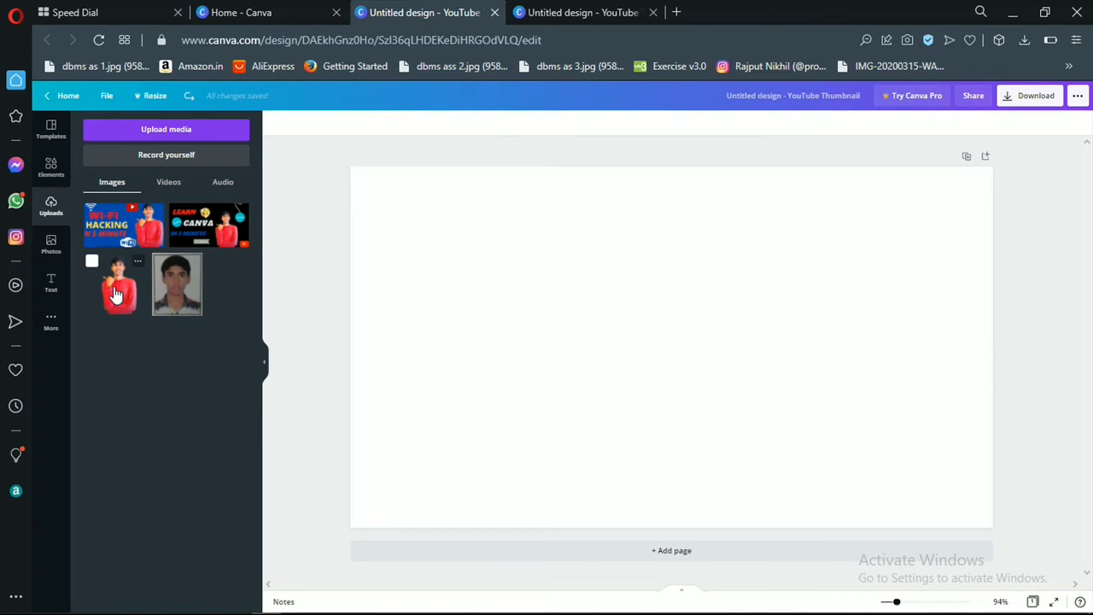
drag(117, 295, 769, 320)
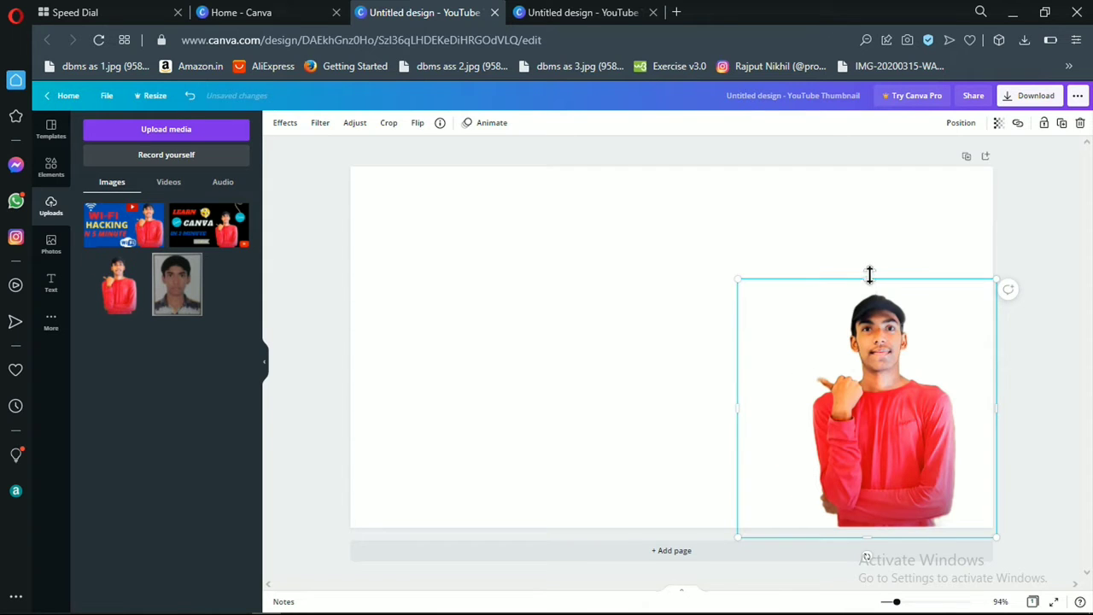
drag(869, 277, 884, 139)
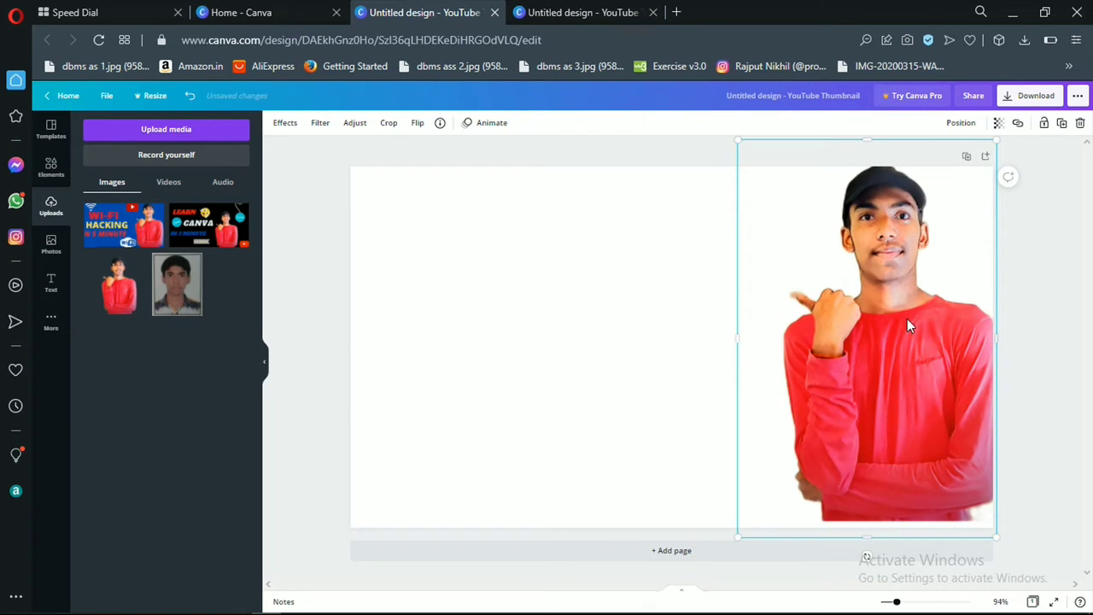
drag(907, 319, 898, 326)
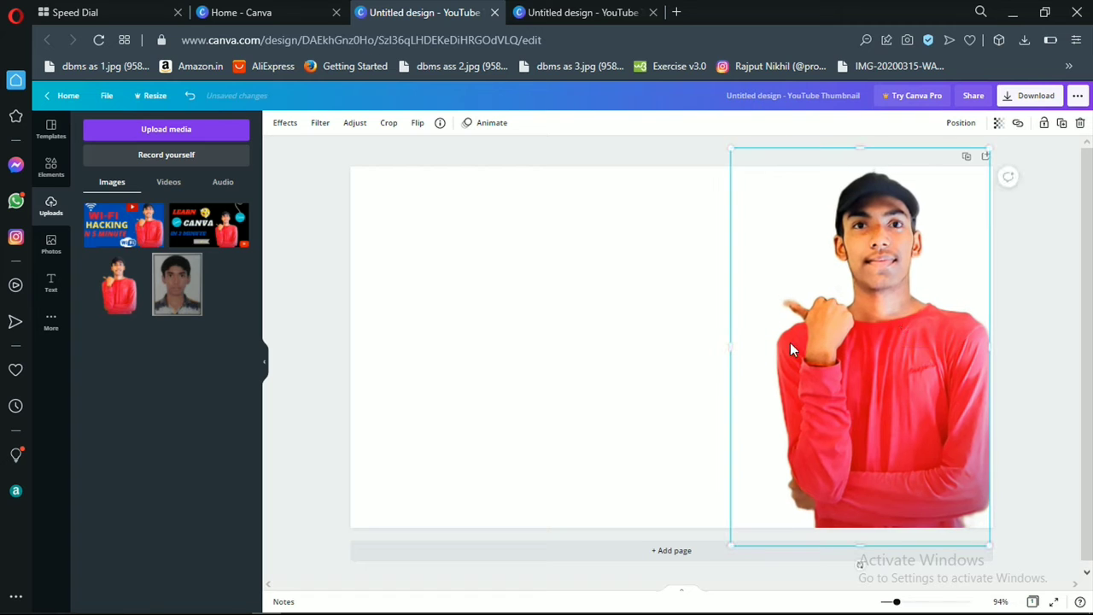
click(657, 345)
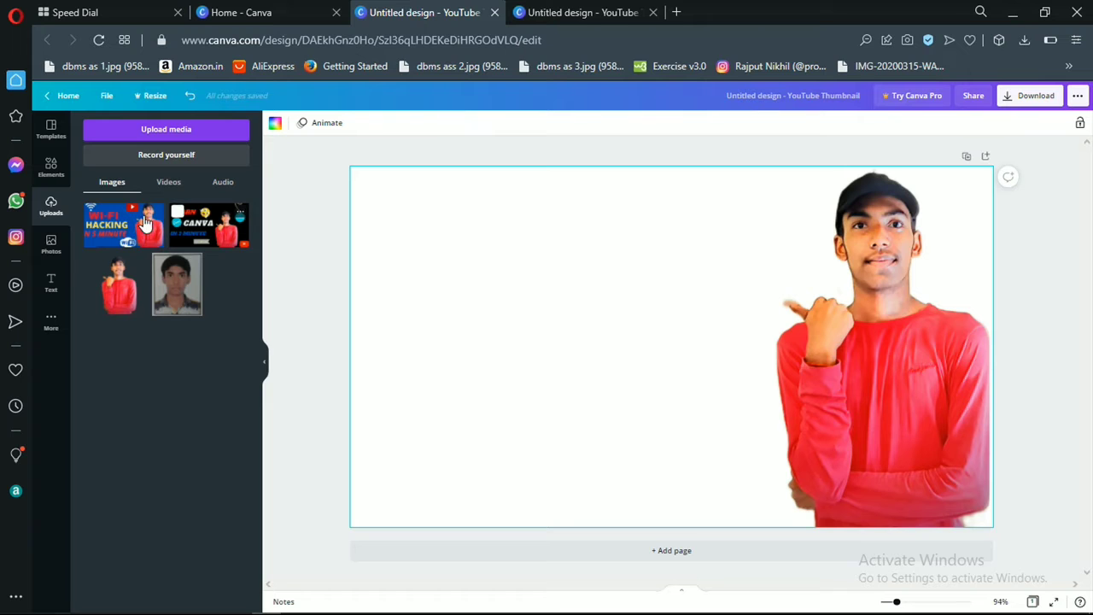
Add a heading text box and move it to the empty left half of the thumbnail, clear of the photo.
click(52, 284)
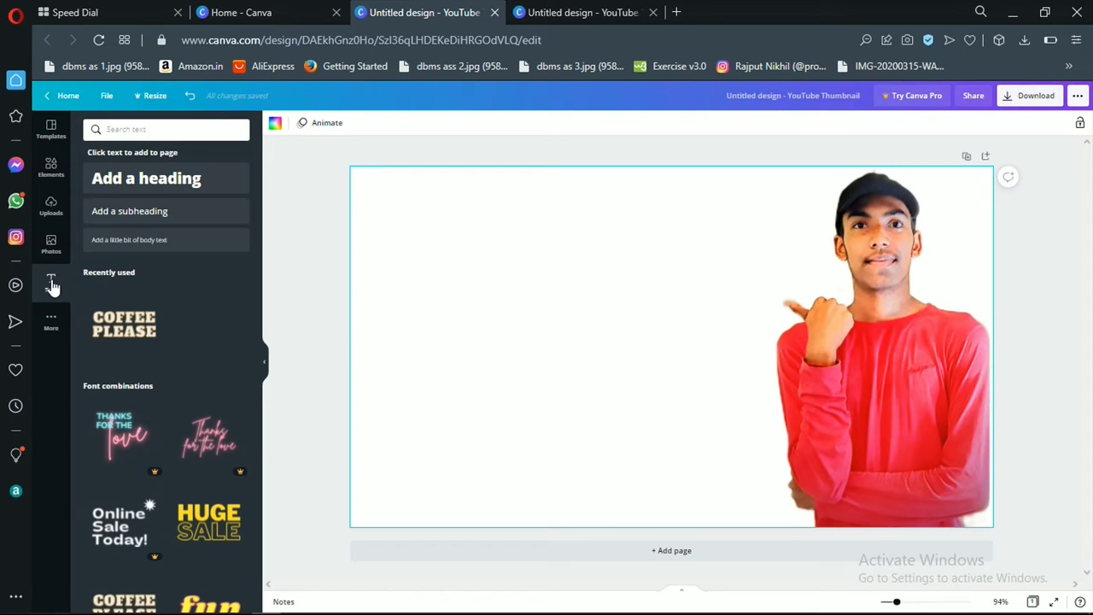
click(130, 186)
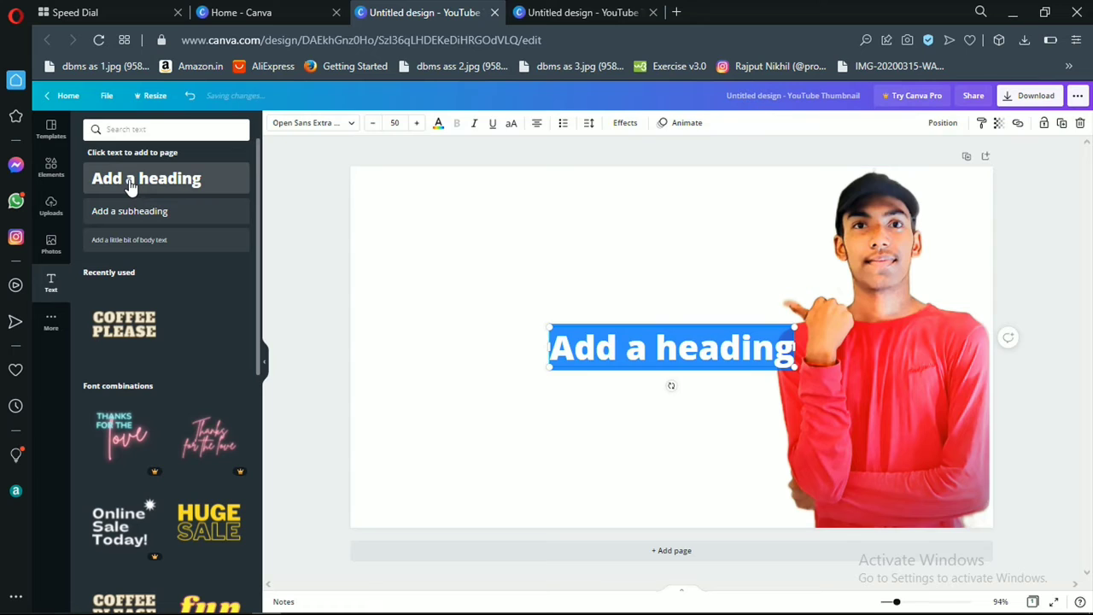
drag(663, 354, 595, 353)
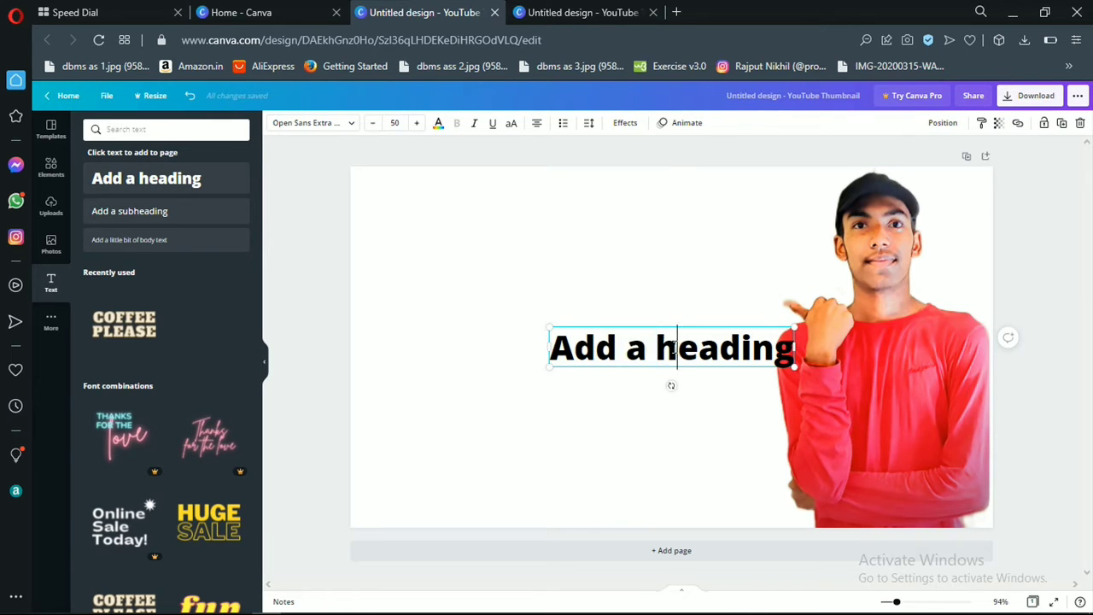
drag(677, 350, 655, 334)
click(598, 399)
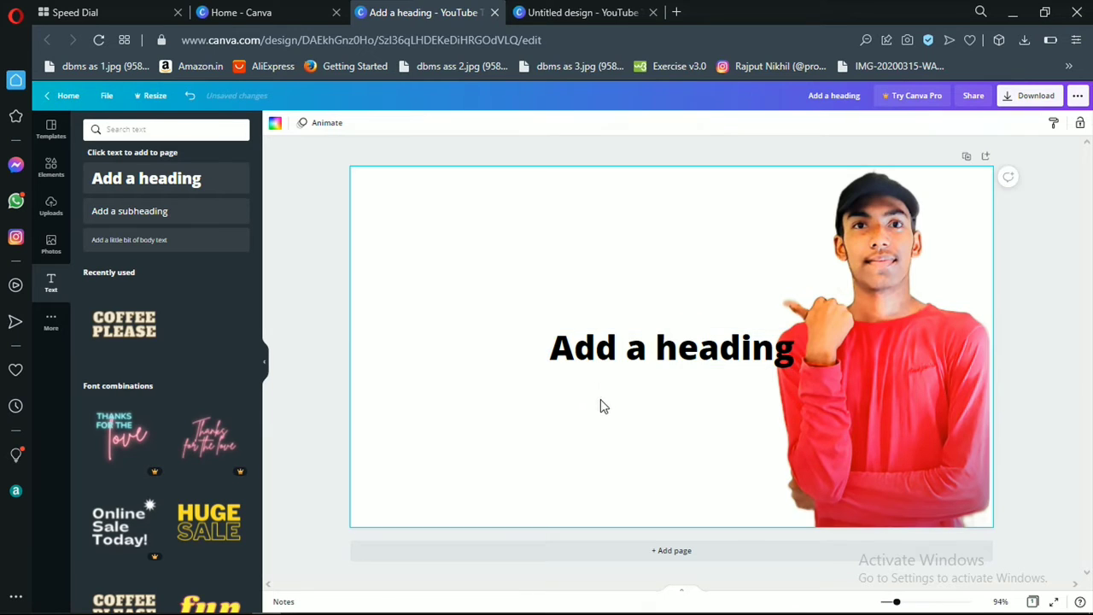
drag(666, 354, 506, 309)
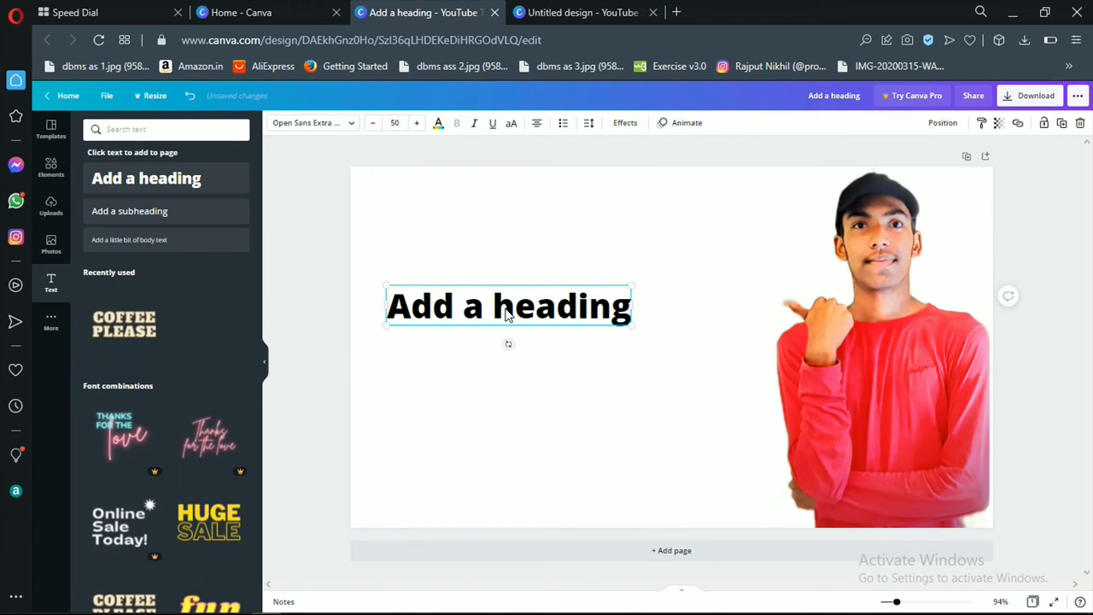
Duplicate the heading twice and stack the two copies below the original.
right_click(506, 313)
click(522, 321)
key(ctrl+v)
key(ctrl+v)
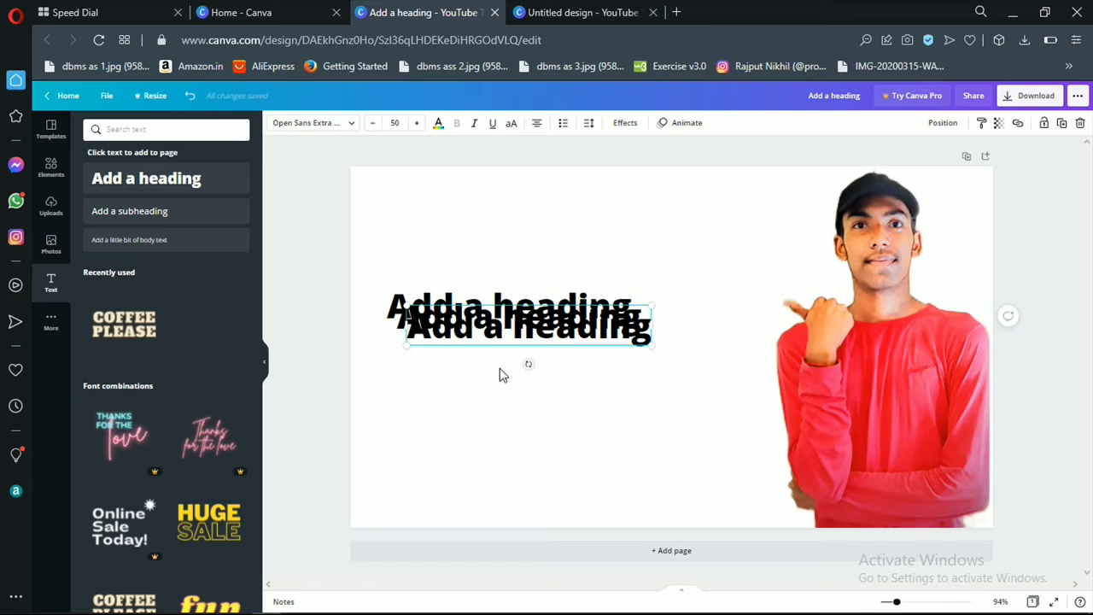
drag(517, 329, 476, 396)
click(492, 331)
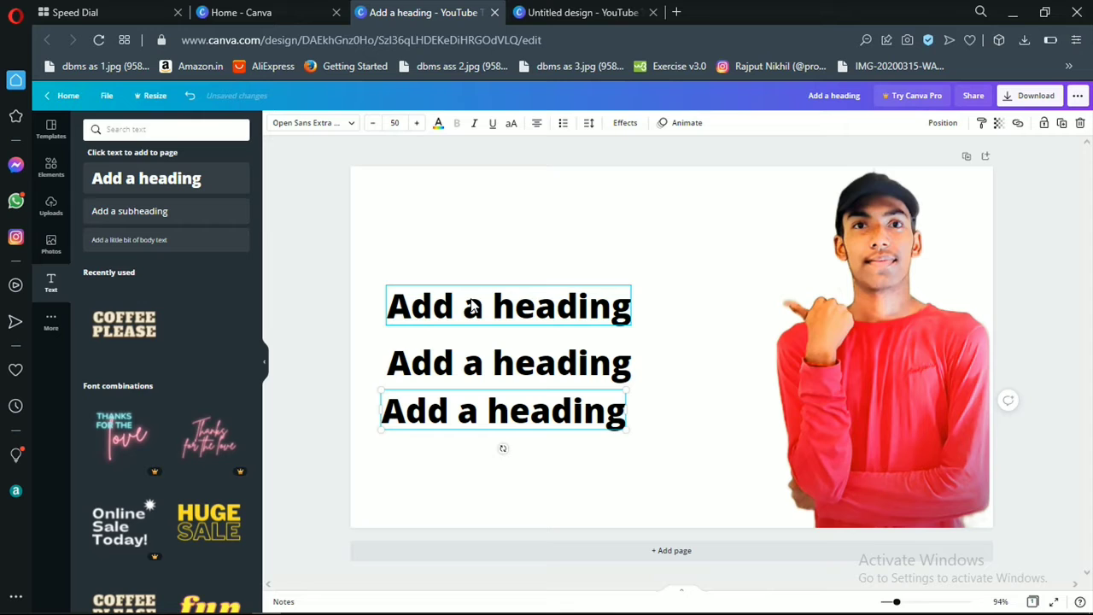
Set the top heading's font size to 55.
click(266, 367)
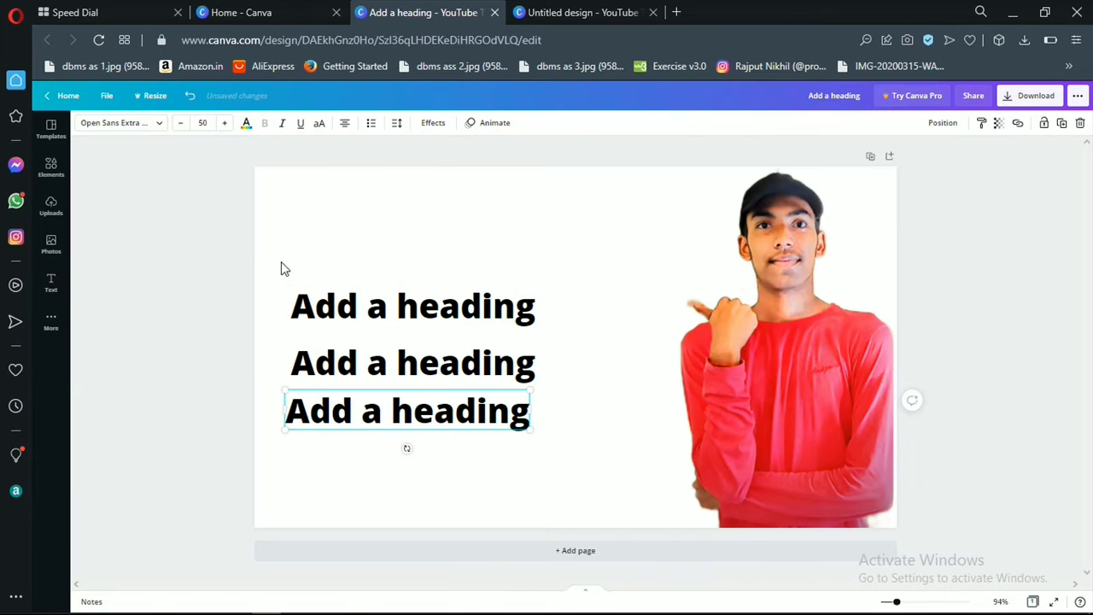
click(376, 312)
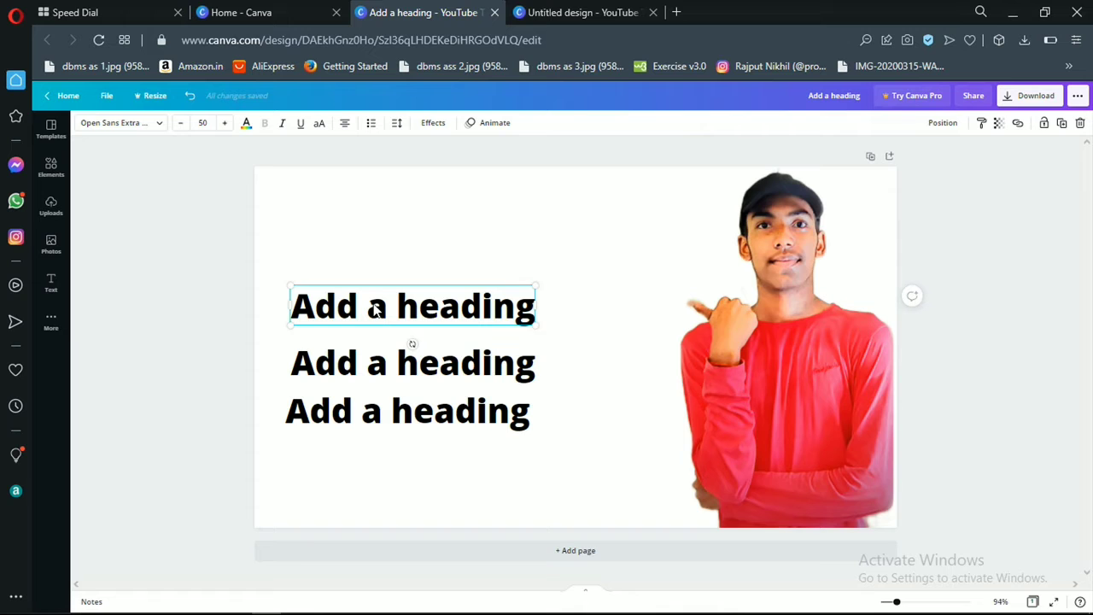
click(223, 123)
click(224, 123)
click(223, 123)
click(224, 123)
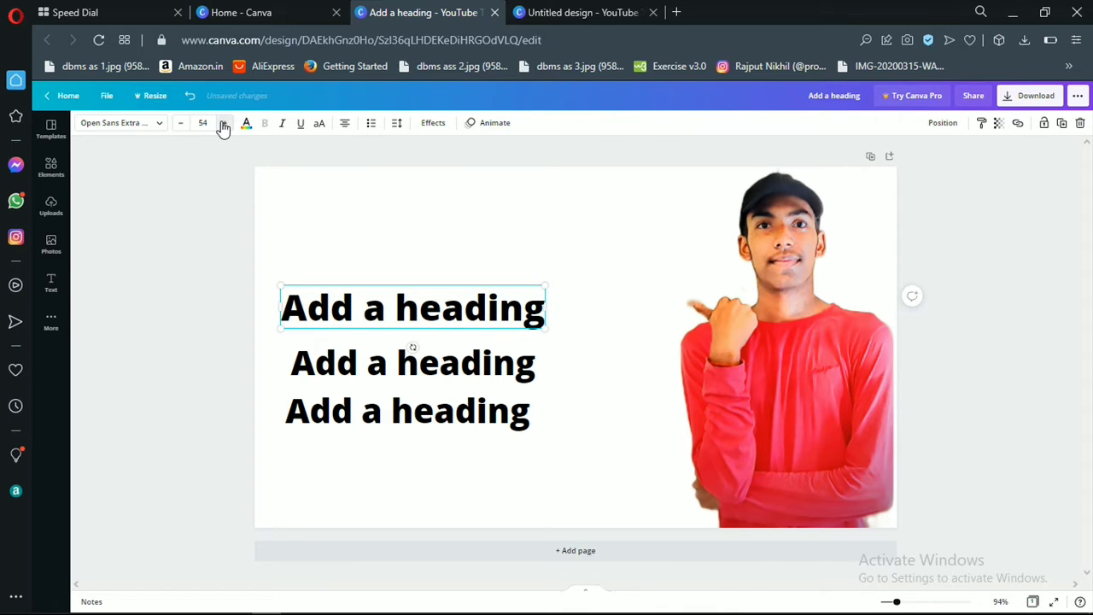
click(223, 123)
Set the middle heading's font size to 53.
click(378, 366)
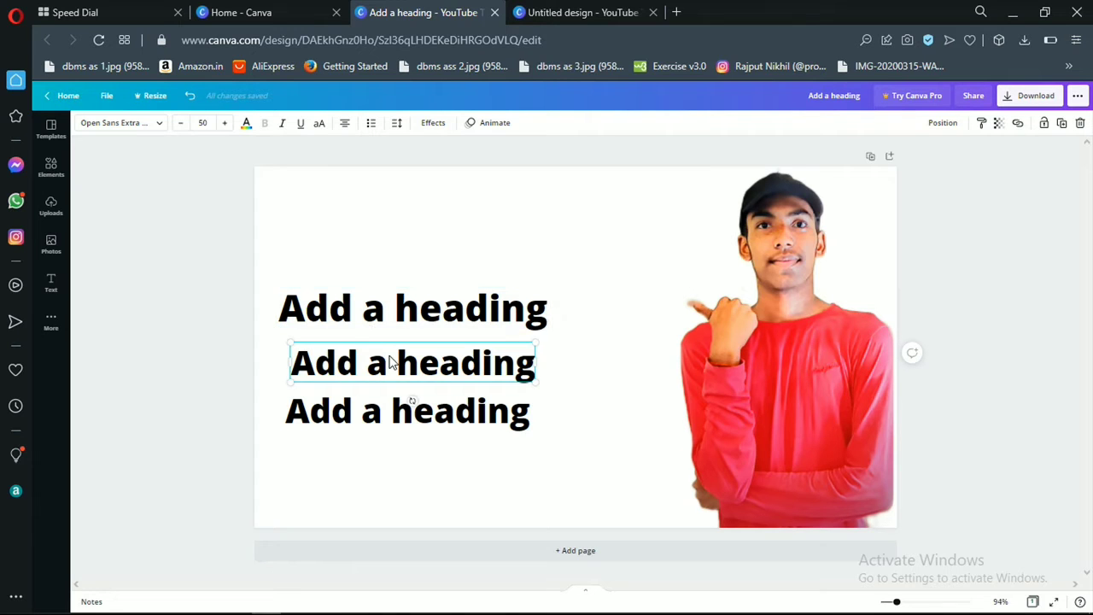
double_click(389, 363)
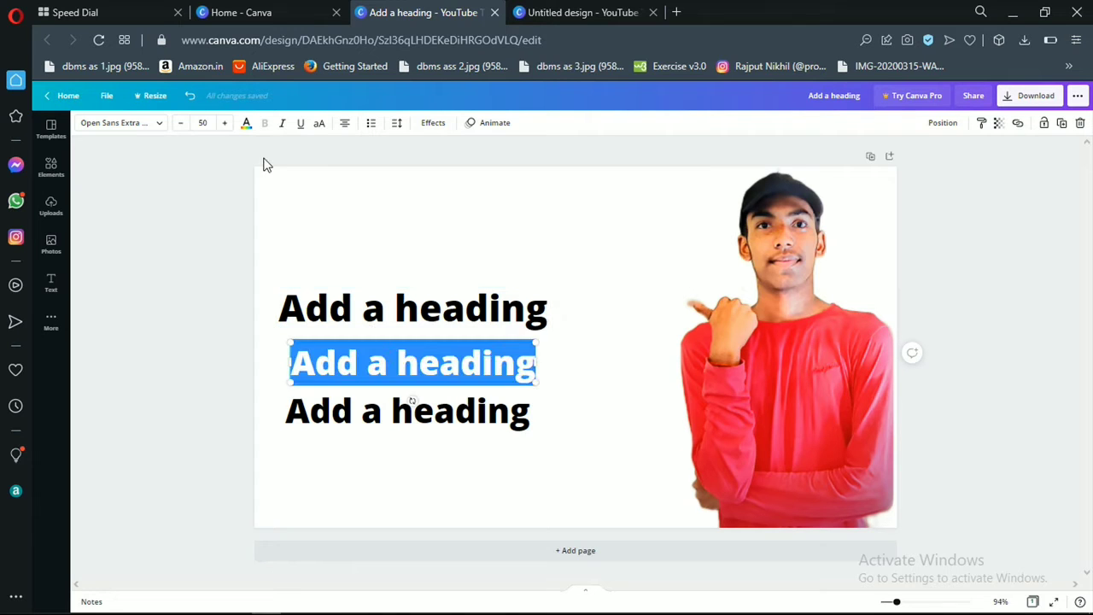
click(226, 124)
click(226, 124)
click(225, 124)
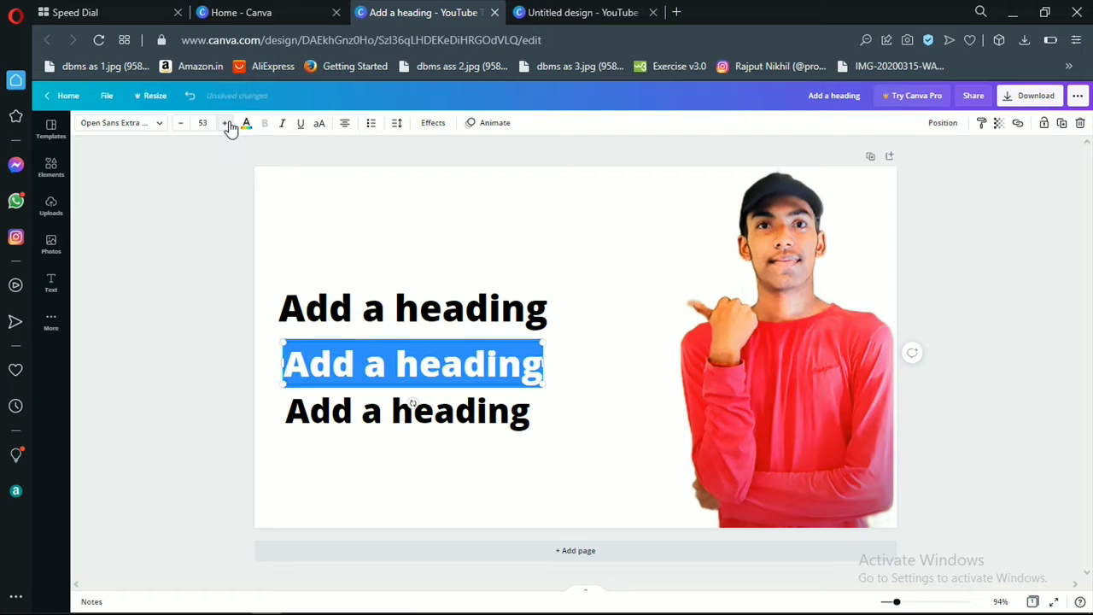
Set the bottom heading's font size to 52.
click(381, 412)
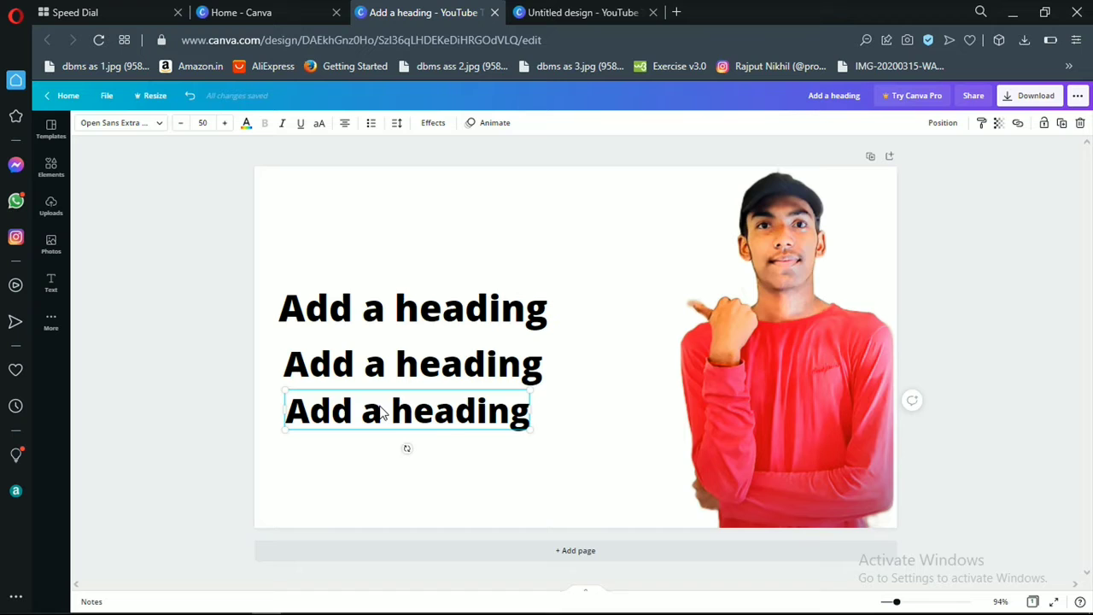
double_click(382, 412)
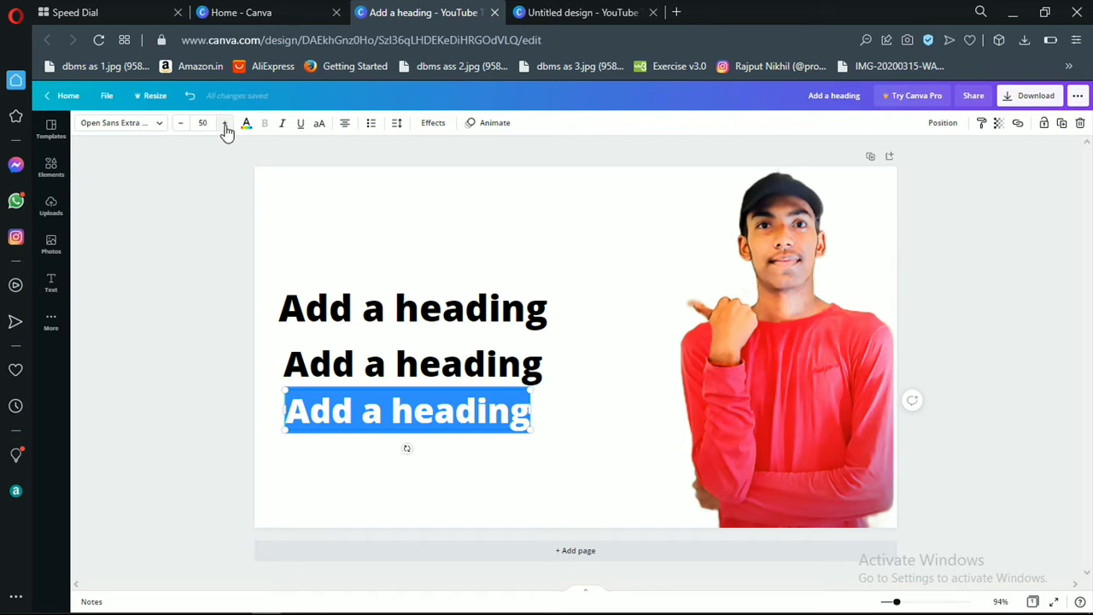
click(225, 124)
click(226, 124)
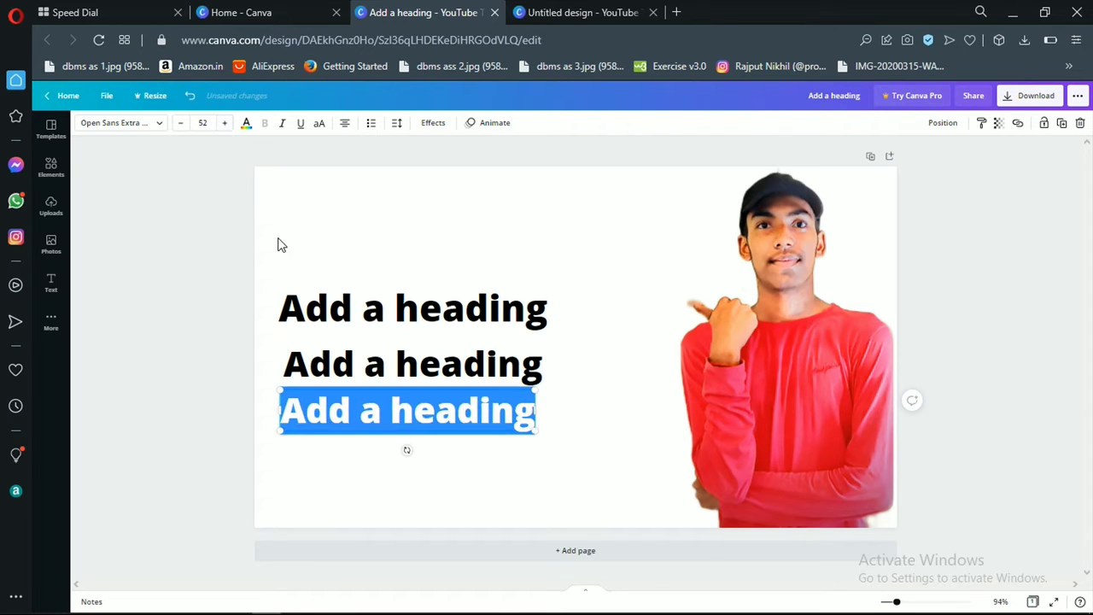
click(436, 271)
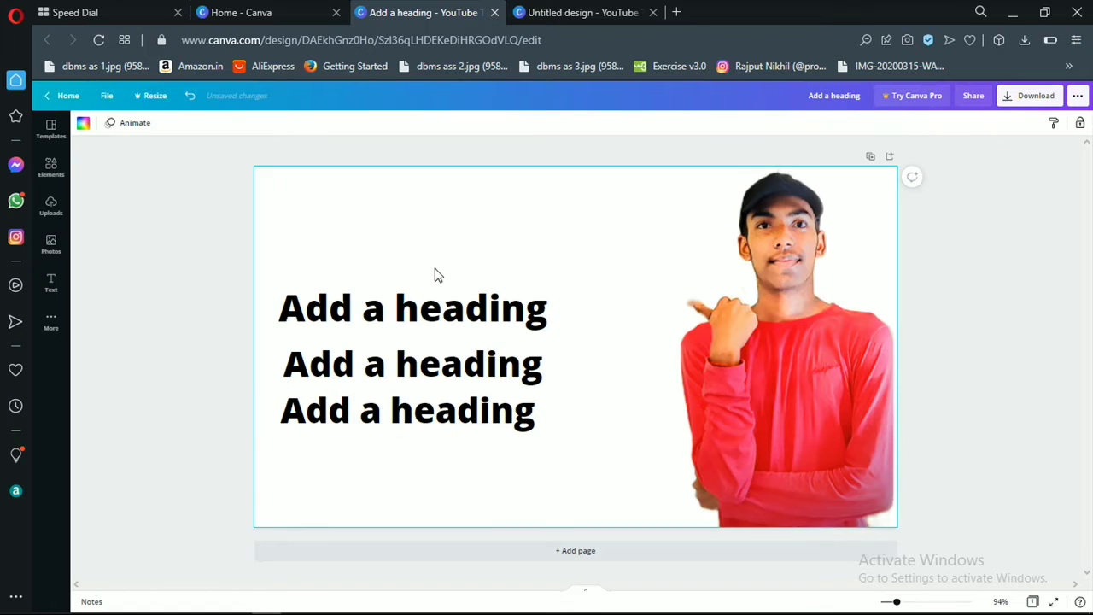
Replace the top heading's placeholder text with "Make".
double_click(436, 323)
key(BackSpace)
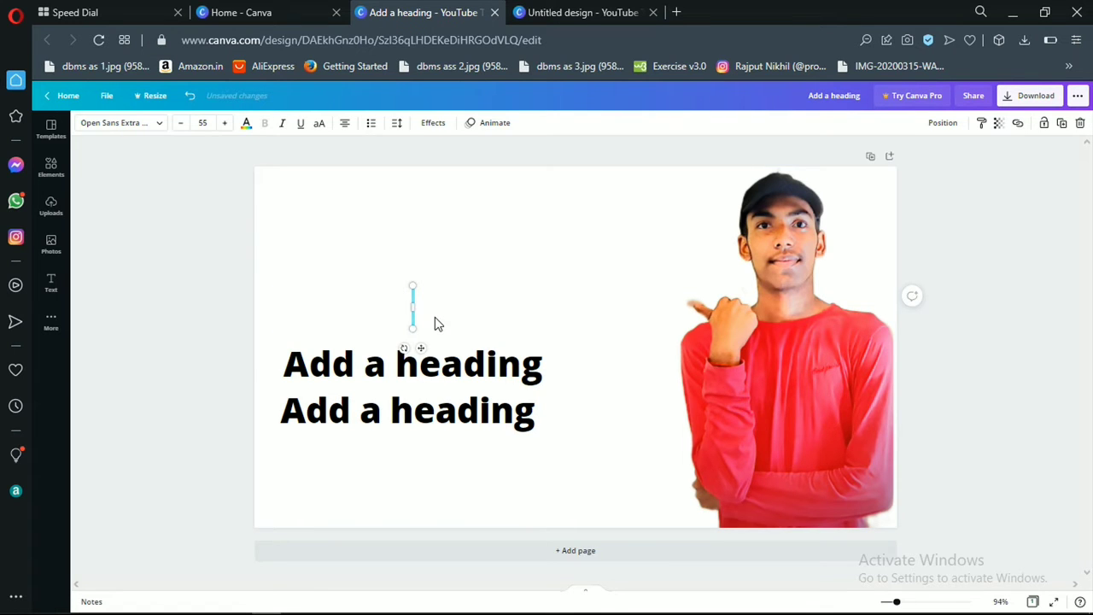
text(Mak)
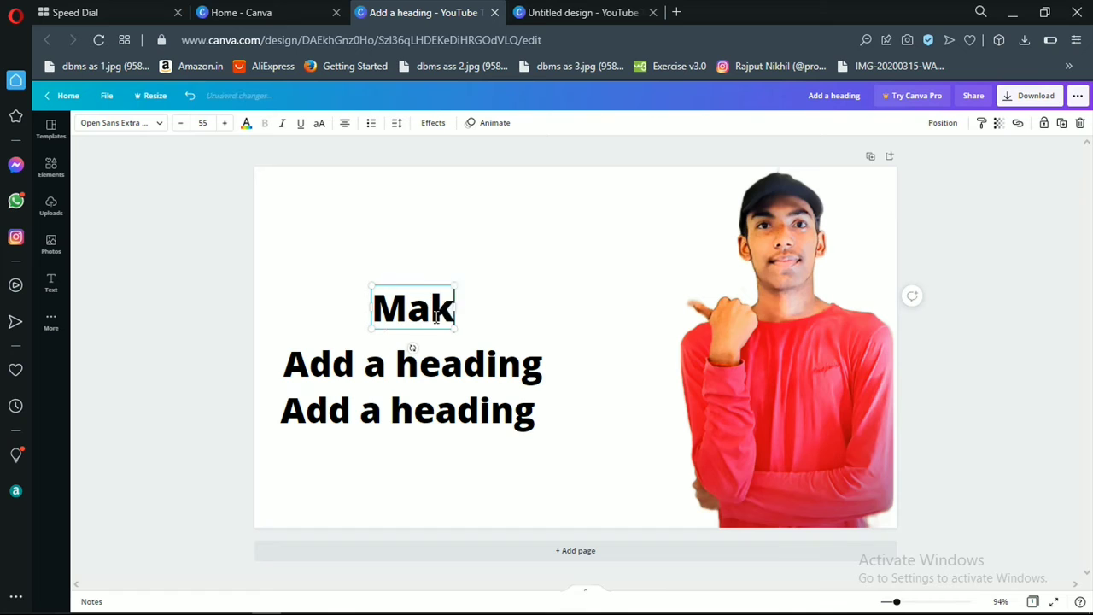
text(e)
click(439, 357)
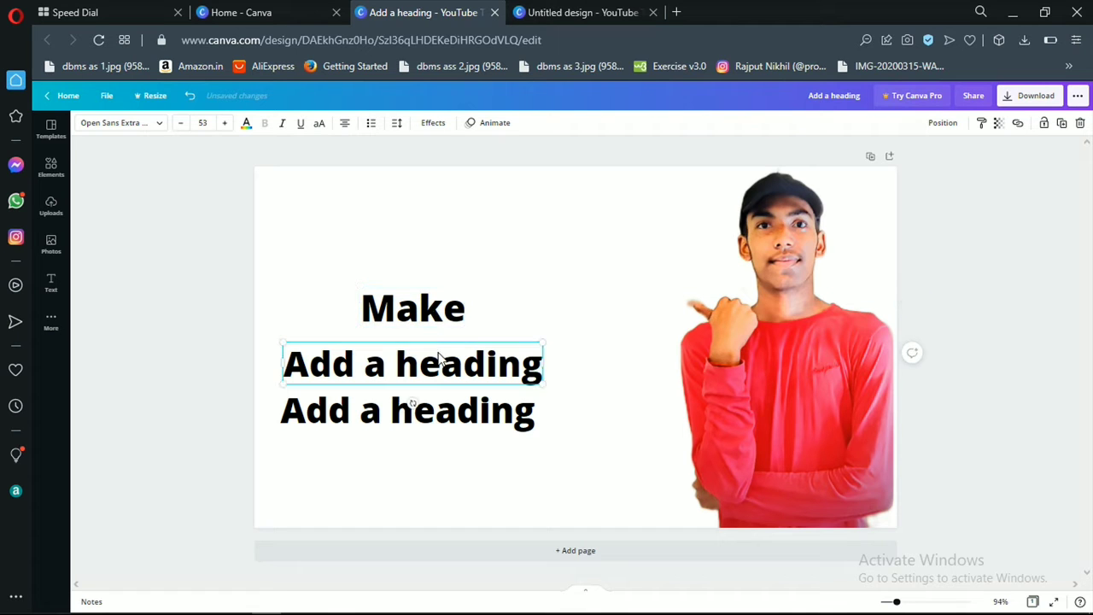
key(Delete)
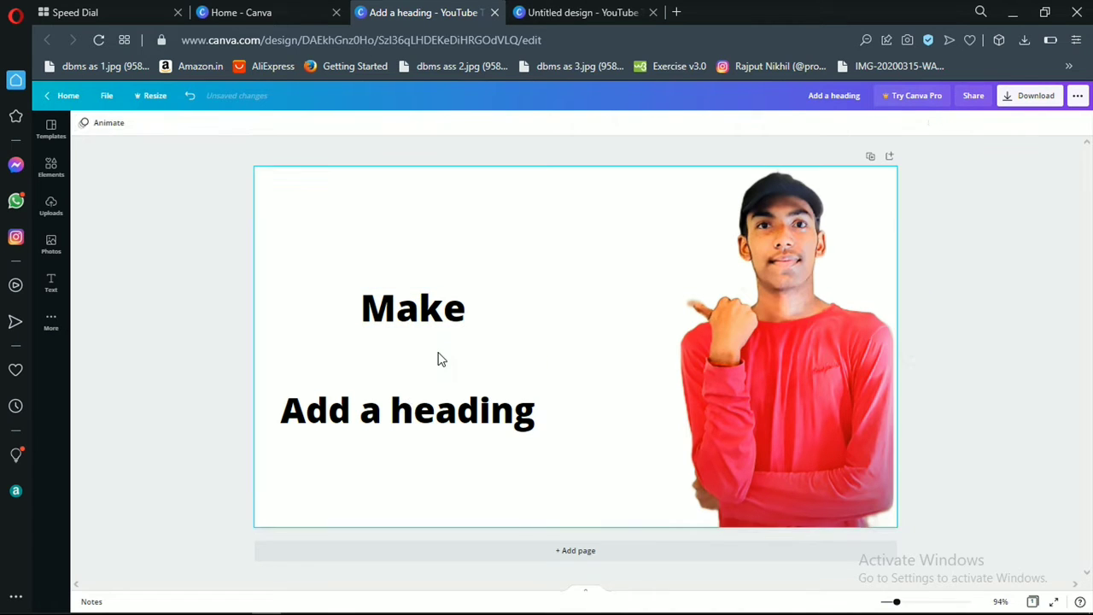
key(ctrl+z)
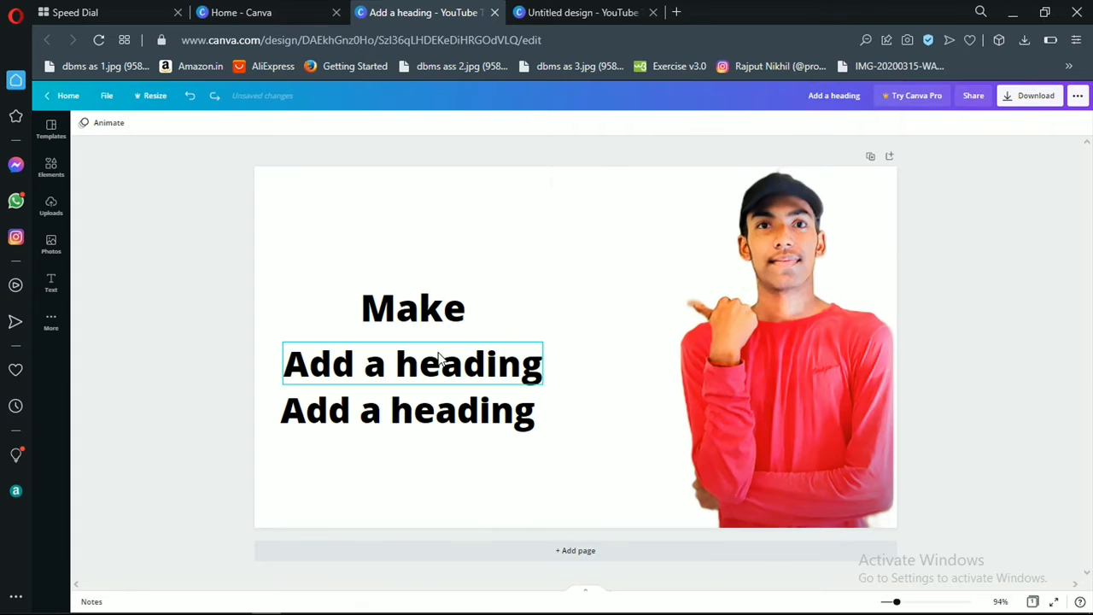
Replace the middle heading's placeholder text with "Professional".
double_click(439, 357)
key(Delete)
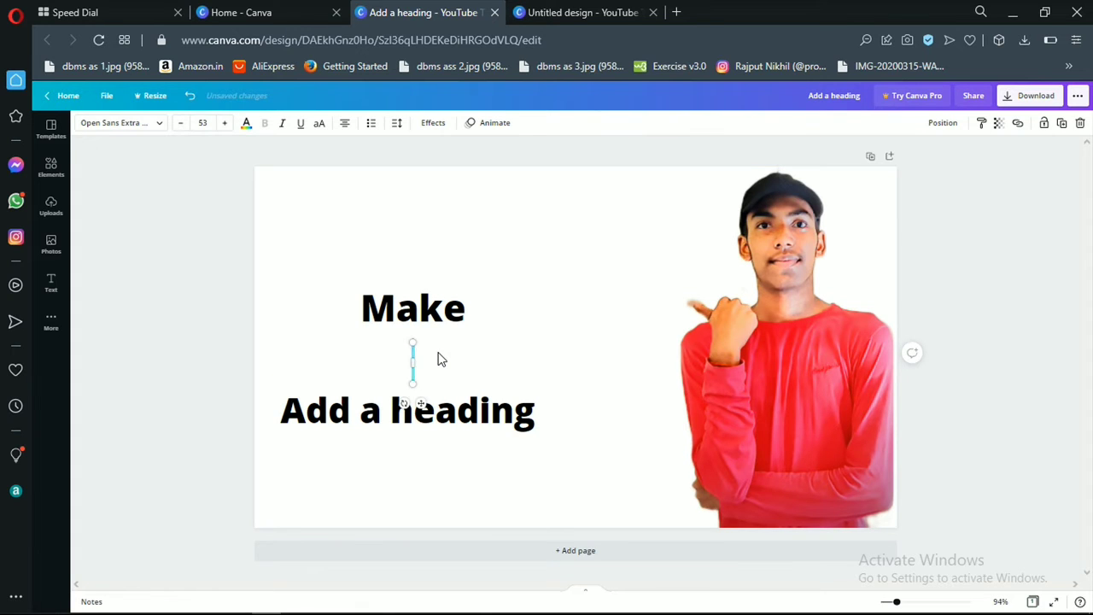
text(P)
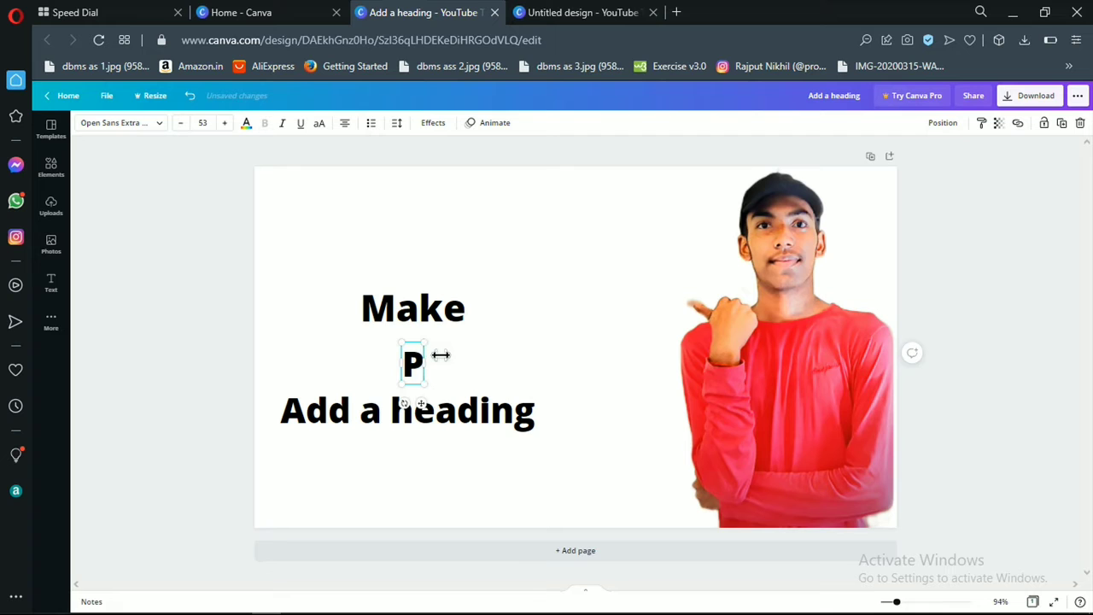
text(rof)
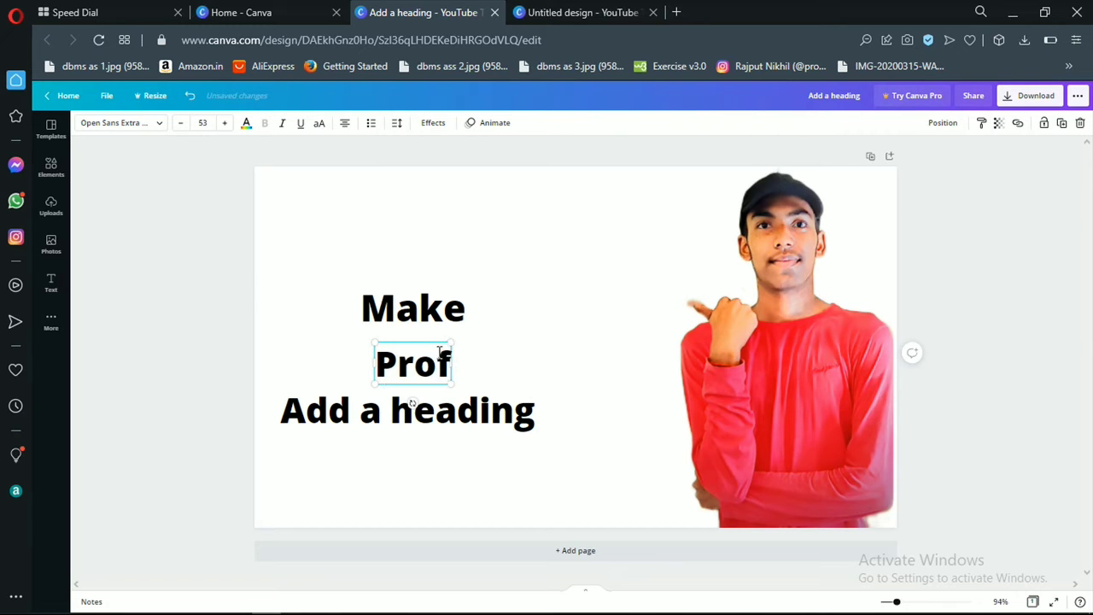
text(essional)
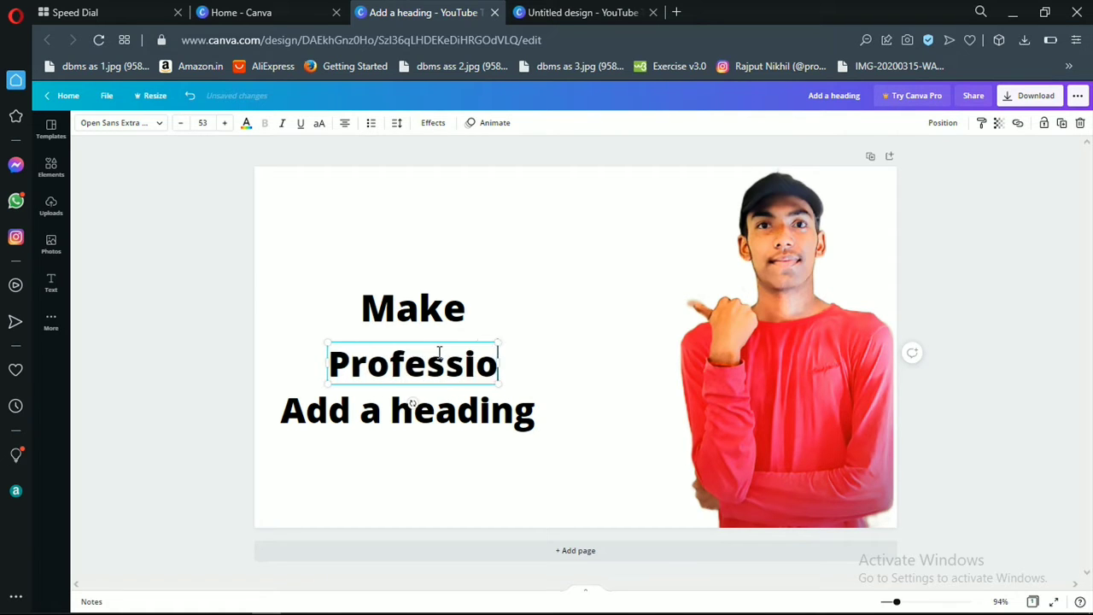
Replace the bottom heading's placeholder text with "Thumnails".
click(481, 415)
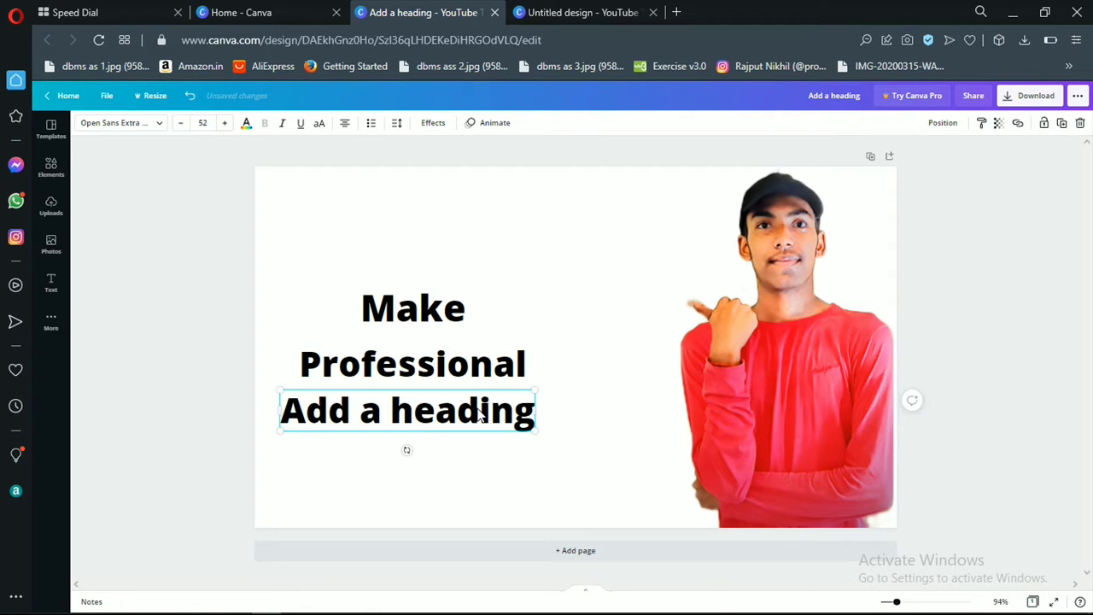
click(481, 415)
key(shift+Home)
key(BackSpace)
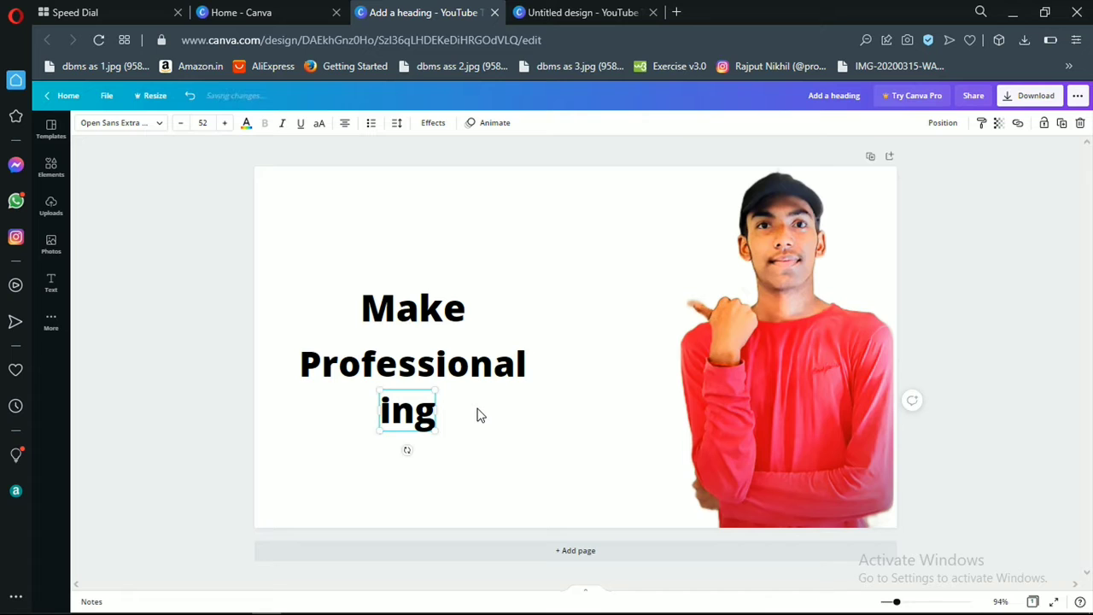
key(End)
key(BackSpace)
key(BackSpace)
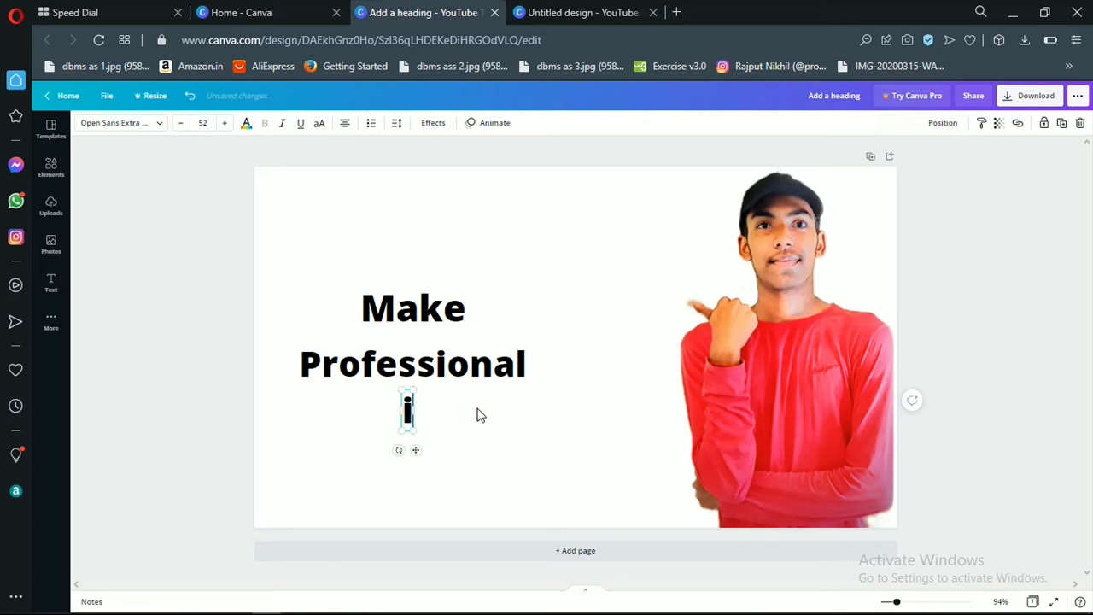
key(BackSpace)
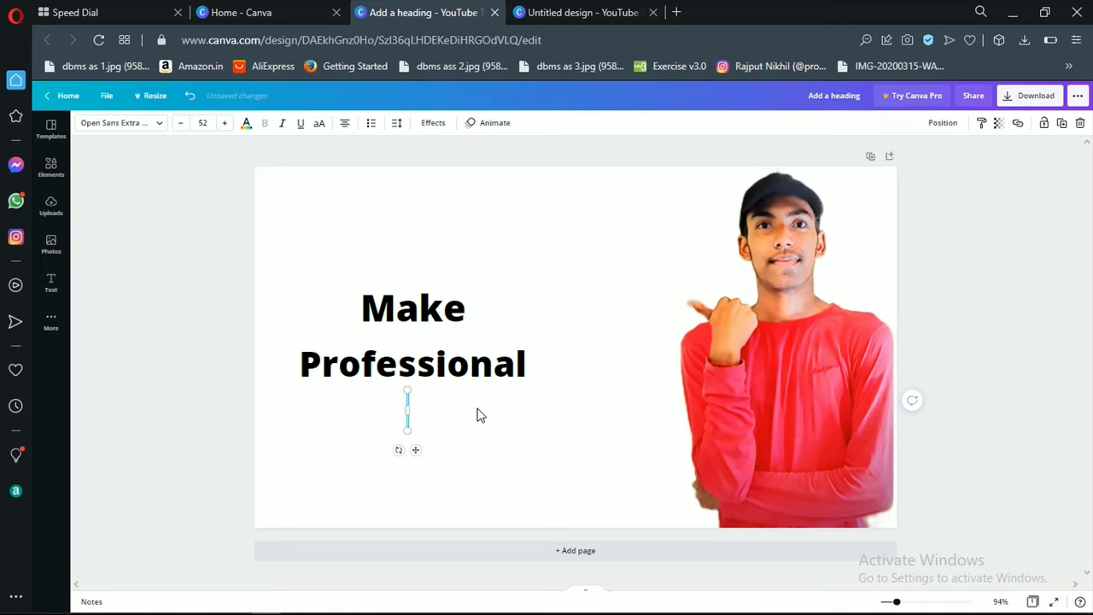
text(Thum)
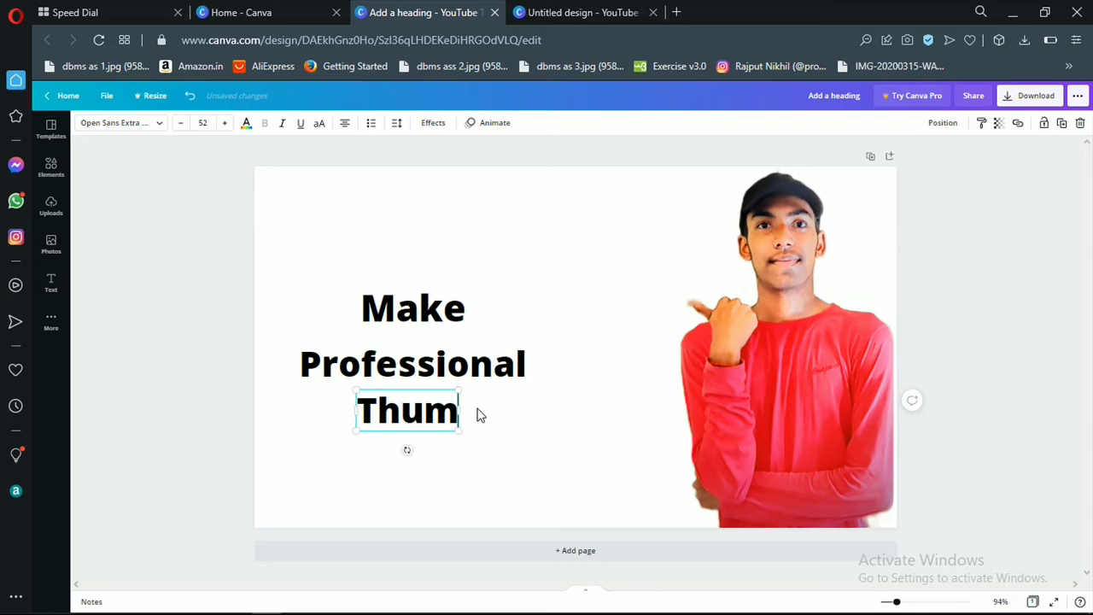
text(na)
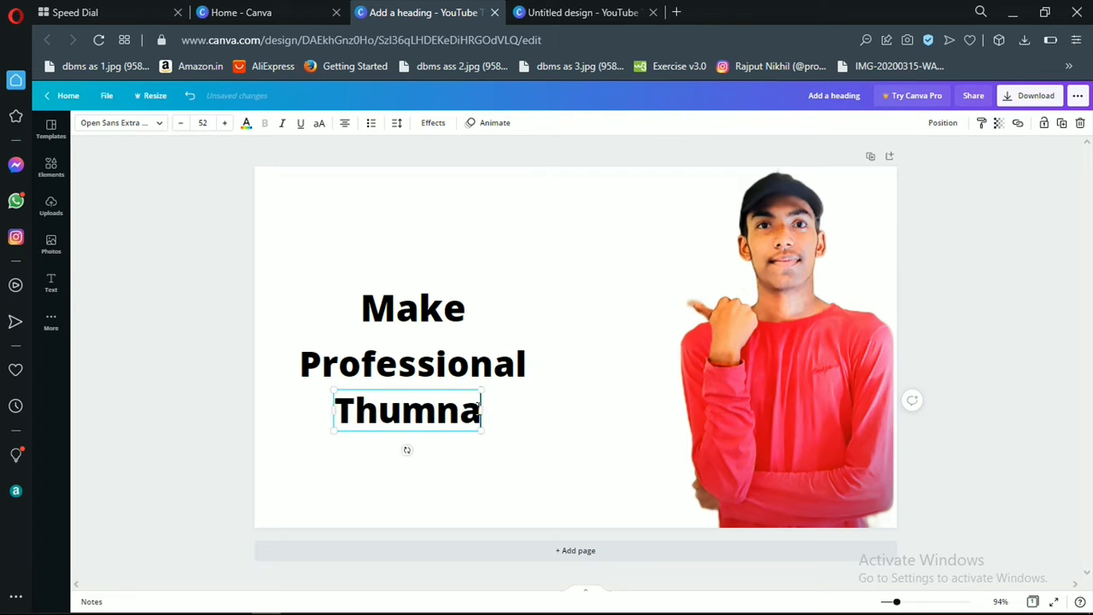
text(il)
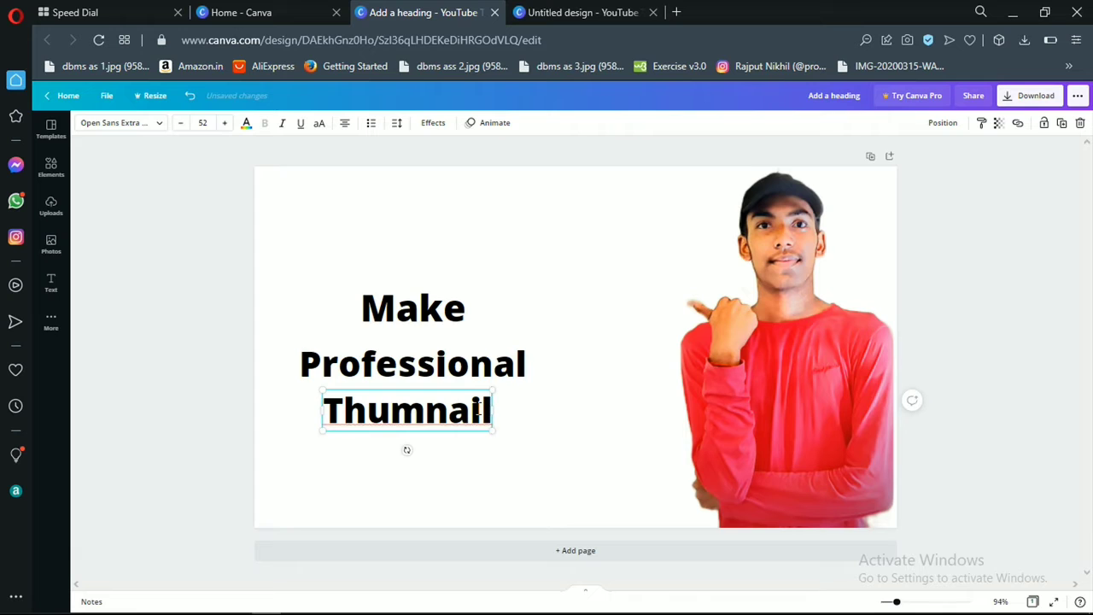
text(s)
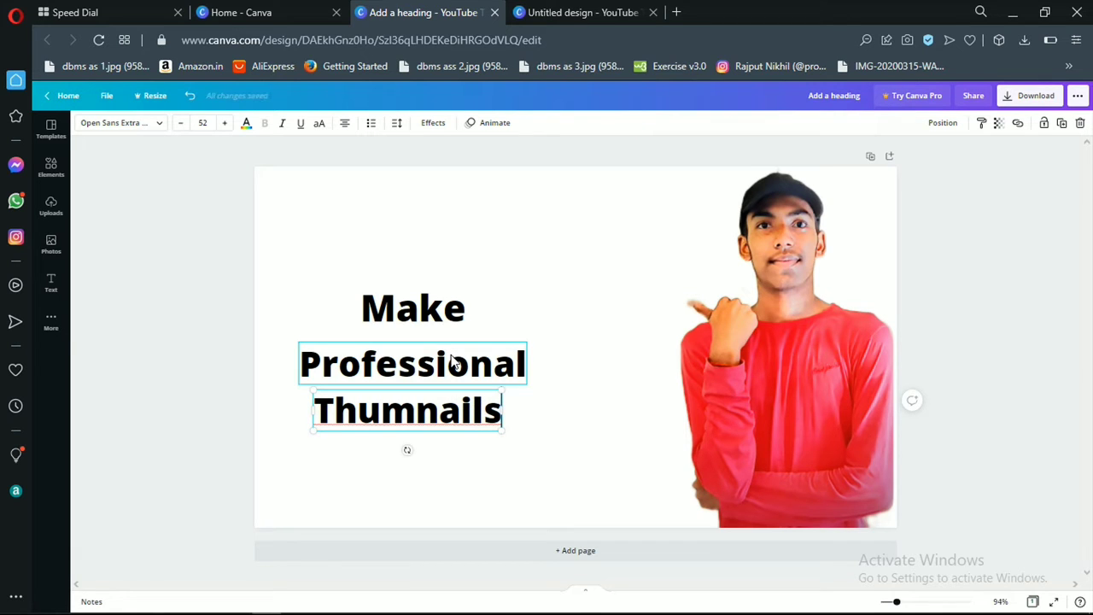
Delete and re-enter the initial capital "P" of the middle heading "Professional".
click(405, 370)
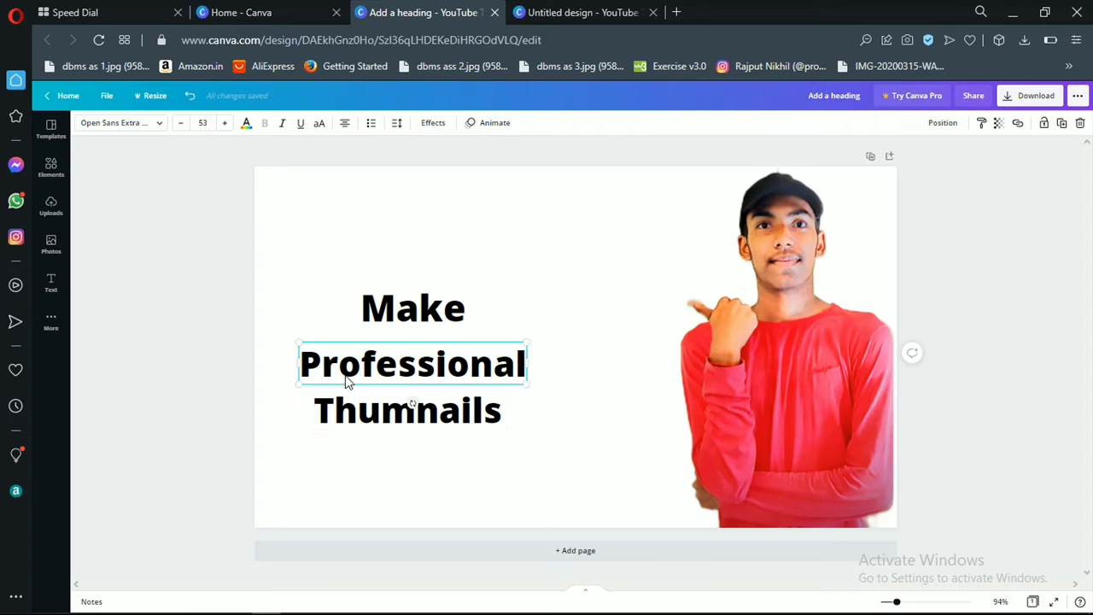
double_click(348, 365)
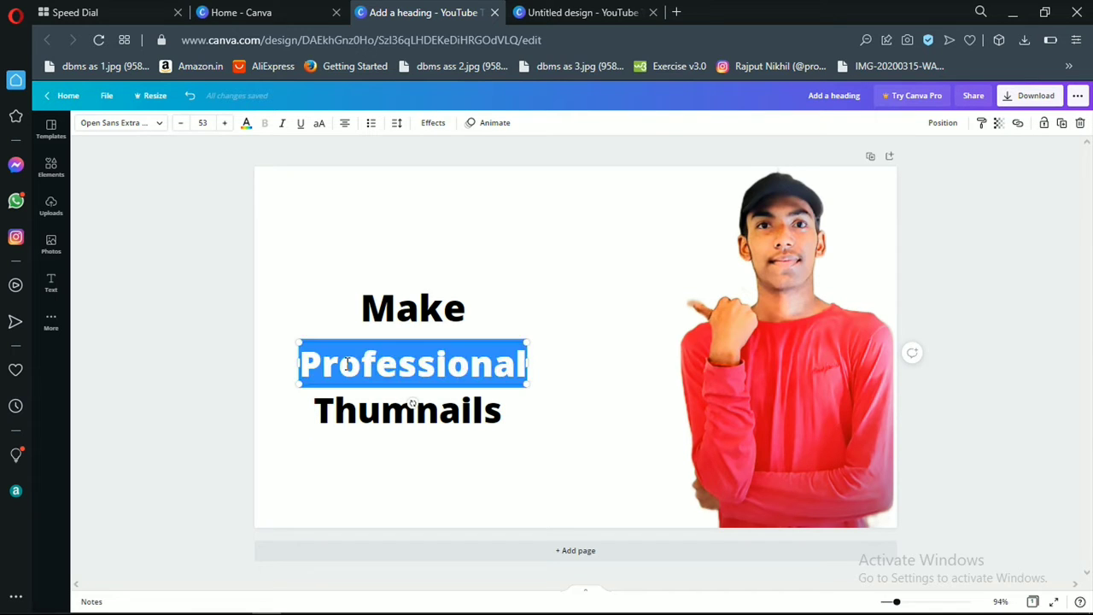
key(Left)
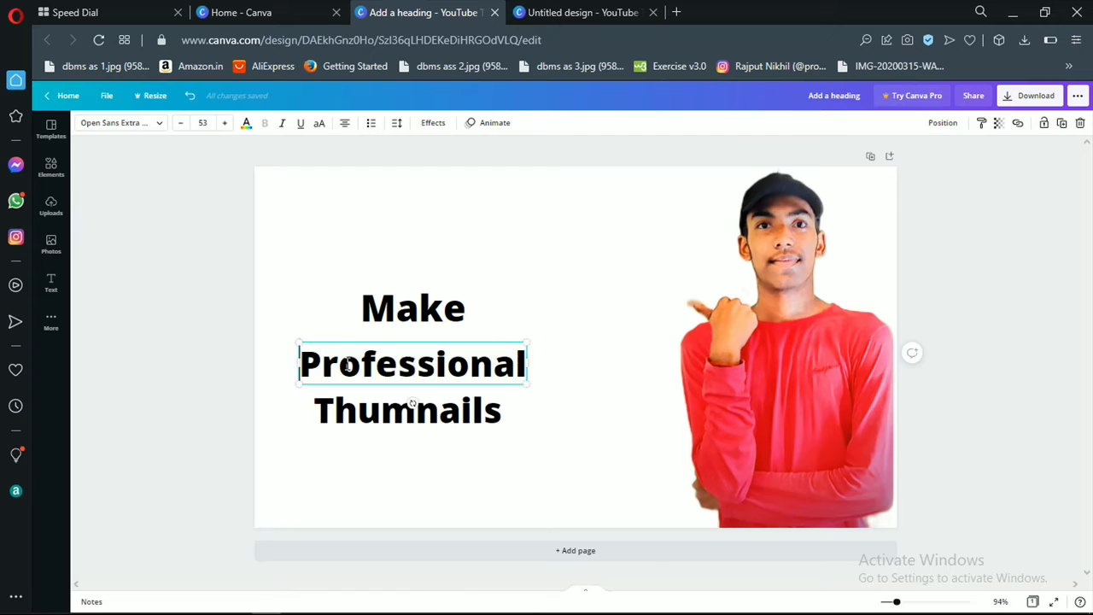
key(Right)
key(BackSpace)
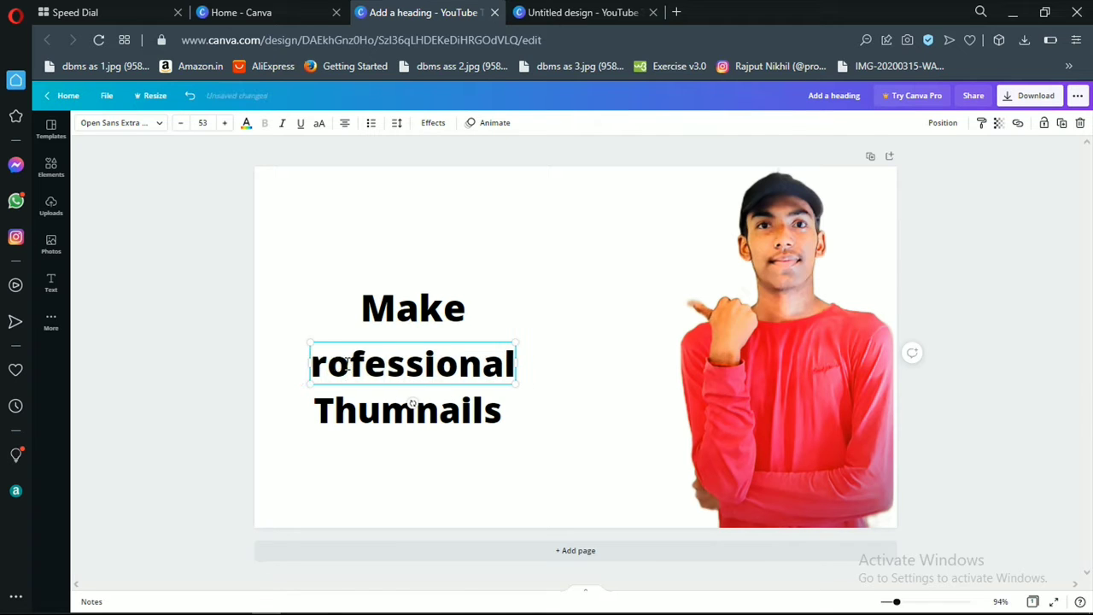
text(P)
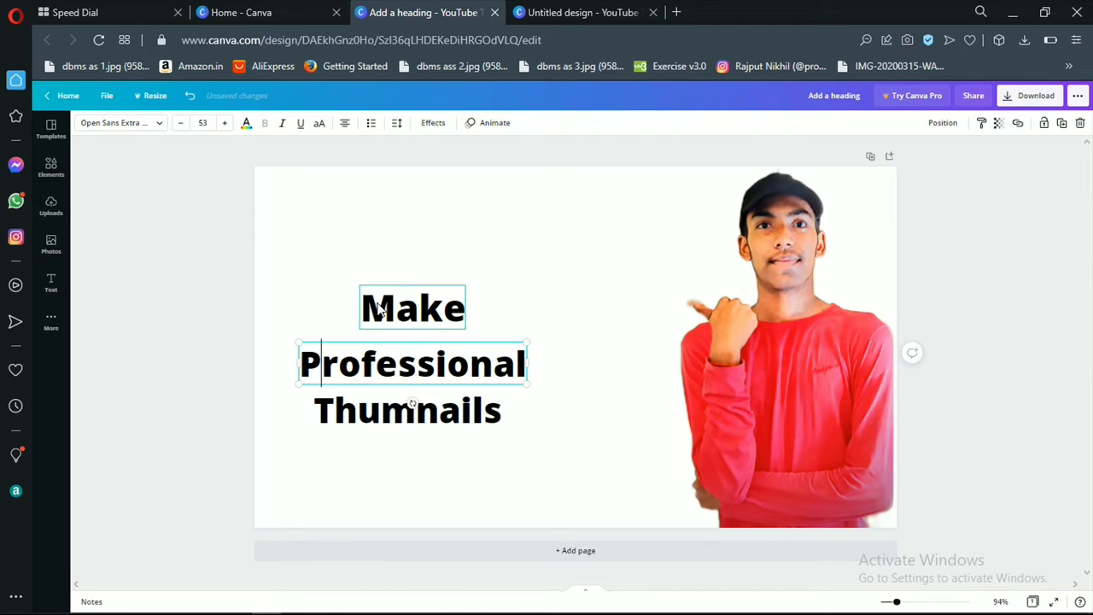
Set the font size of the "Make" heading to 62.
click(416, 295)
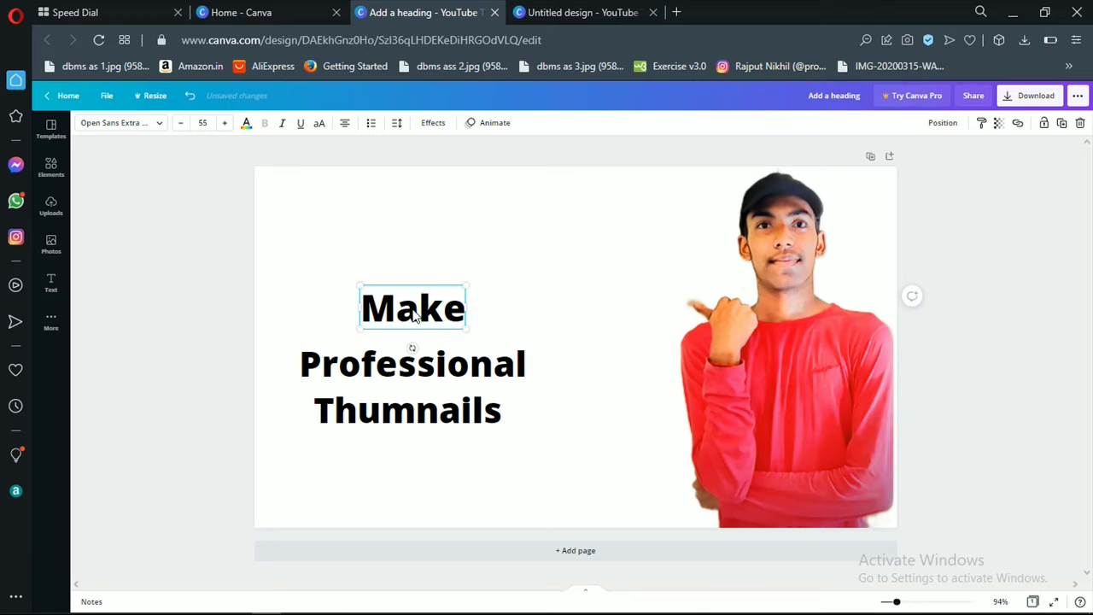
click(225, 124)
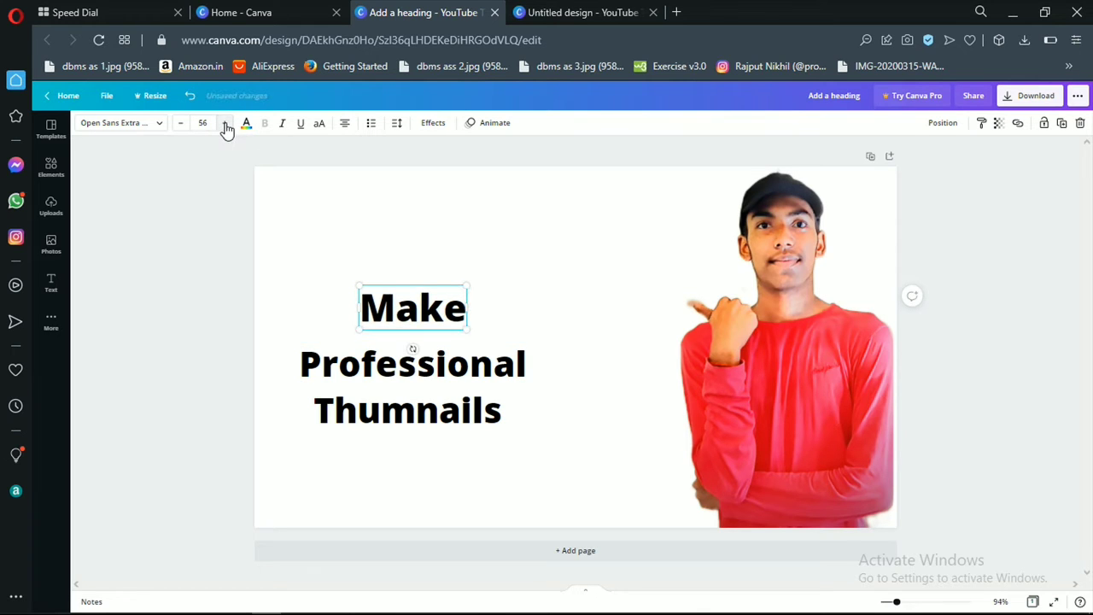
click(225, 124)
click(225, 124)
click(225, 123)
click(224, 124)
click(224, 124)
click(225, 124)
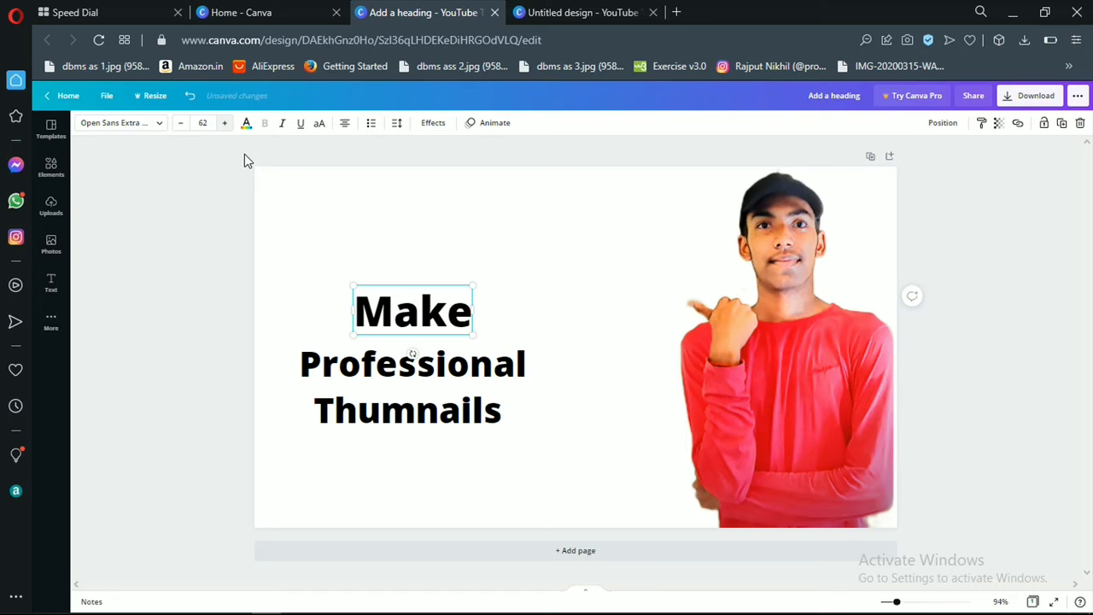
Set the font size of the "Thumnails" heading to 58.
click(365, 368)
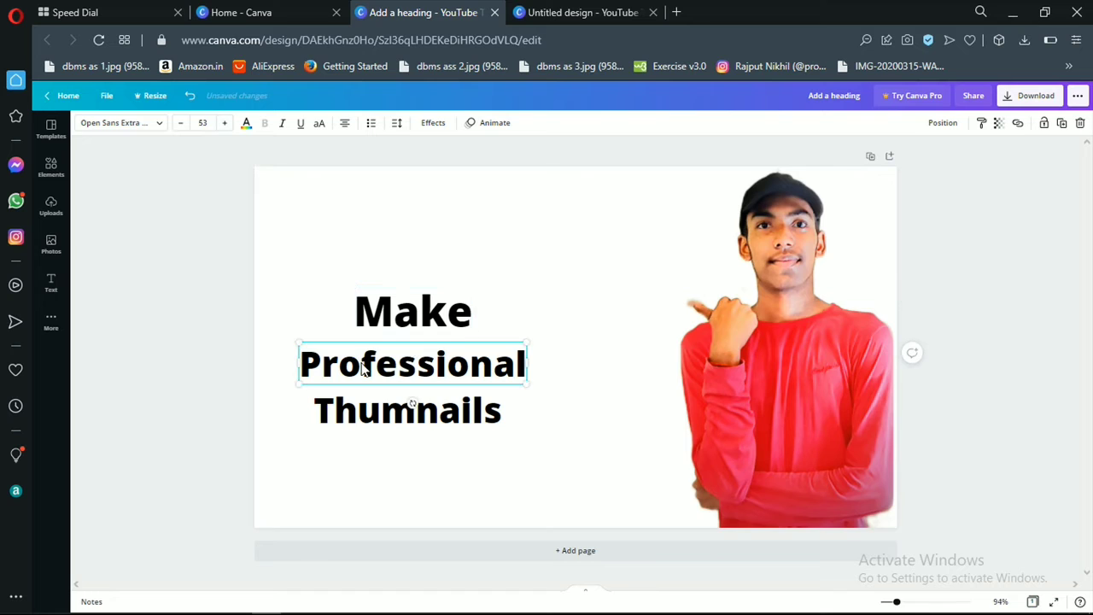
click(381, 422)
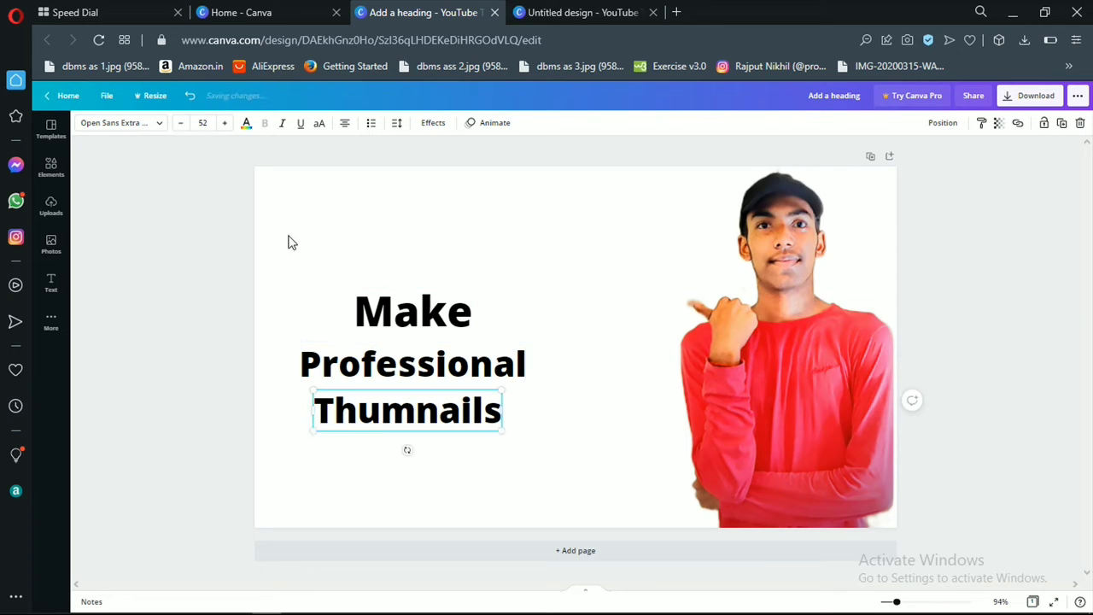
click(225, 123)
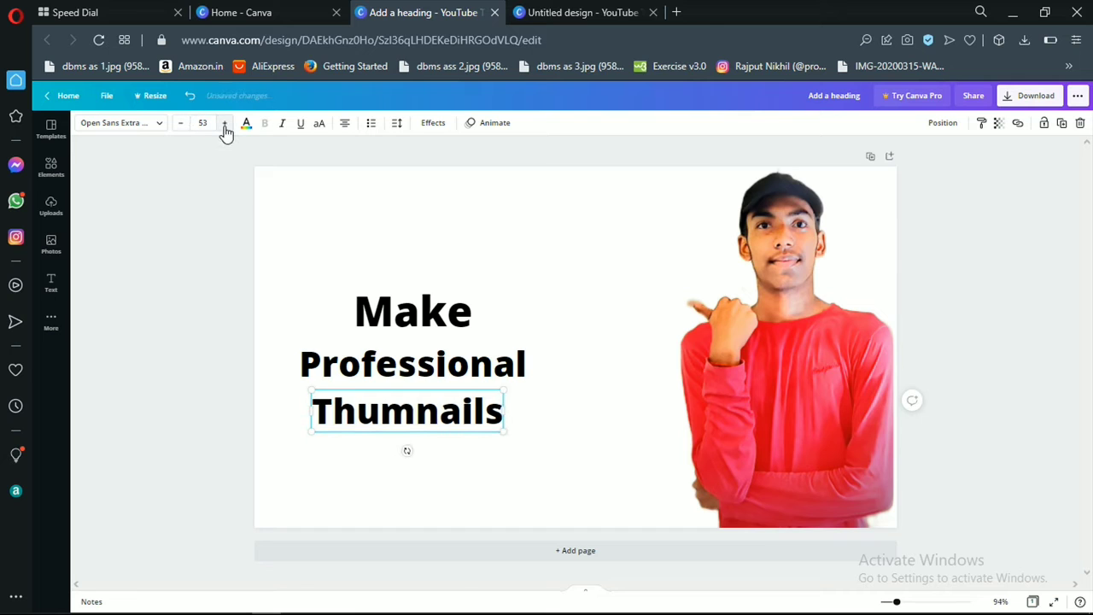
click(224, 123)
click(225, 123)
click(225, 123)
click(225, 123)
click(225, 123)
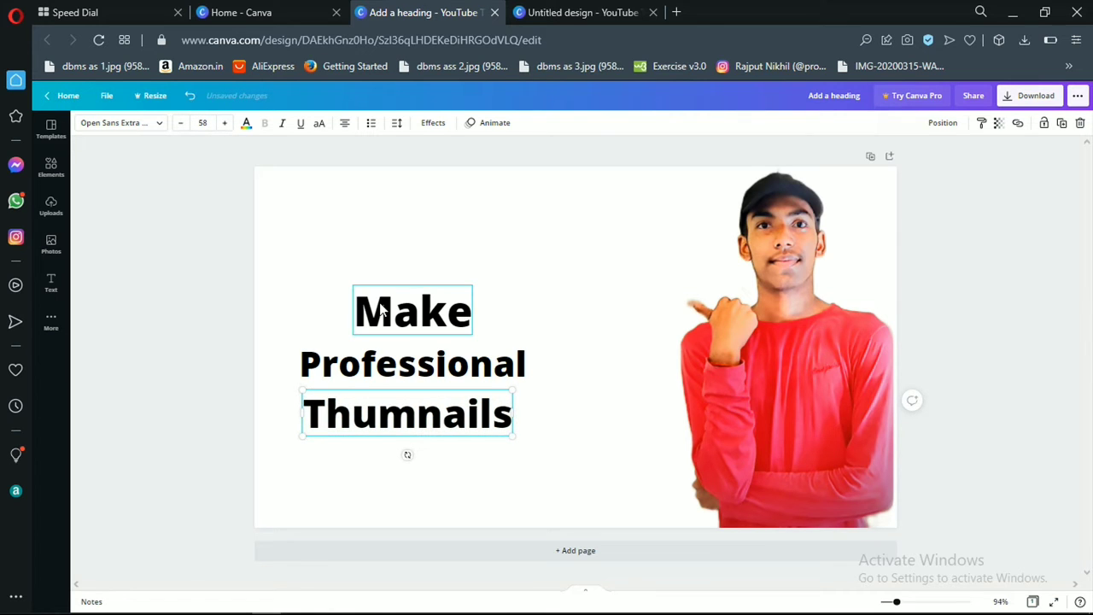
Spread the three headings apart vertically, with "Professional" indented to the right of "Make" and "Thumnails".
drag(381, 306, 345, 293)
drag(370, 356, 439, 357)
mouse_move(403, 419)
mouse_down()
mouse_move(417, 424)
mouse_move(408, 433)
mouse_up()
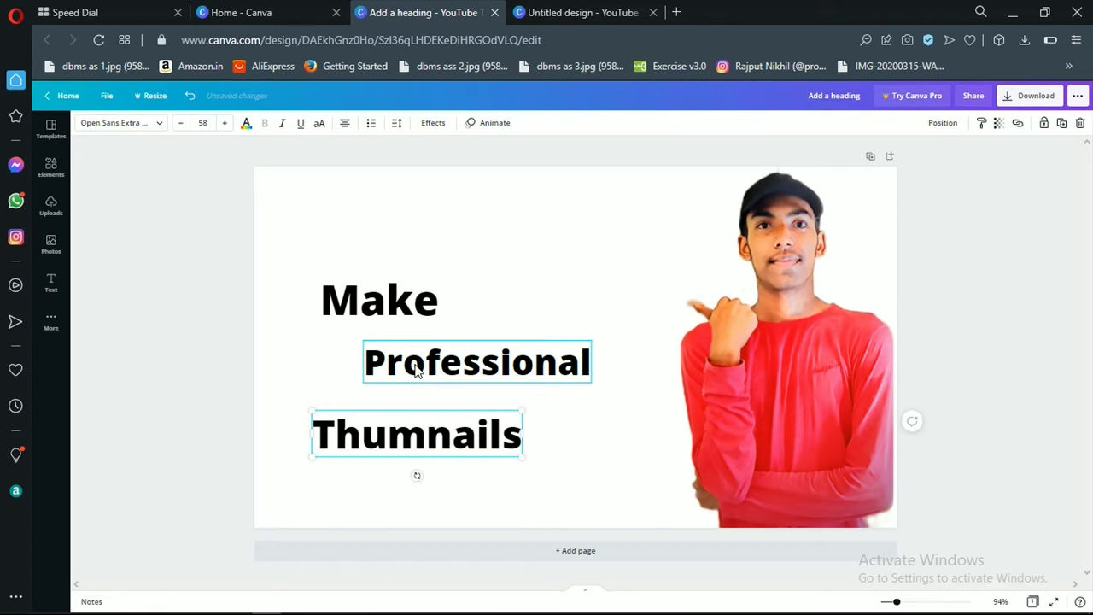
drag(415, 365, 416, 375)
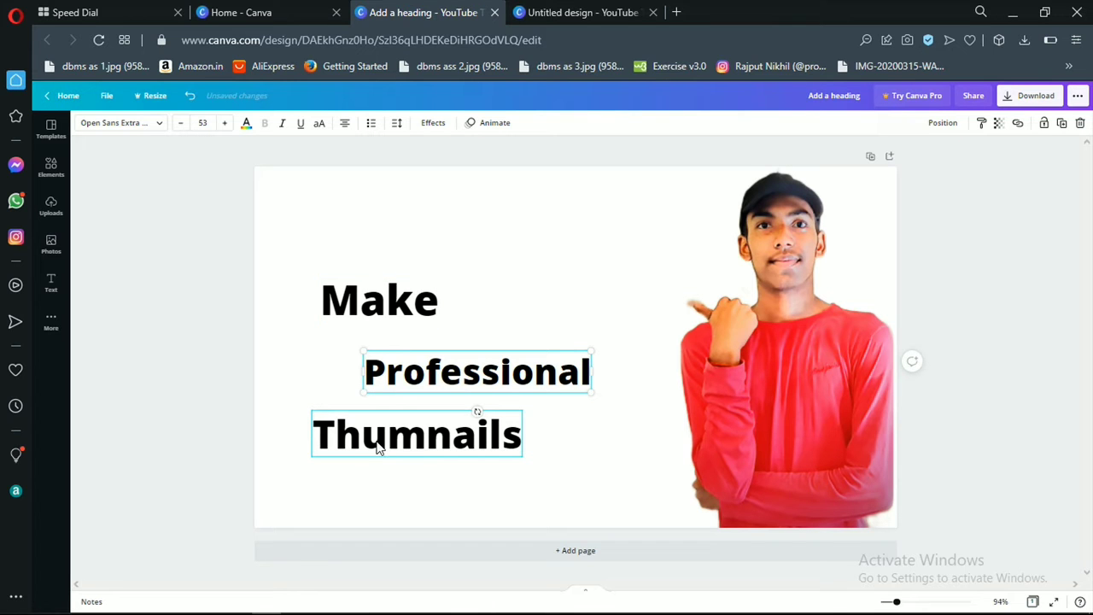
drag(380, 450, 376, 478)
drag(415, 379, 411, 398)
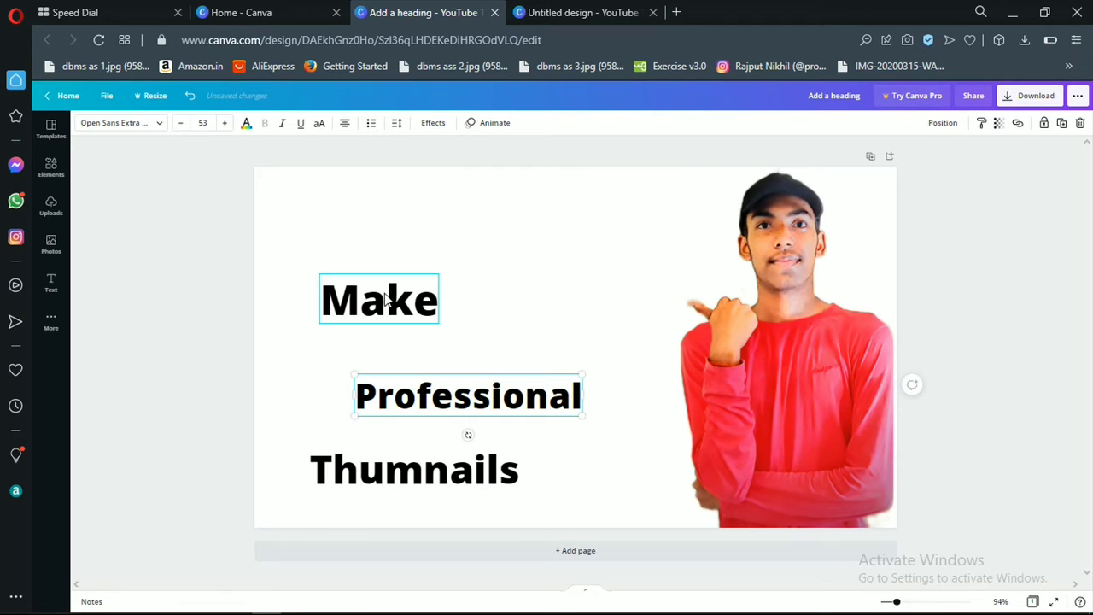
Widen the "Make" heading's text box and shift it slightly left above "Professional".
drag(382, 303, 384, 309)
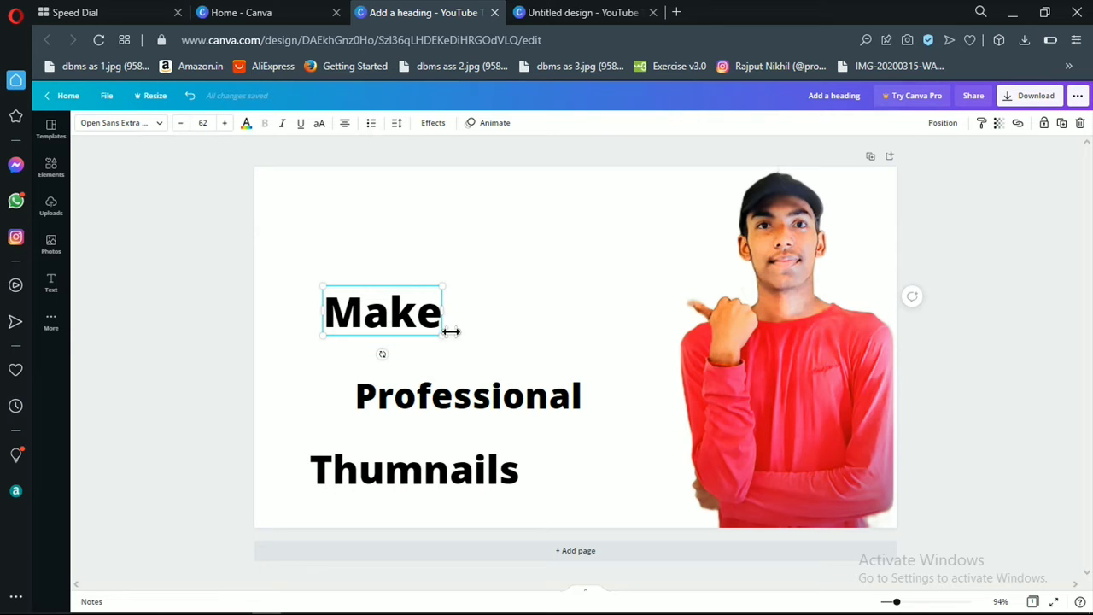
drag(444, 313, 492, 312)
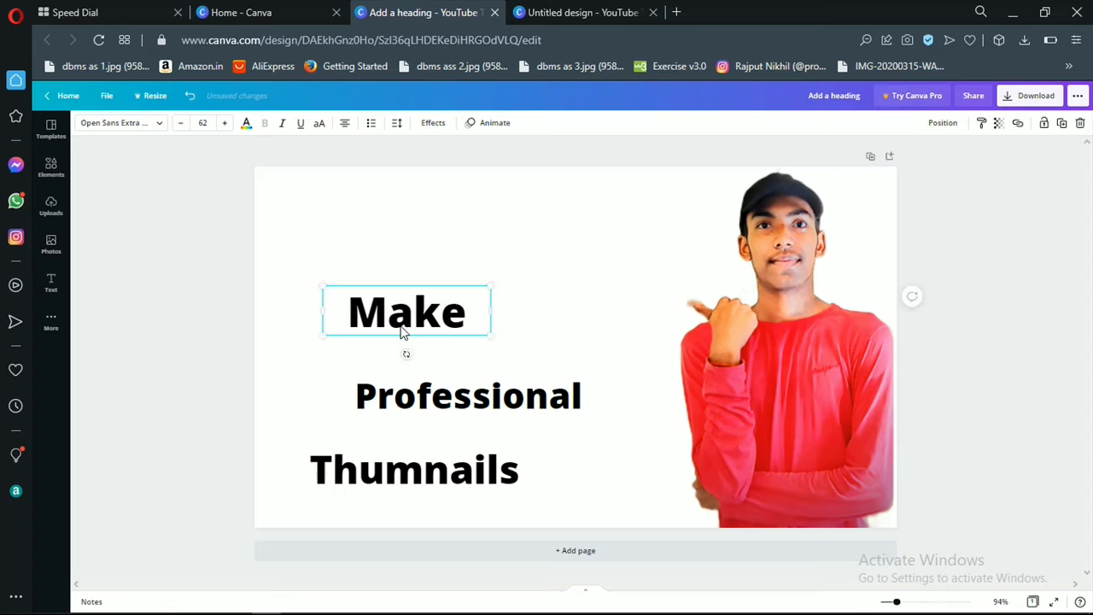
drag(403, 314, 380, 309)
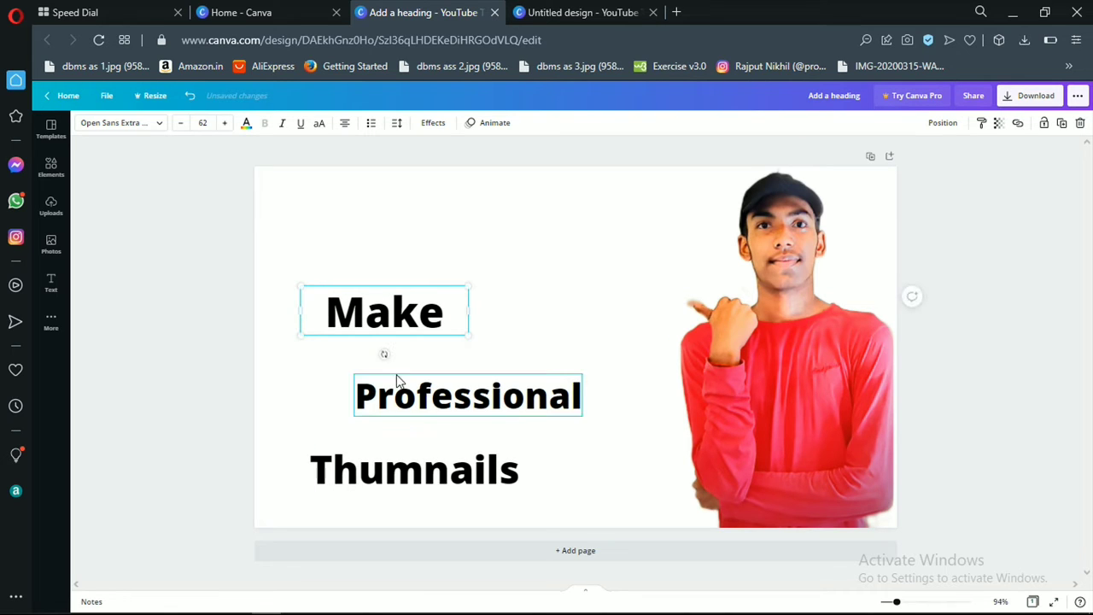
Change the "Make" heading's font to Alfa Slab One and try italic styling on it.
click(419, 311)
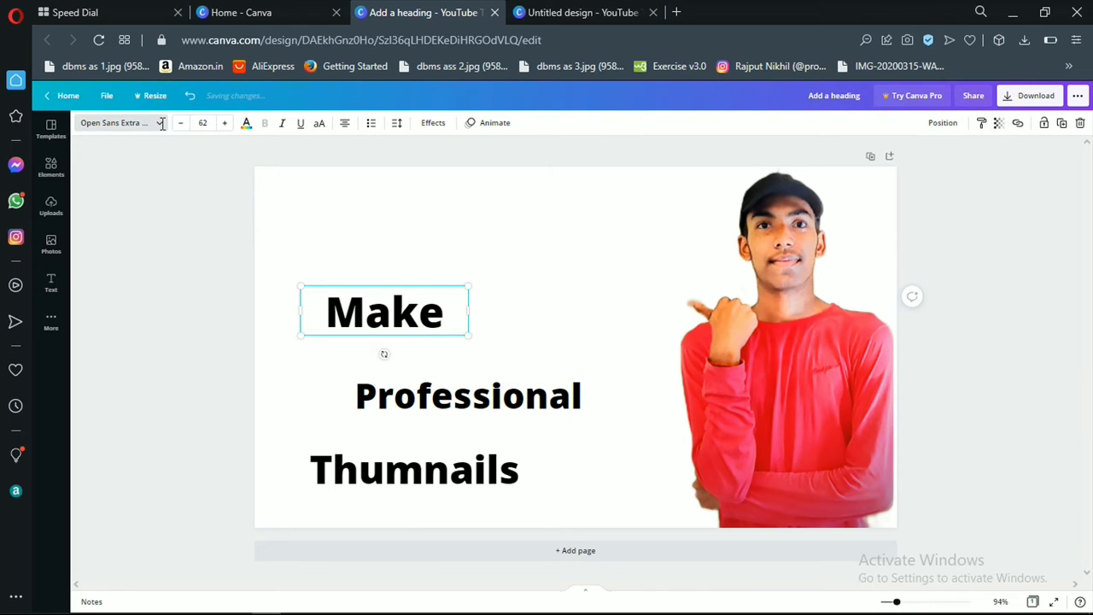
click(161, 125)
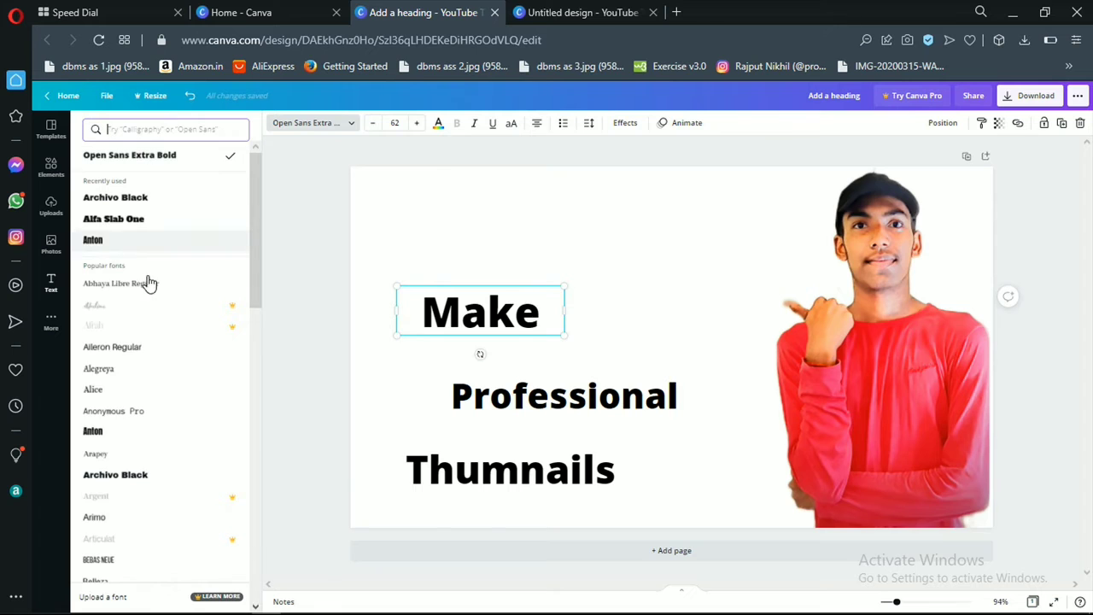
click(141, 220)
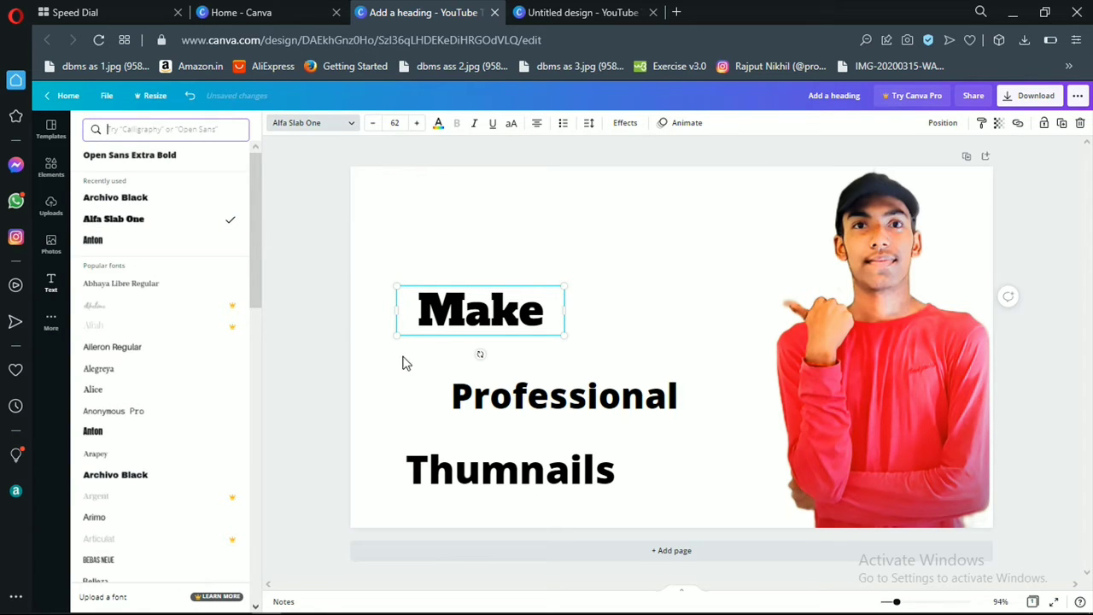
click(478, 130)
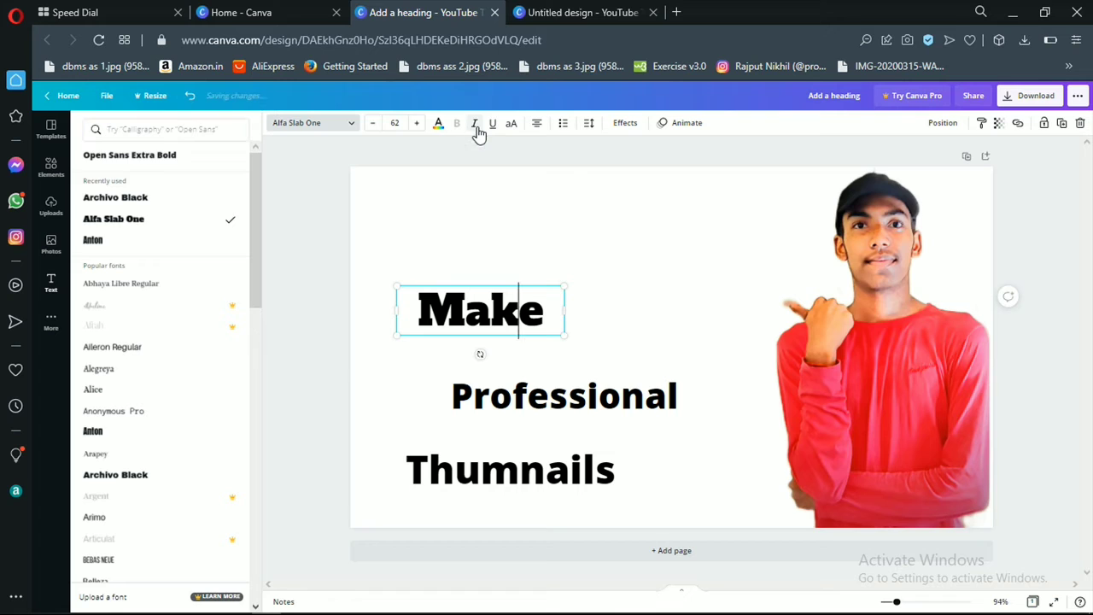
click(475, 125)
Change the font of the "Professional" and "Thumnails" headings to Archivo Black.
click(583, 390)
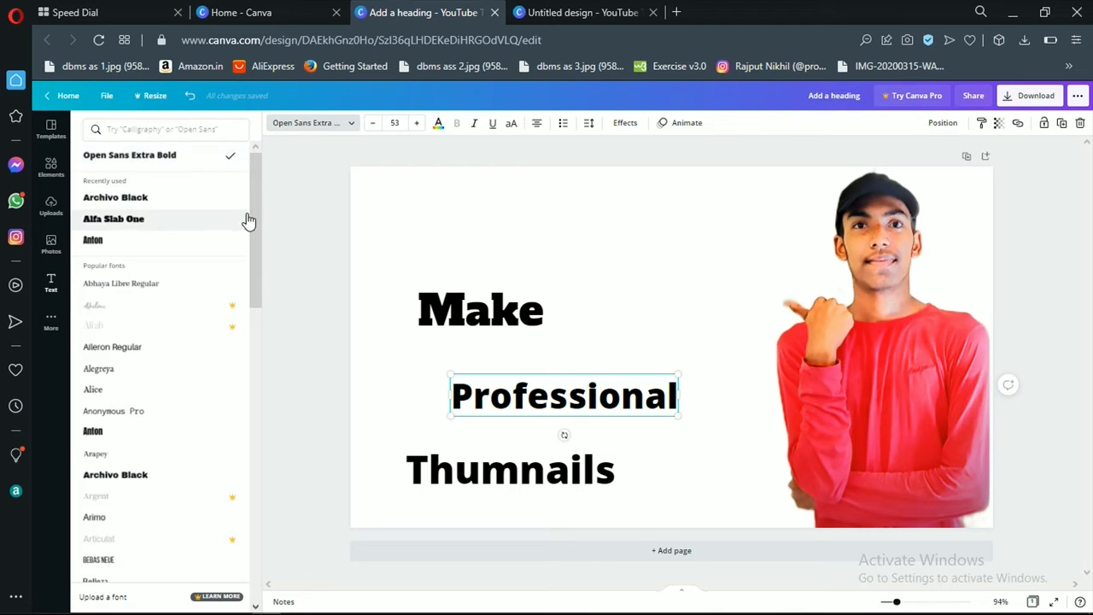
drag(262, 225, 260, 288)
scroll(256, 287, down, 1)
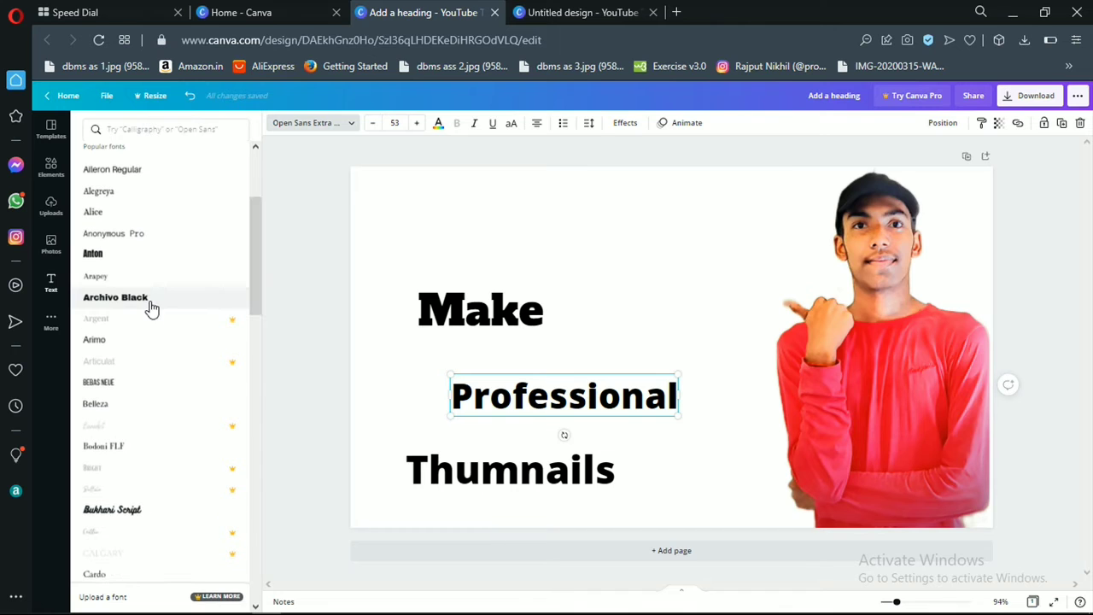
click(139, 307)
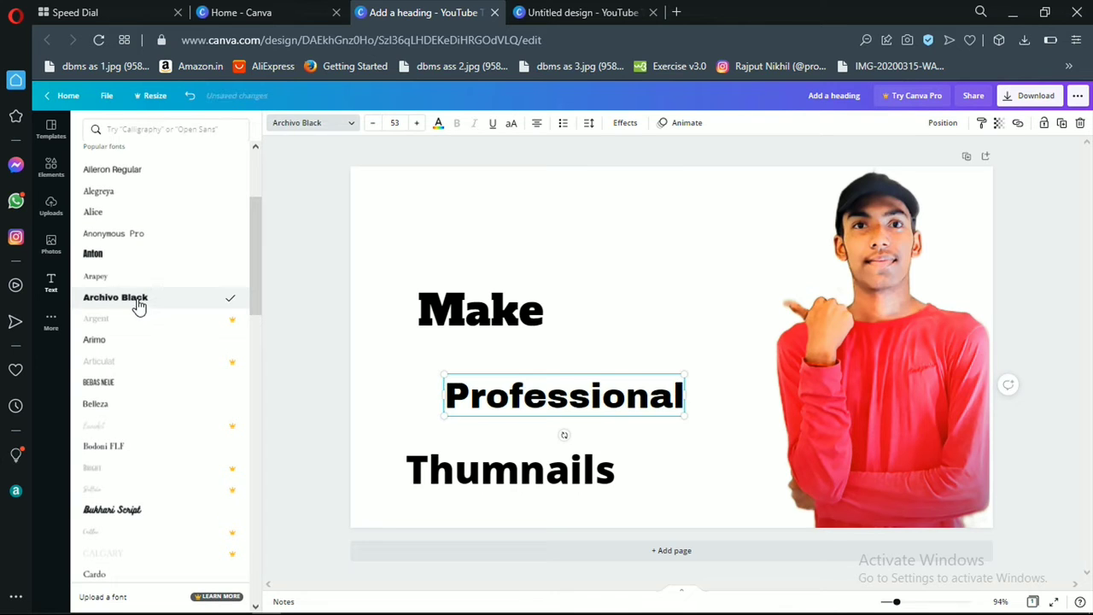
click(560, 489)
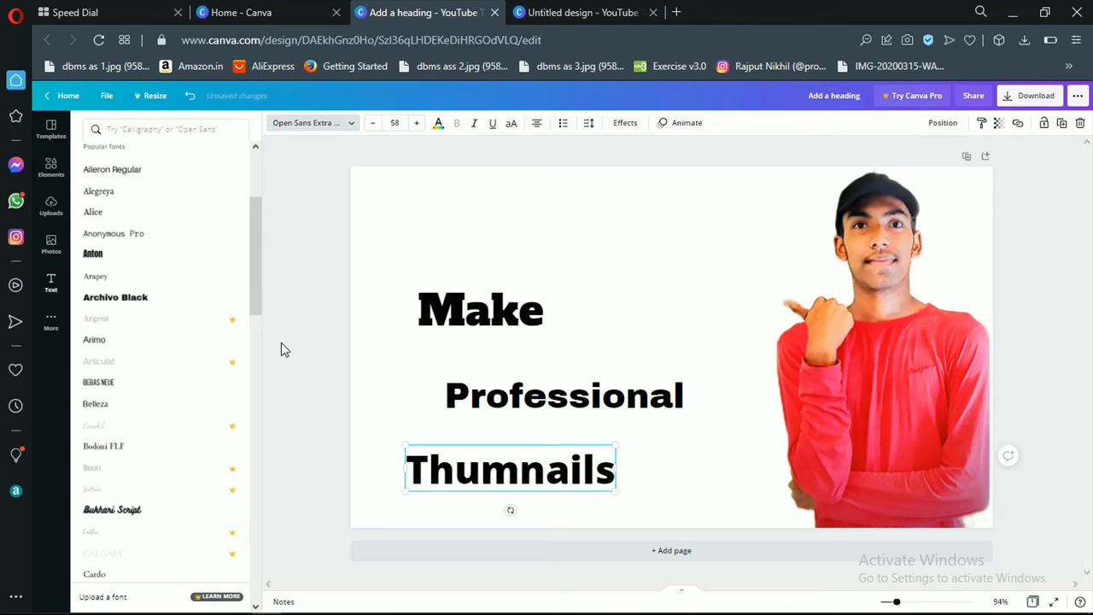
click(182, 300)
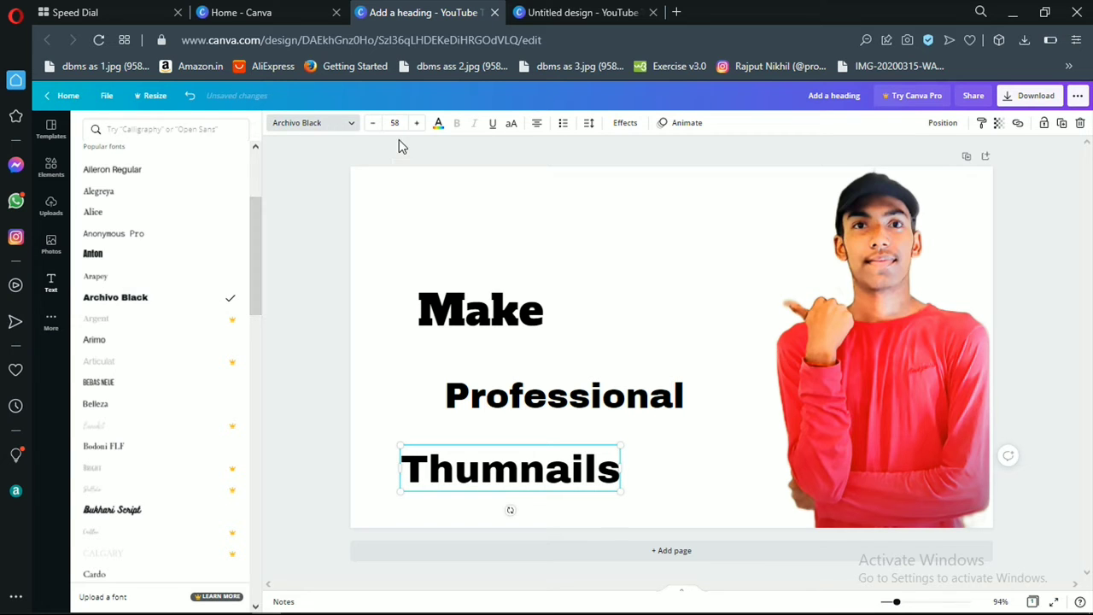
Color the "Make" heading red from the photo colors, "Professional" yellow and "Thumnails" dark blue.
click(466, 312)
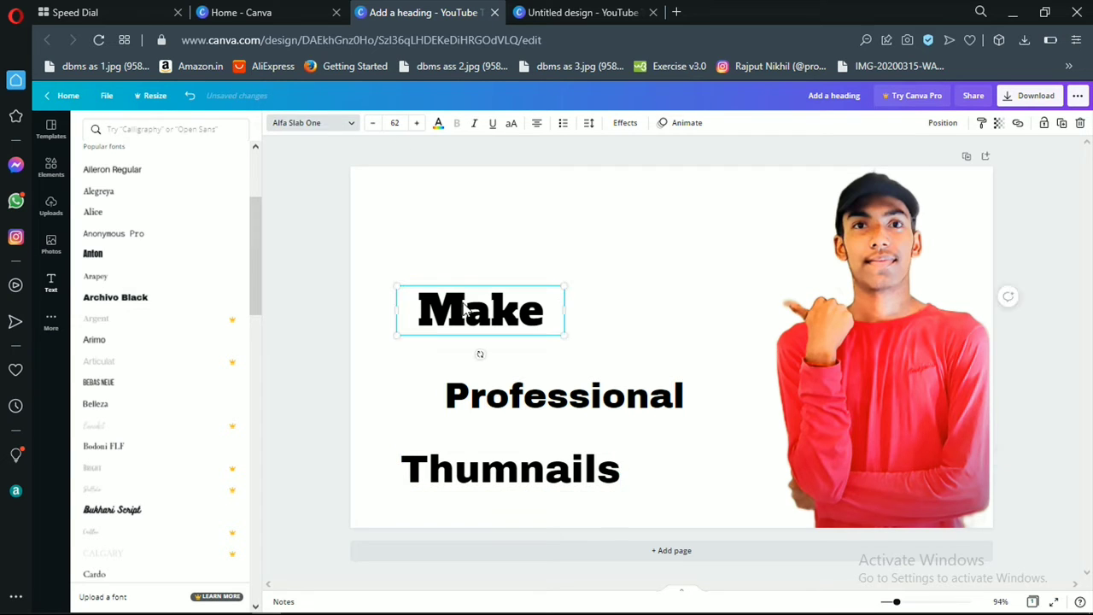
click(439, 126)
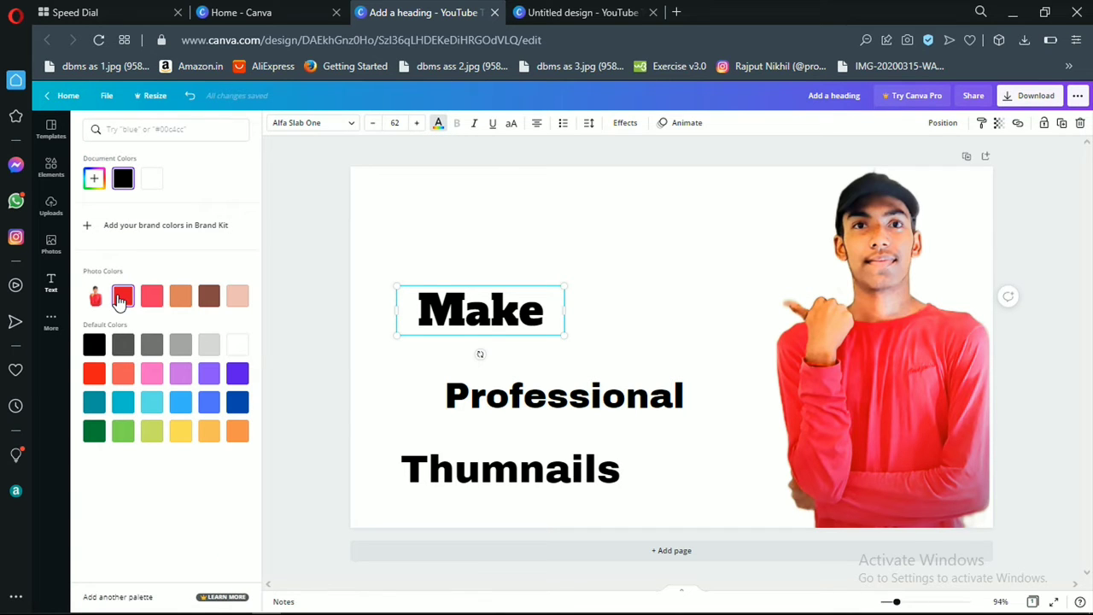
click(121, 297)
click(500, 393)
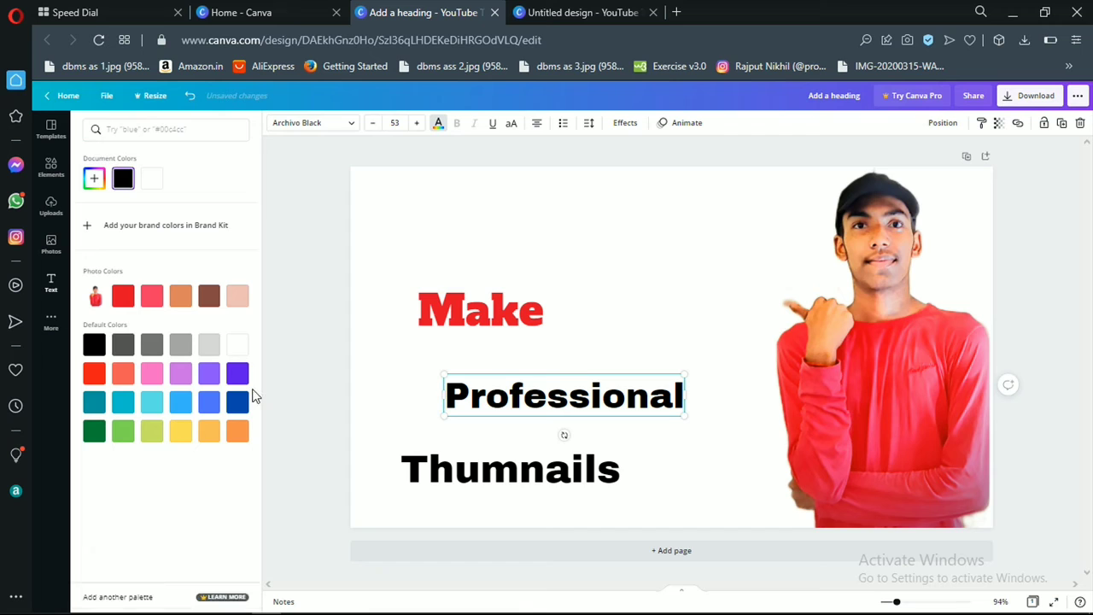
click(181, 431)
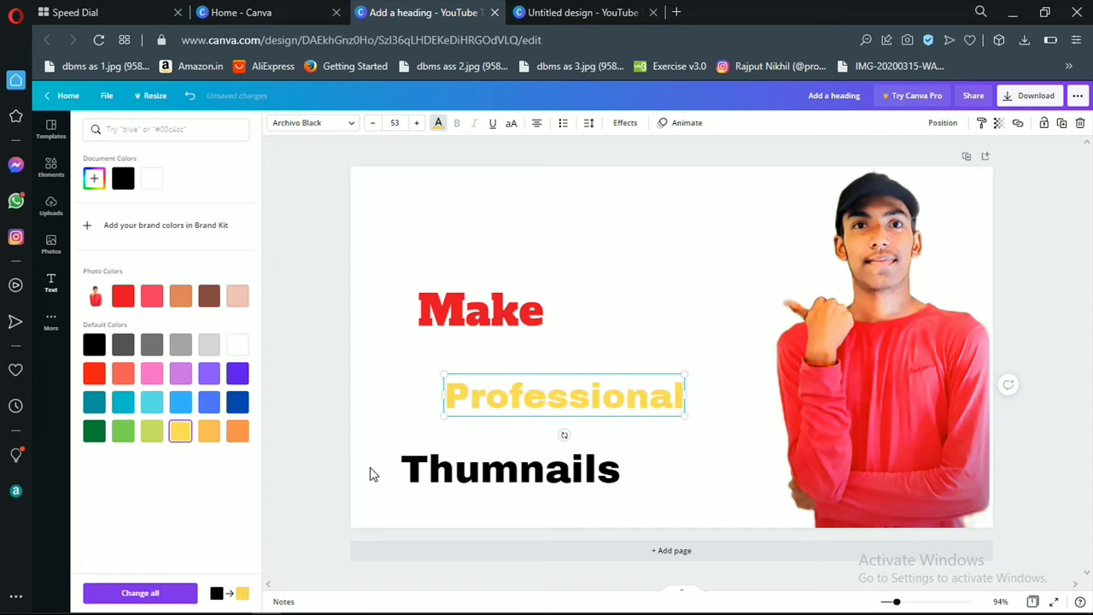
click(466, 476)
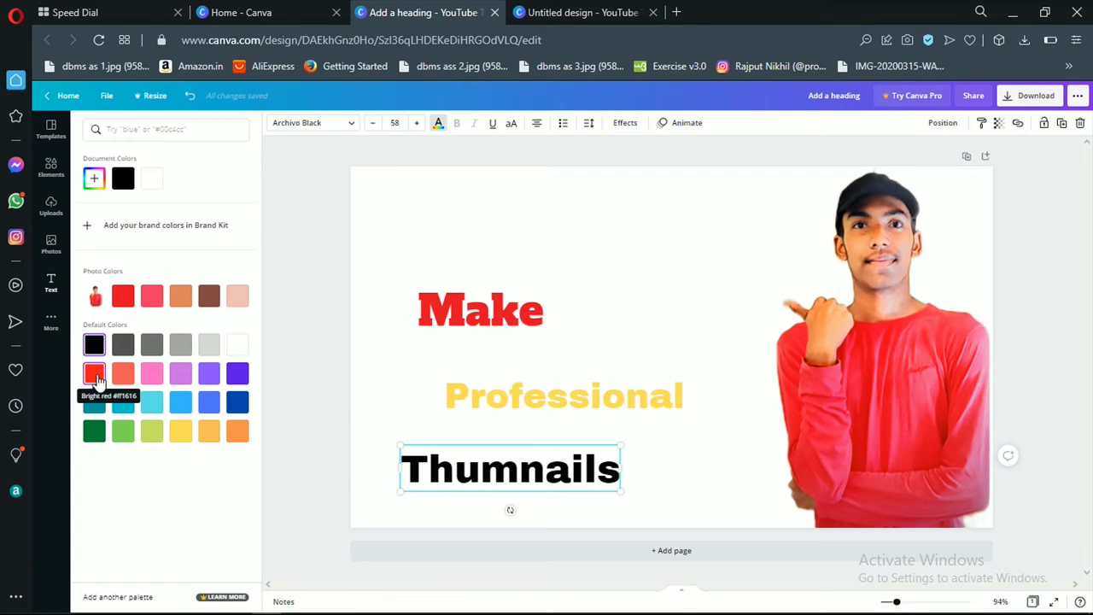
click(237, 403)
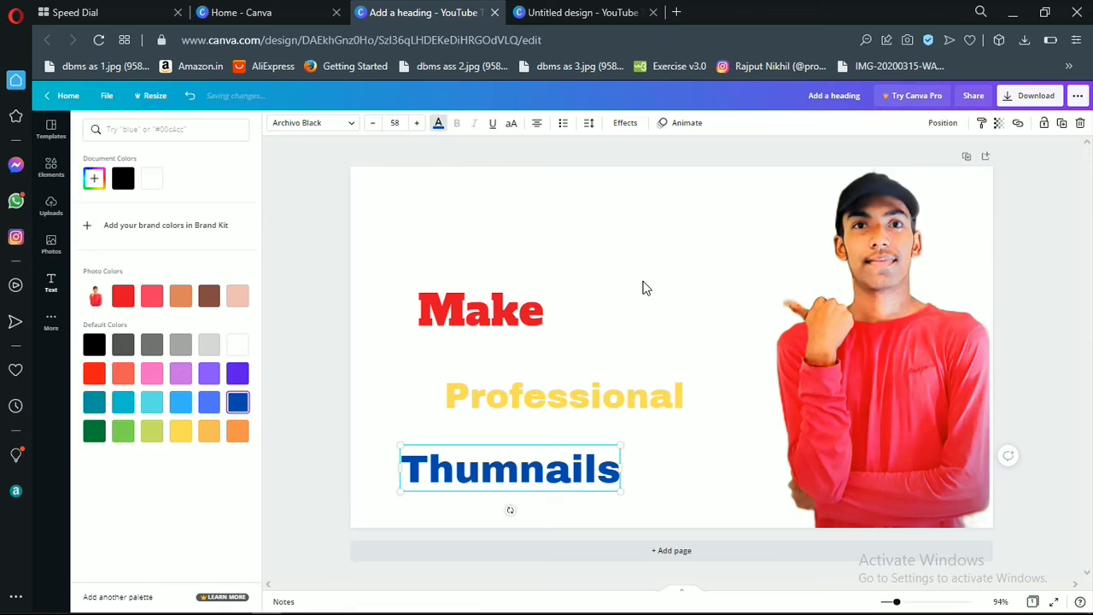
key(Escape)
Change the page background color to black.
click(556, 283)
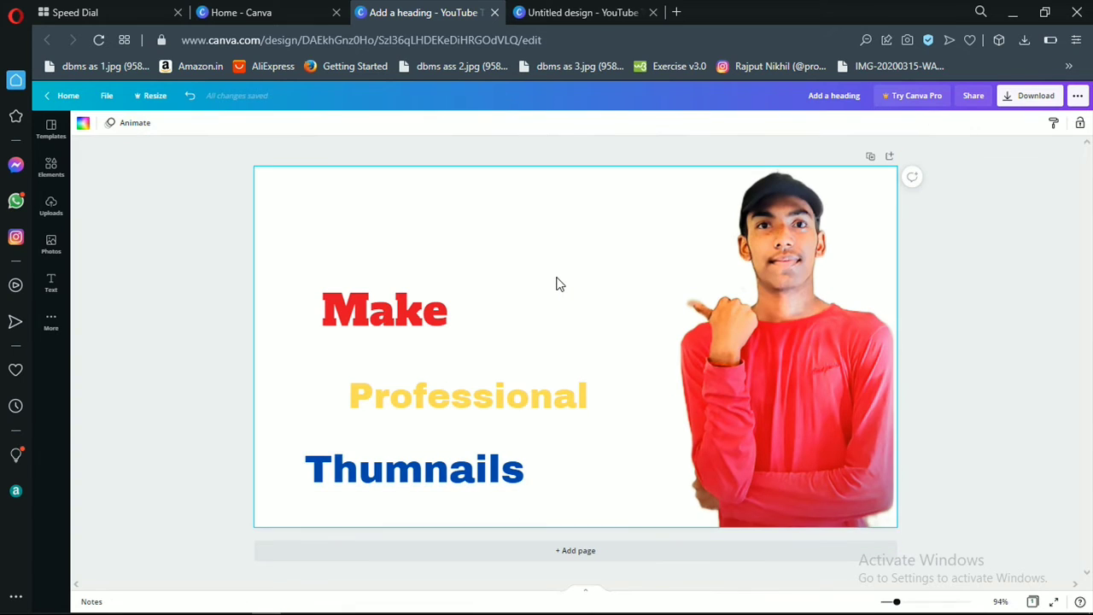
click(83, 122)
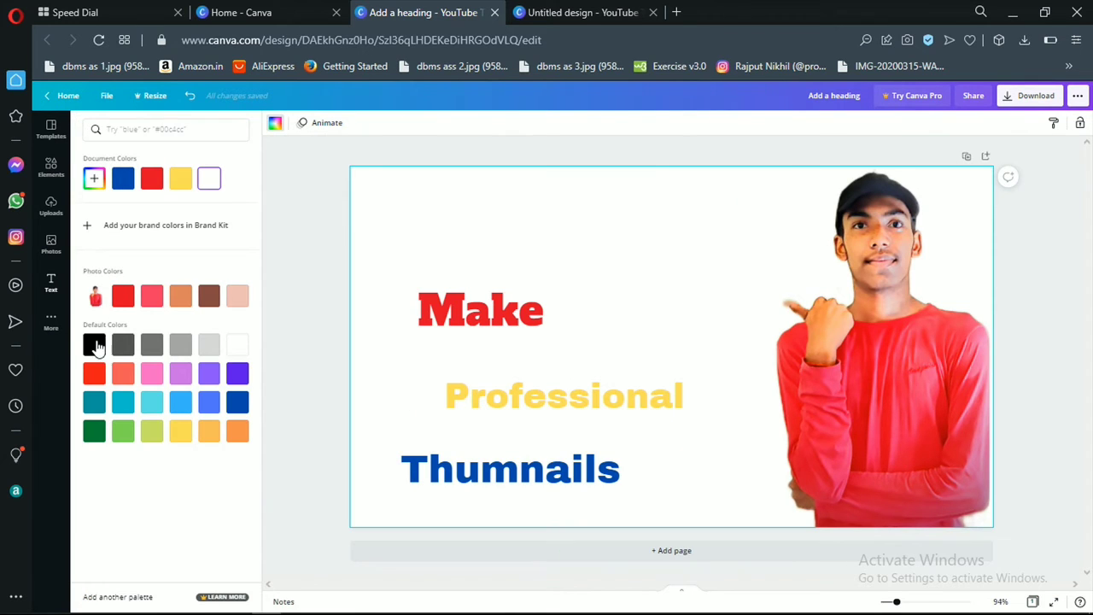
click(94, 346)
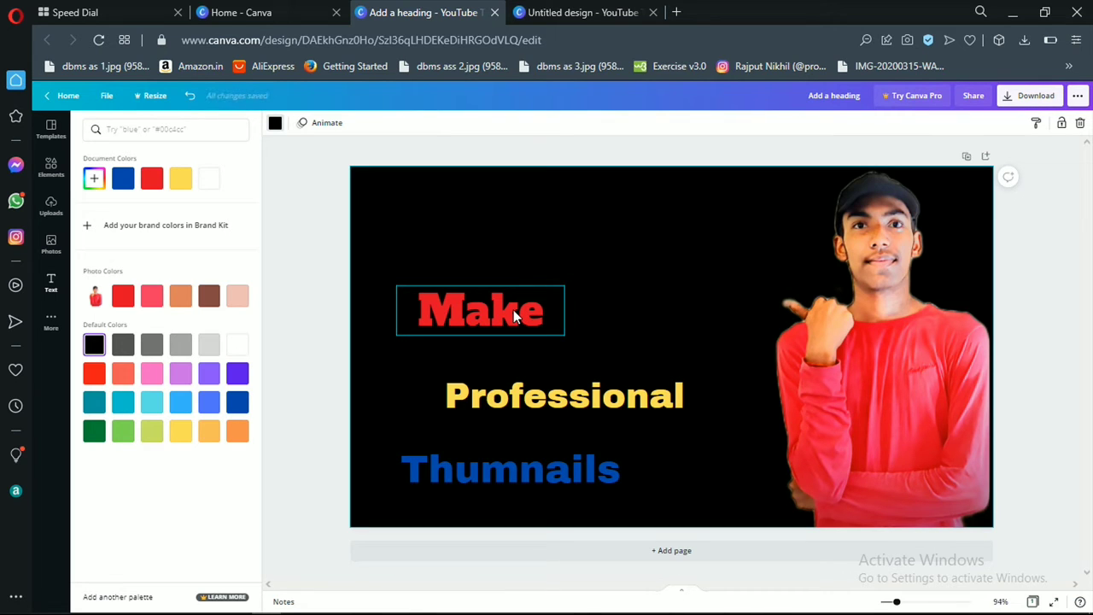
Enlarge the "Professional" heading to font size 70 and move it up, left-aligned with "Thumnails".
click(536, 397)
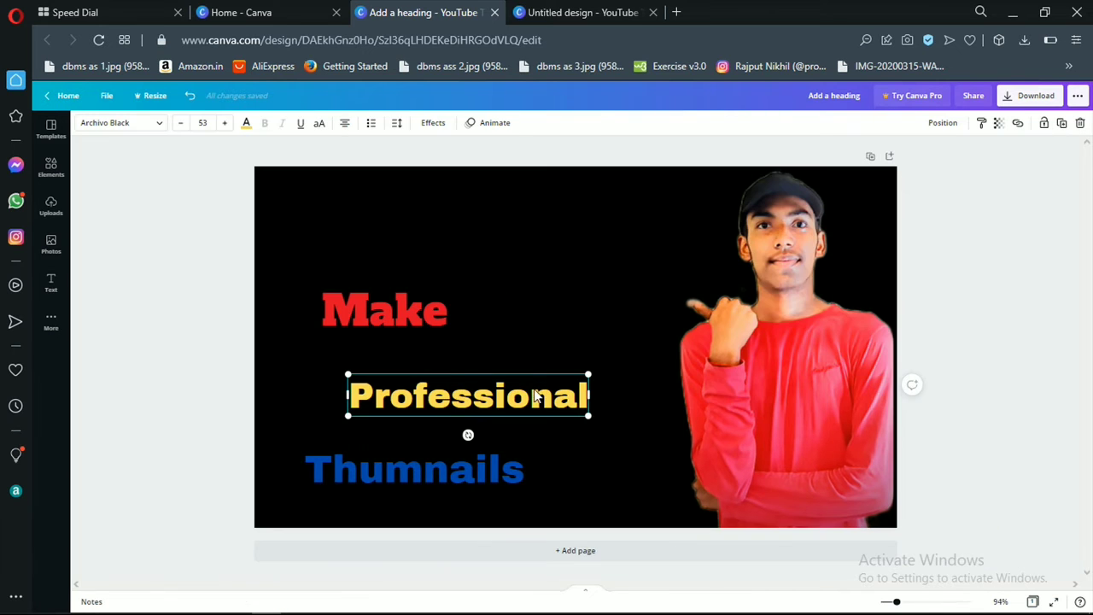
click(223, 125)
click(223, 125)
click(223, 124)
click(223, 124)
click(223, 125)
click(223, 125)
click(223, 125)
click(223, 125)
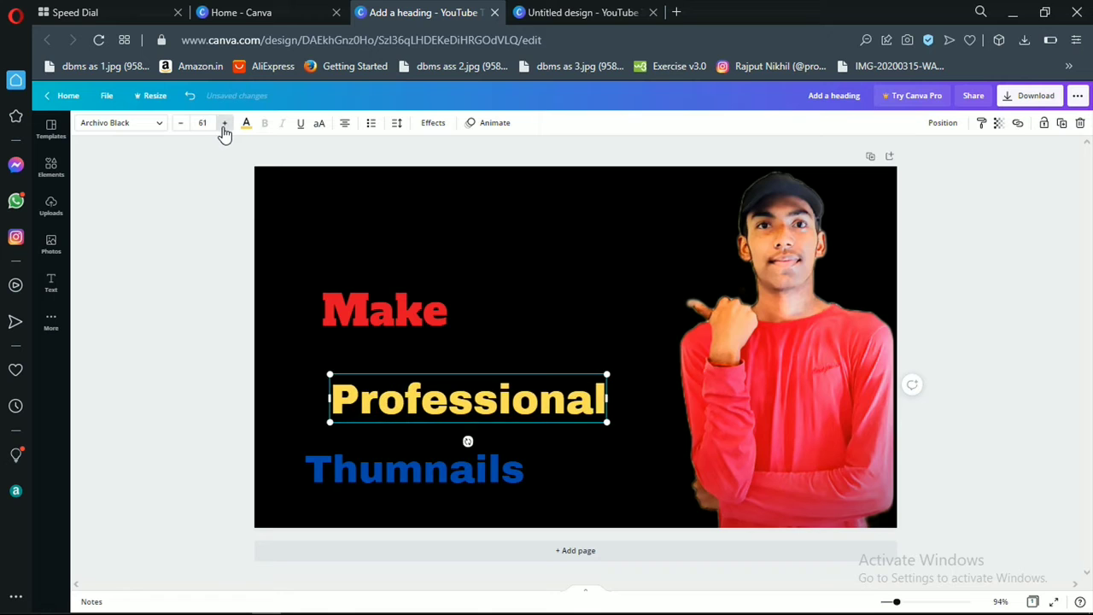
click(223, 124)
click(223, 125)
click(223, 125)
click(223, 125)
click(223, 125)
click(223, 125)
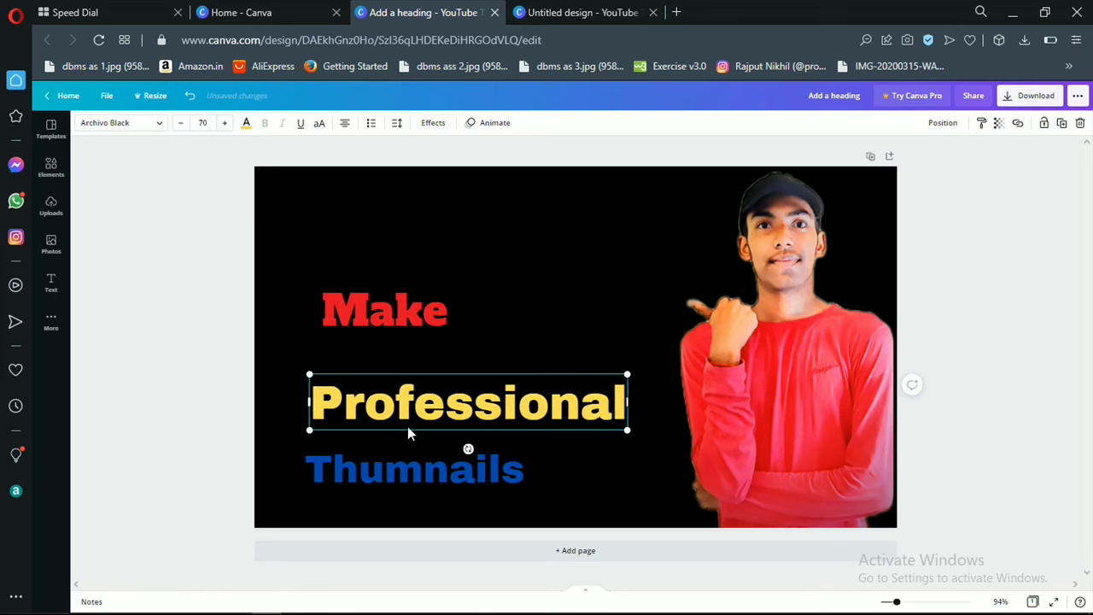
drag(442, 401, 436, 381)
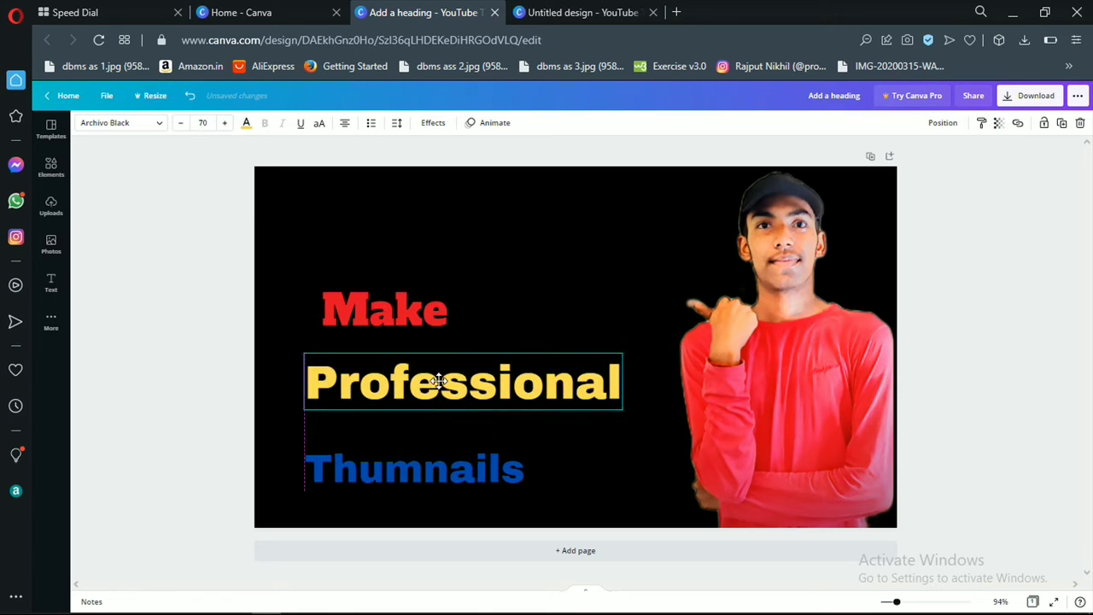
Enlarge the "Thumnails" heading to font size 69 and realign its left edge under "Professional".
click(416, 480)
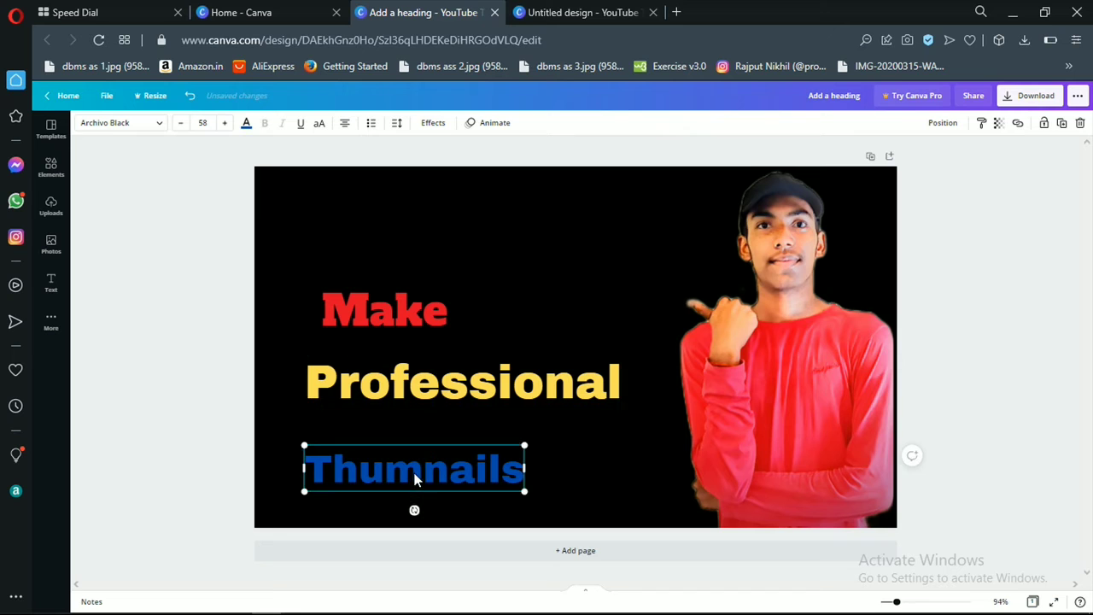
click(225, 123)
click(226, 123)
click(225, 123)
click(225, 123)
click(226, 123)
click(225, 123)
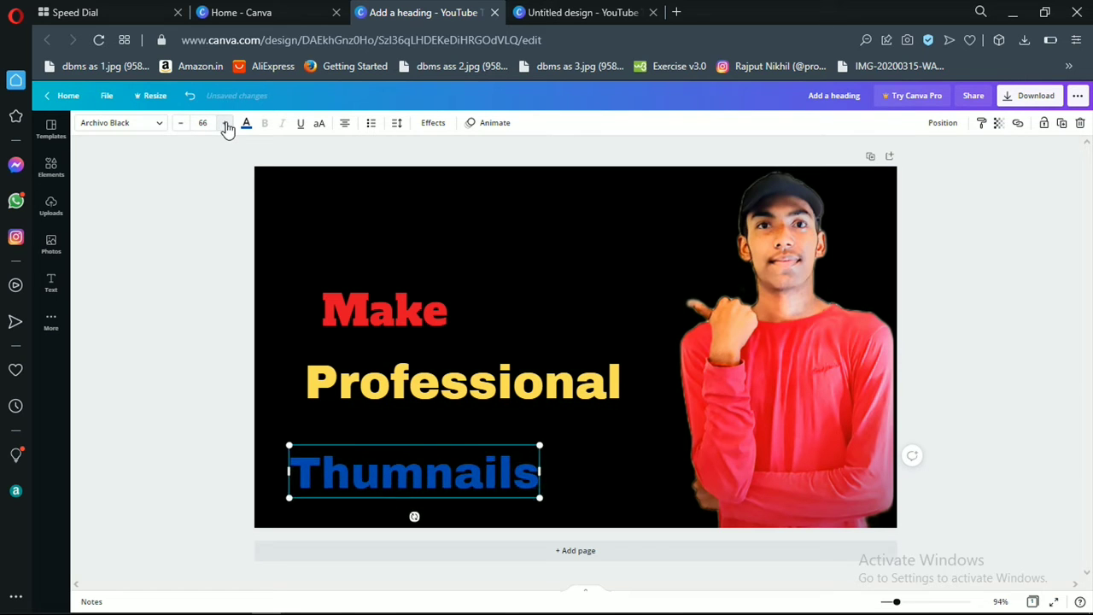
click(226, 123)
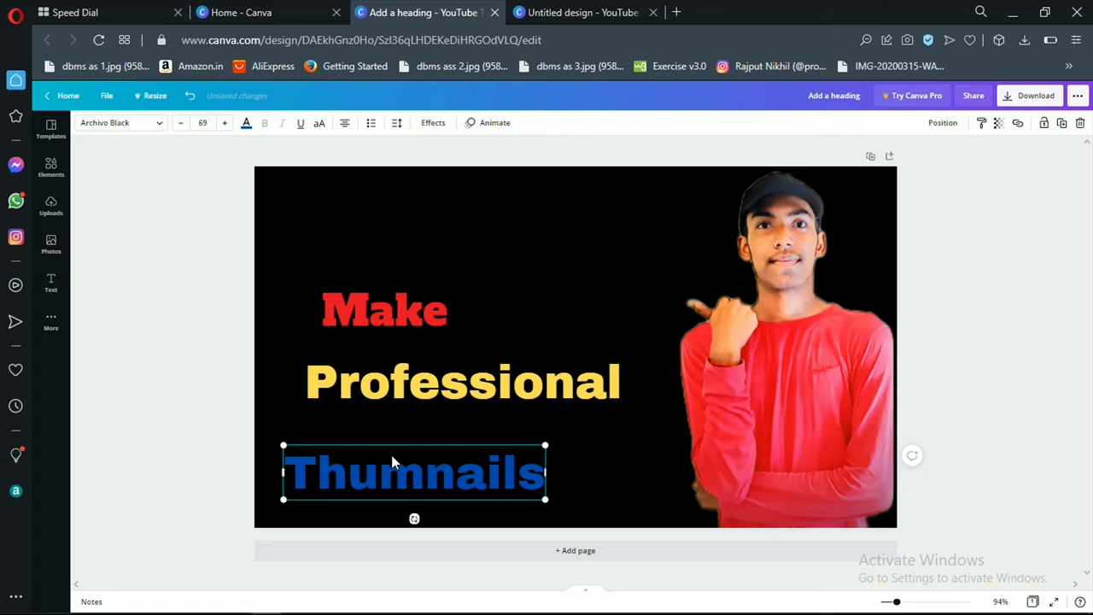
drag(390, 456, 410, 444)
Nudge the "Make" and "Professional" headings slightly down and left to tighten the spacing above "Thumnails".
click(405, 323)
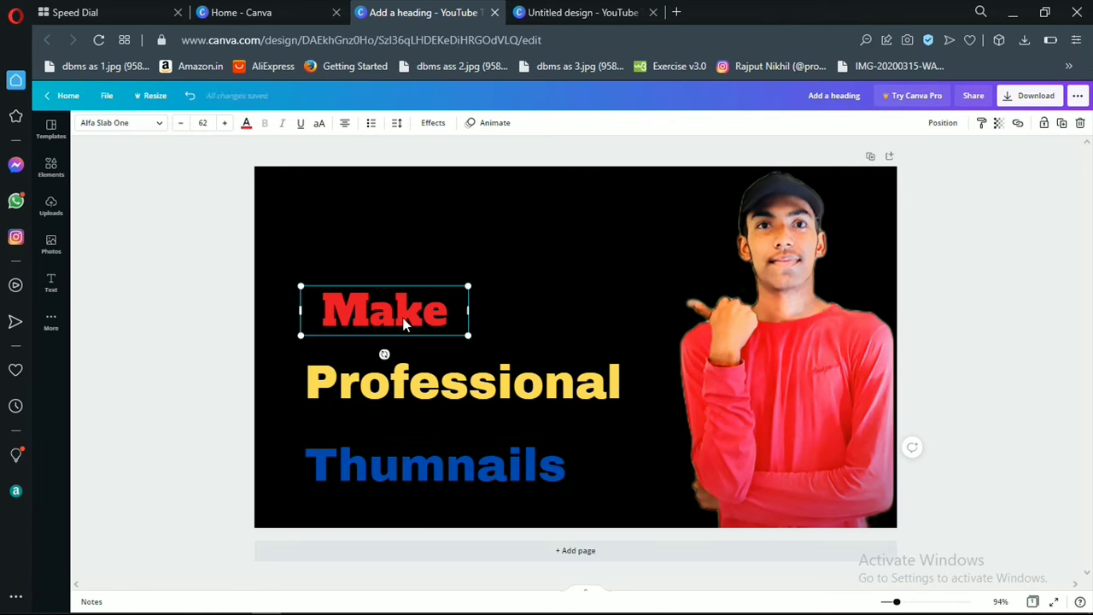
drag(405, 322, 399, 331)
drag(408, 379, 398, 388)
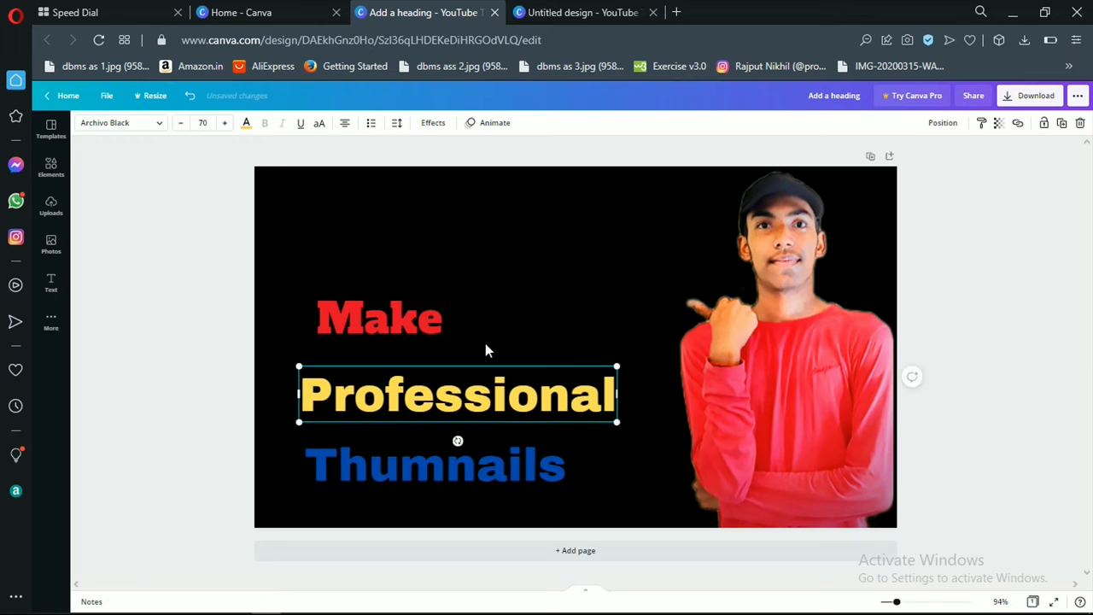
click(516, 280)
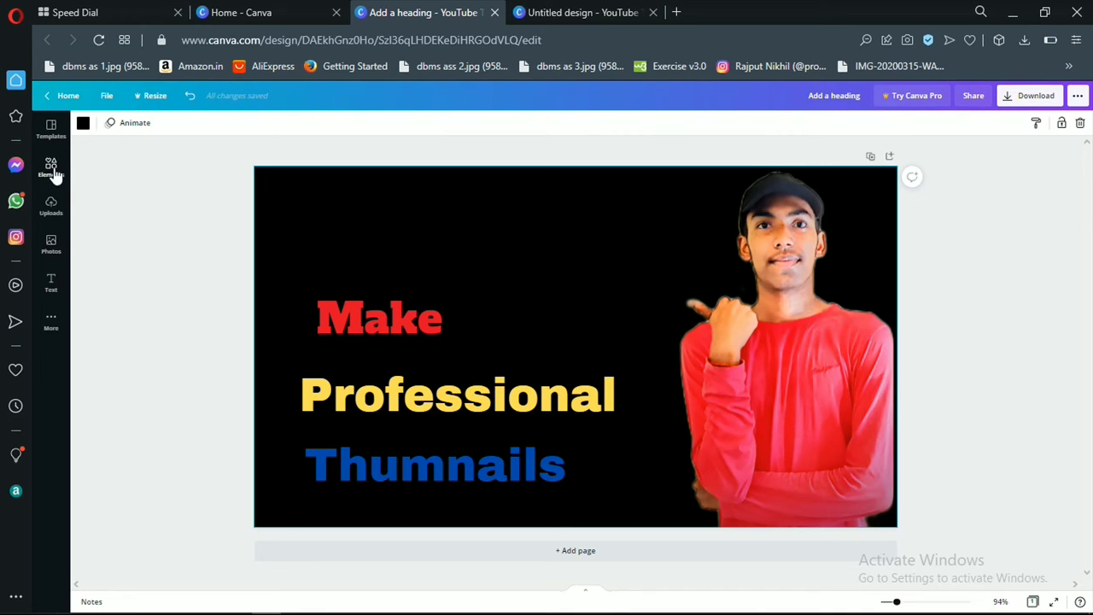
Place the uploaded Wi-Fi hacking thumbnail image on the page, shrink it and position it above "Make".
click(51, 206)
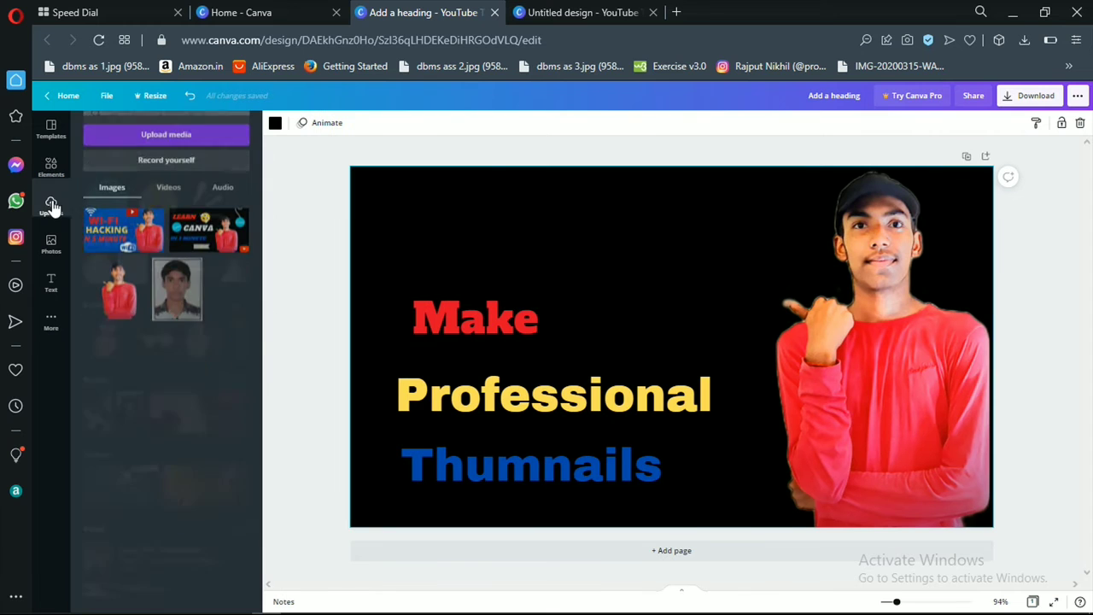
drag(113, 236, 387, 205)
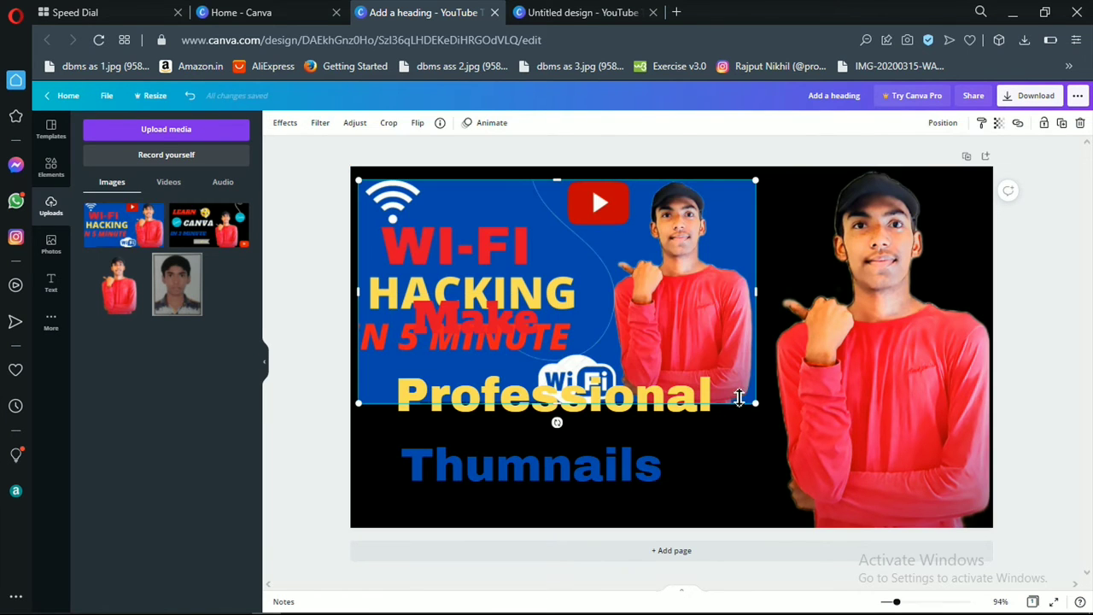
drag(760, 407, 490, 265)
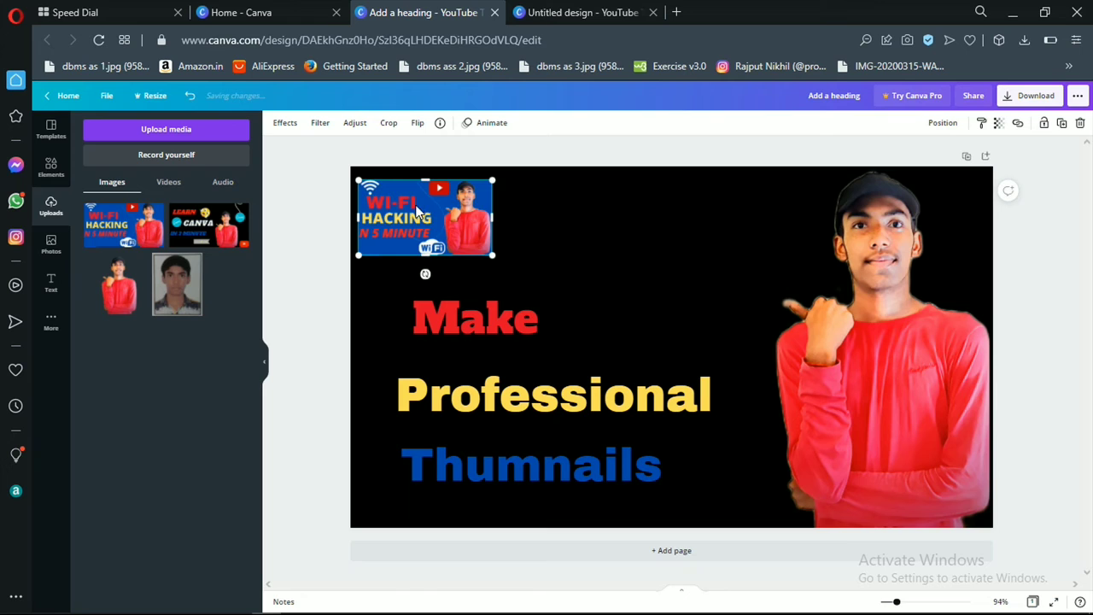
drag(416, 208, 444, 231)
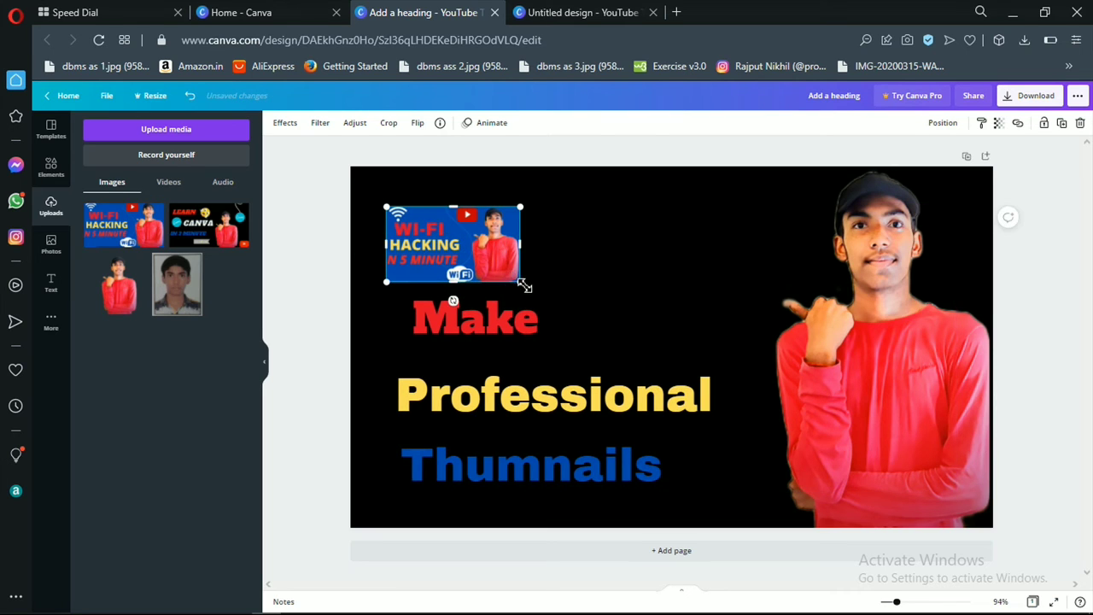
drag(524, 287, 498, 270)
drag(434, 237, 447, 240)
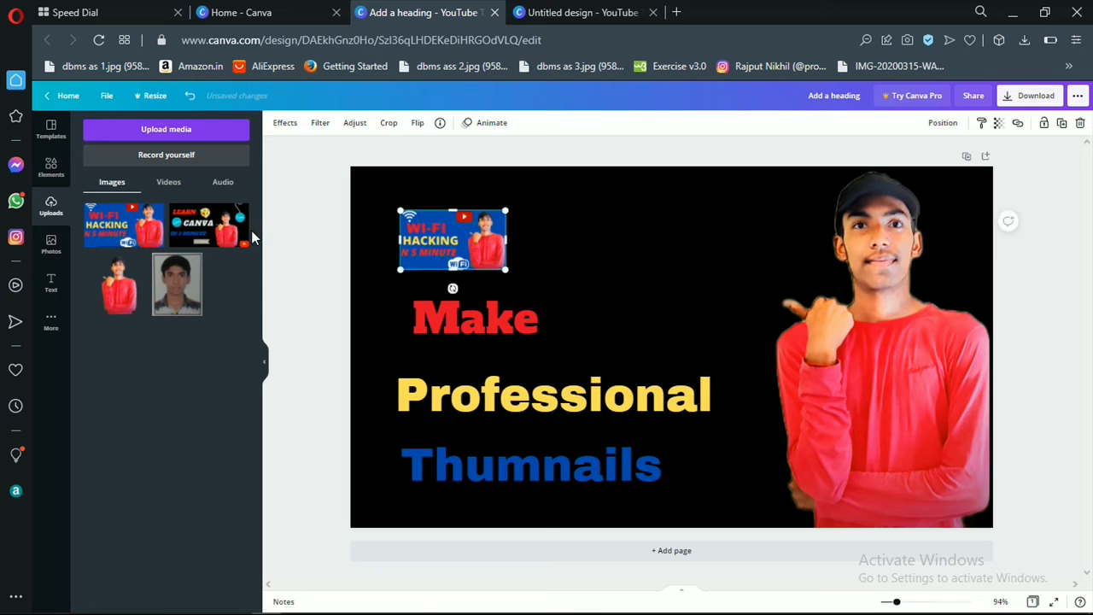
Add the uploaded "Learn Canva" thumbnail image, shrink it and place it right of "Make", then lower the Wi-Fi image slightly.
drag(205, 234, 547, 221)
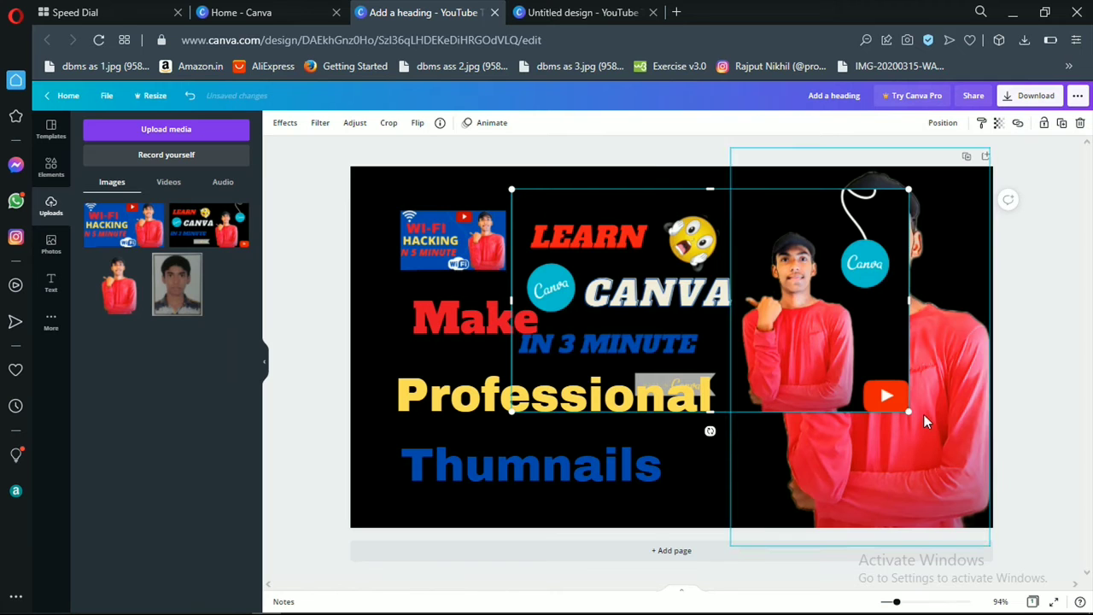
drag(908, 412, 644, 263)
drag(586, 238, 600, 236)
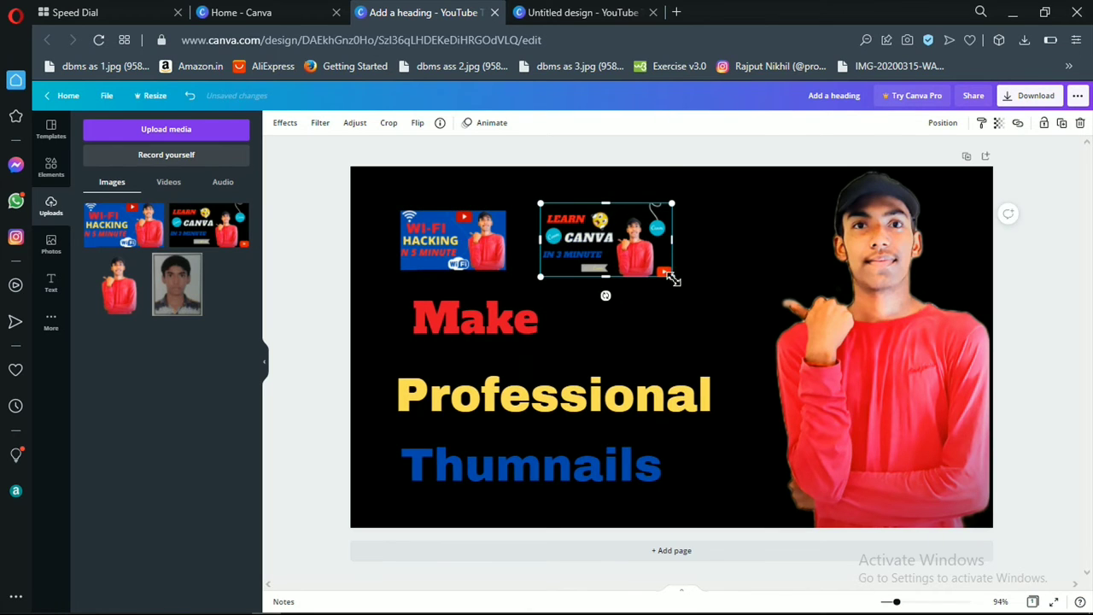
drag(674, 281, 648, 271)
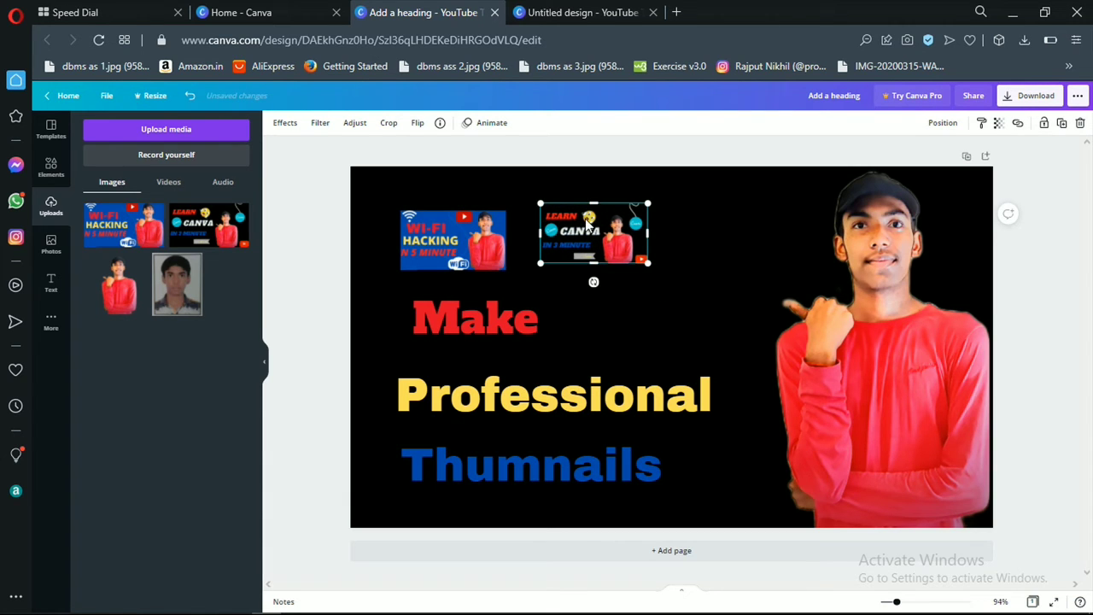
drag(585, 227, 615, 304)
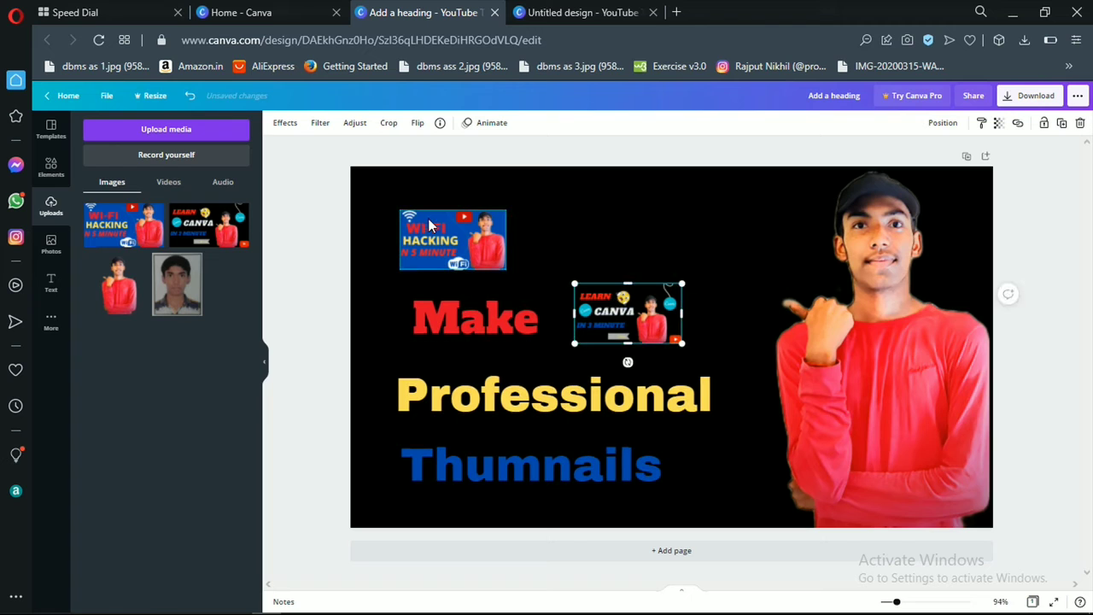
drag(428, 224, 429, 232)
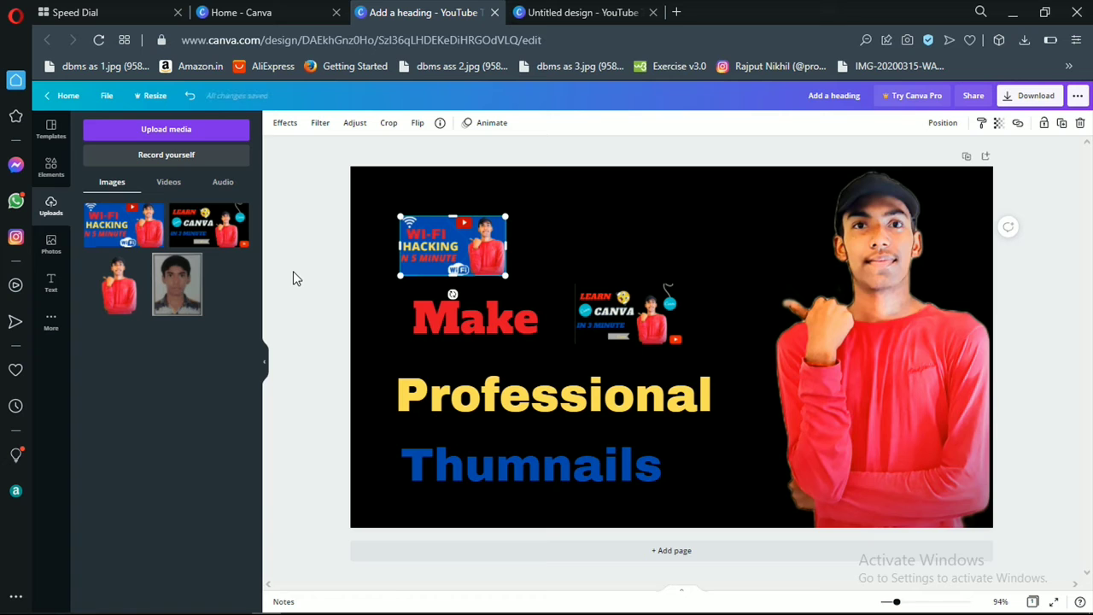
Search the elements for "curv line", add the multicolored looping line and move it to the page's upper left over the Wi-Fi image.
click(53, 165)
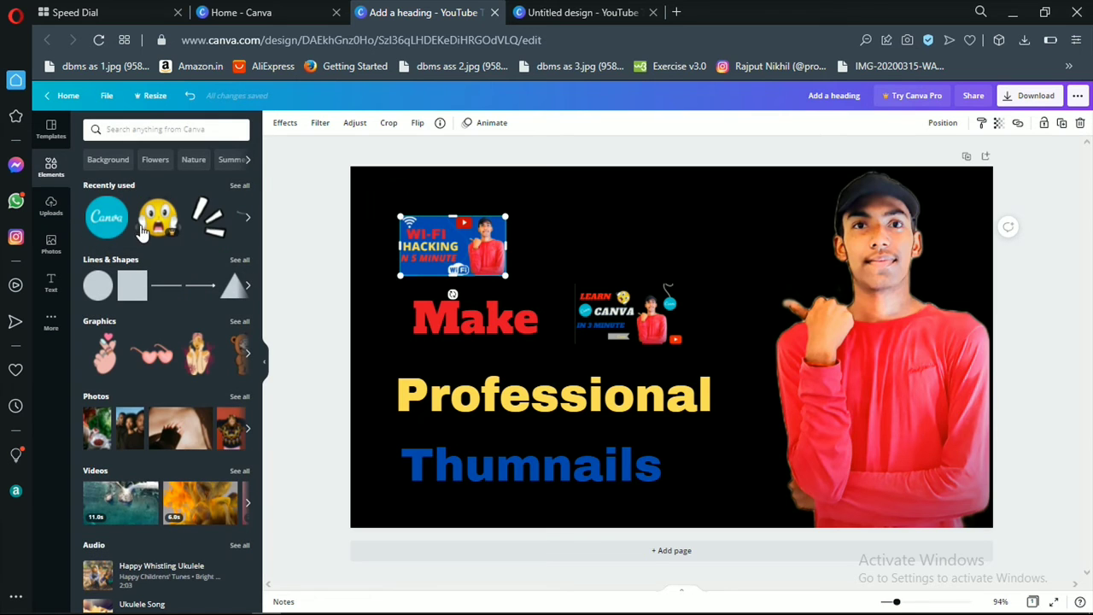
click(193, 127)
text(curv)
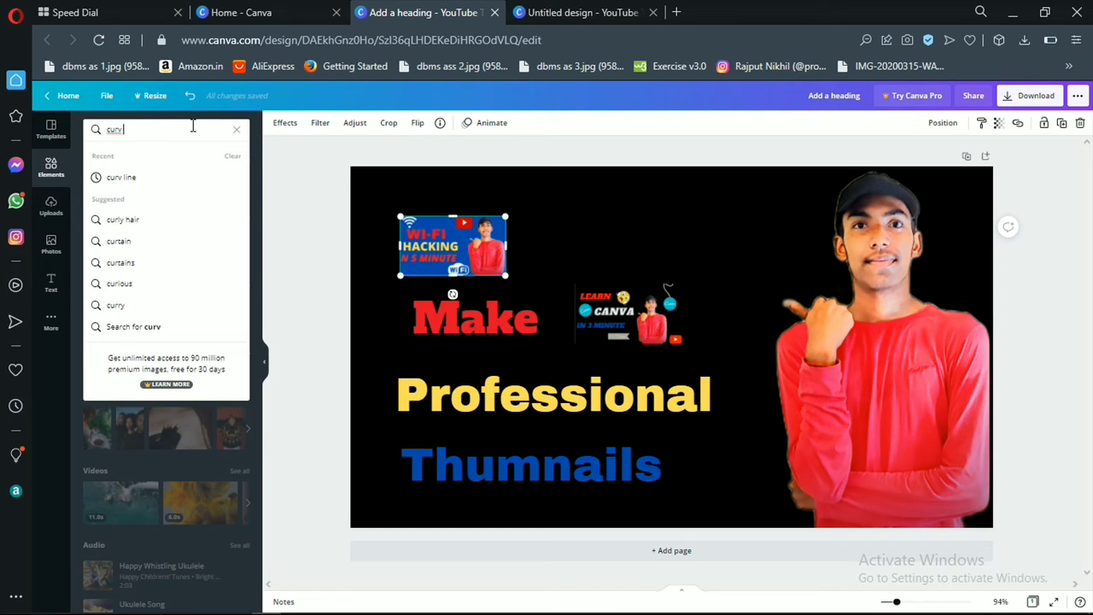
text( line)
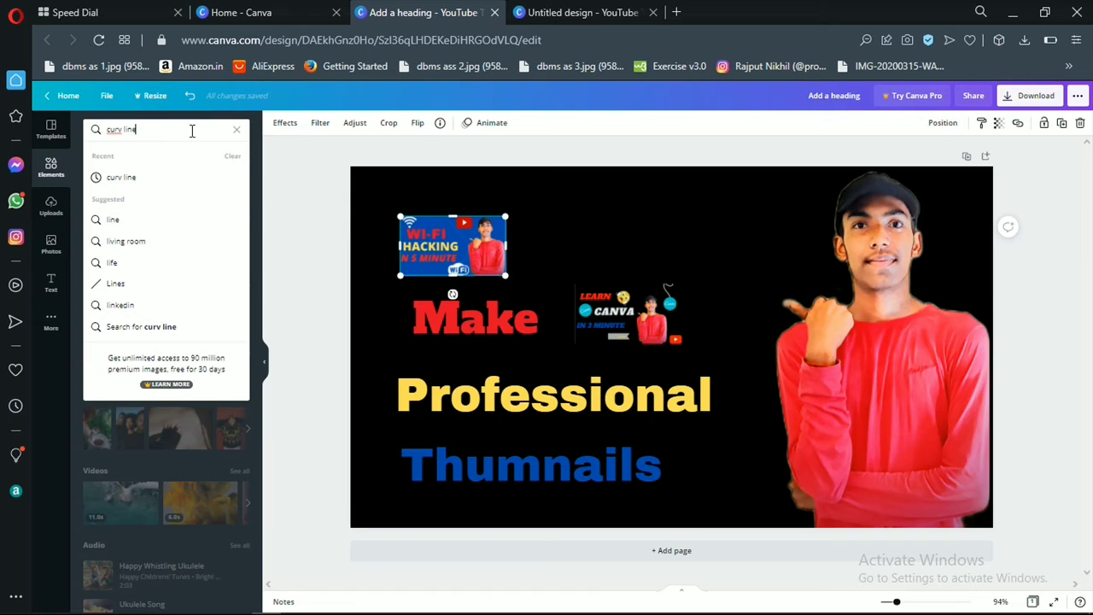
click(158, 181)
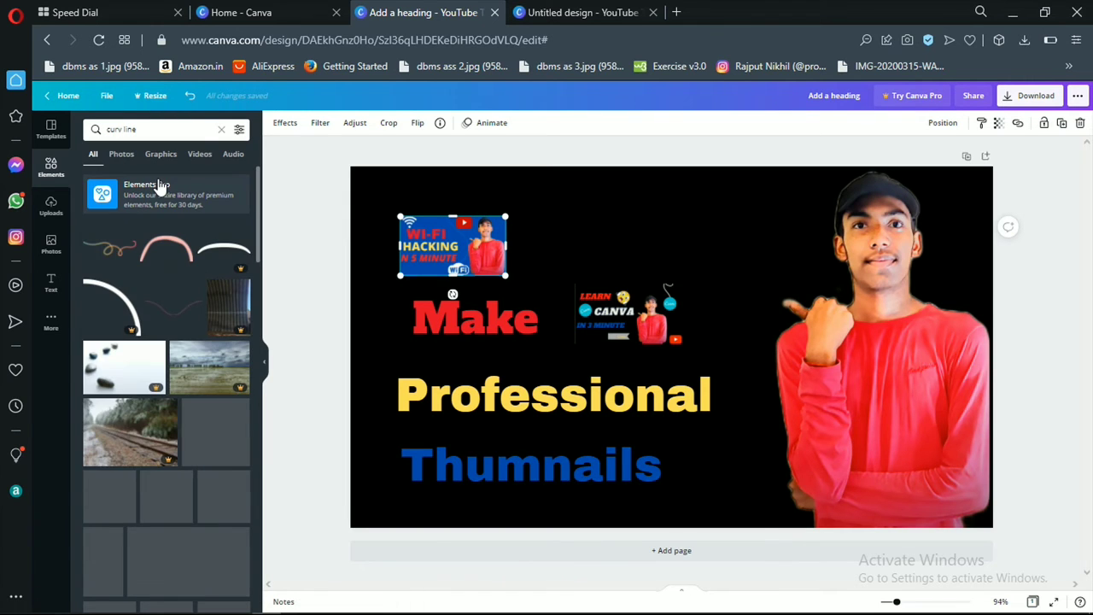
click(114, 250)
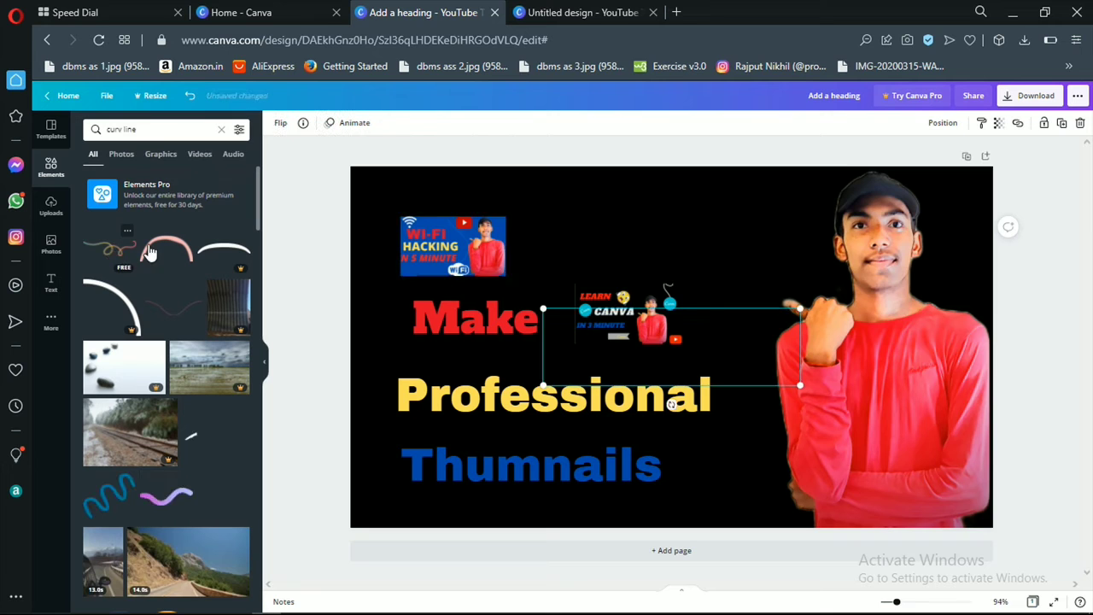
drag(645, 321, 478, 213)
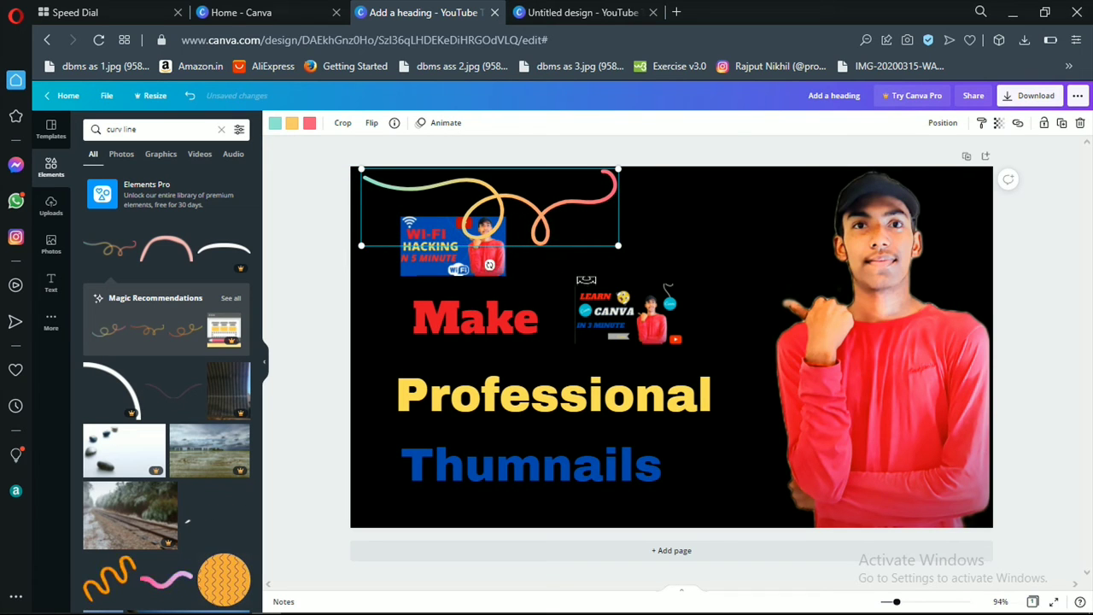
Turn the looping line upright so its end meets the Wi-Fi image's upper edge, and place a copy above the "Learn Canva" image.
drag(537, 276, 658, 205)
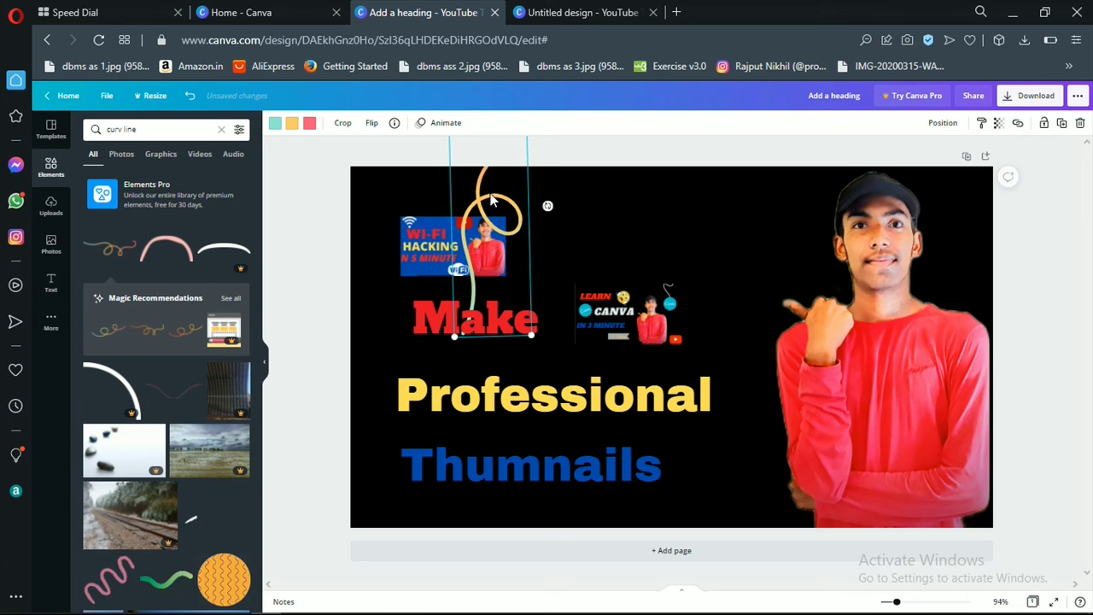
drag(492, 199, 484, 94)
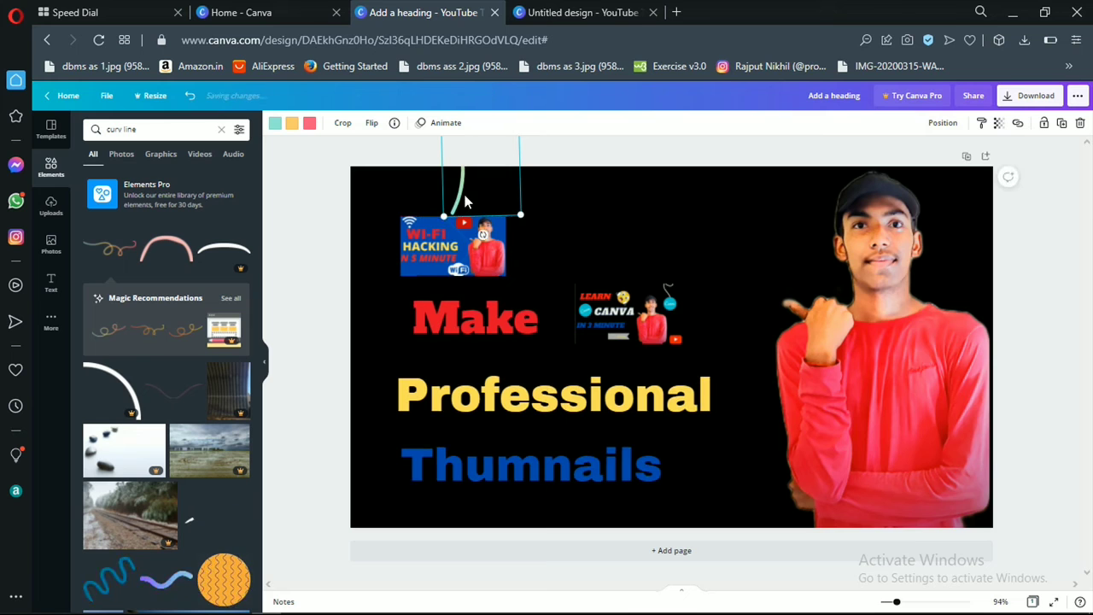
right_click(476, 188)
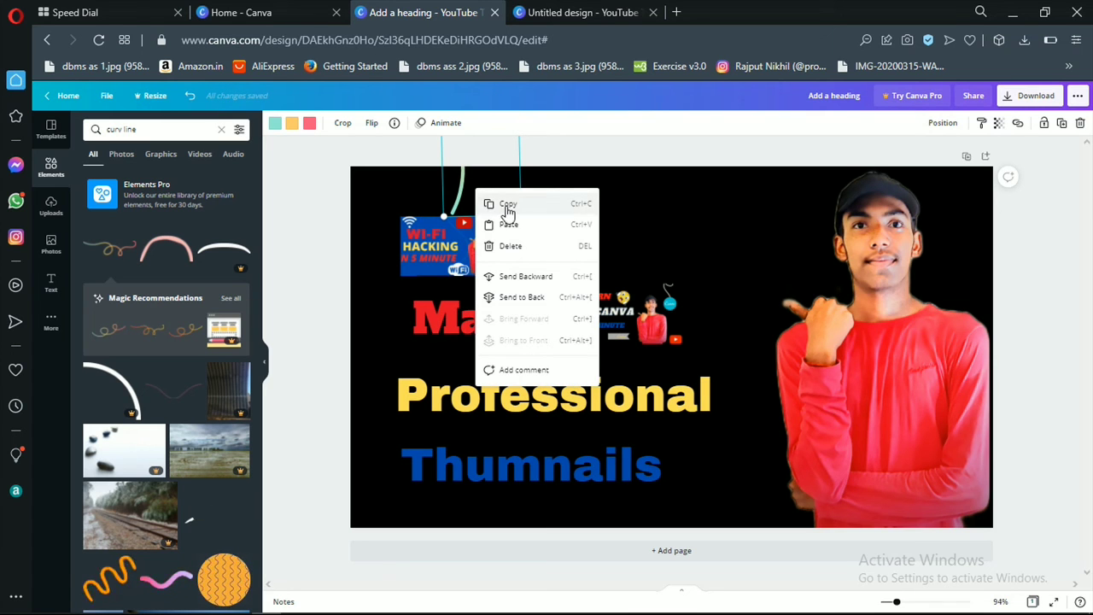
click(506, 206)
click(640, 246)
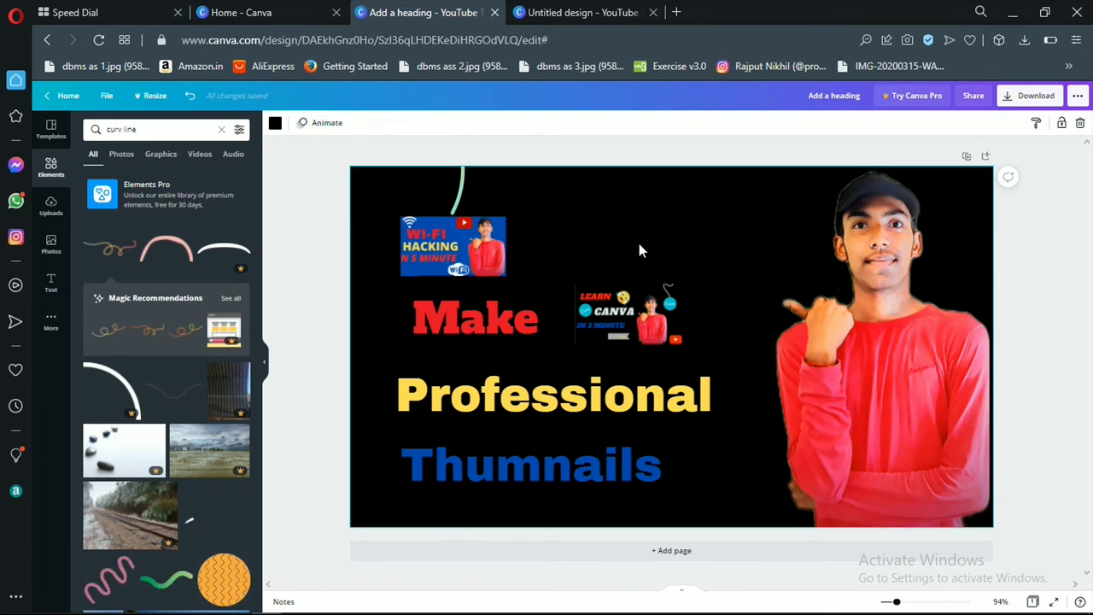
key(ctrl+v)
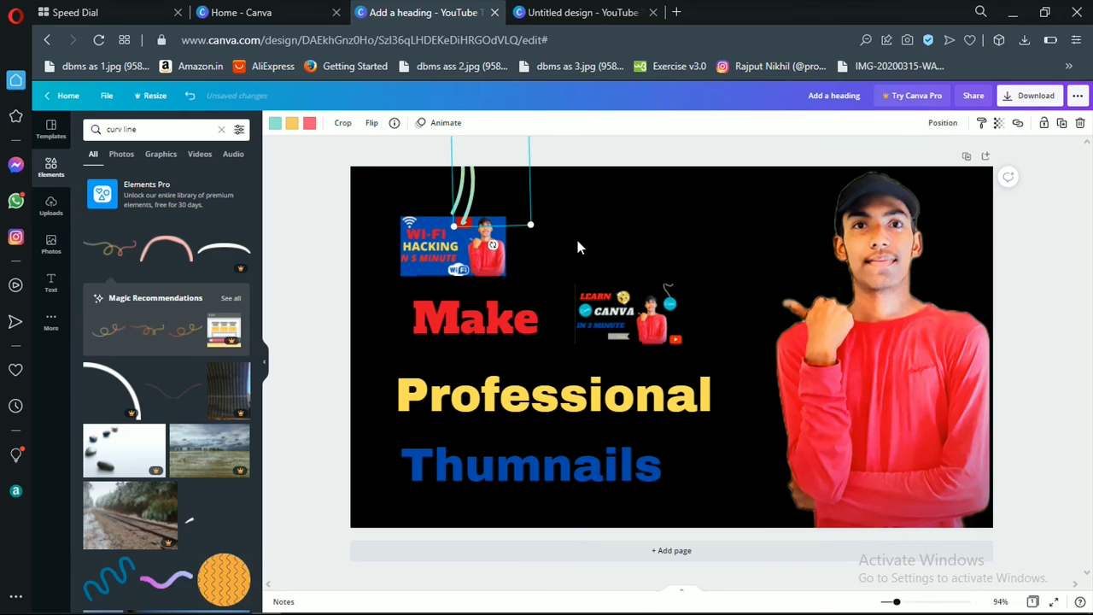
drag(506, 202, 668, 244)
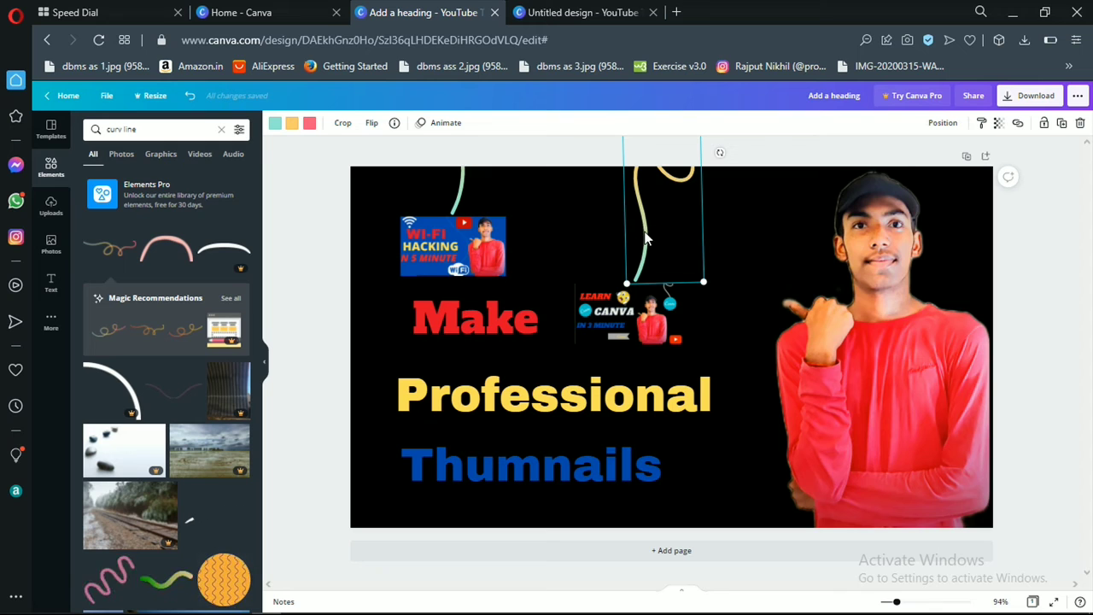
Raise the "Learn Canva" image level with the Wi-Fi image and move the copied line so its end meets the image's upper edge.
drag(632, 316, 605, 258)
drag(604, 246, 604, 251)
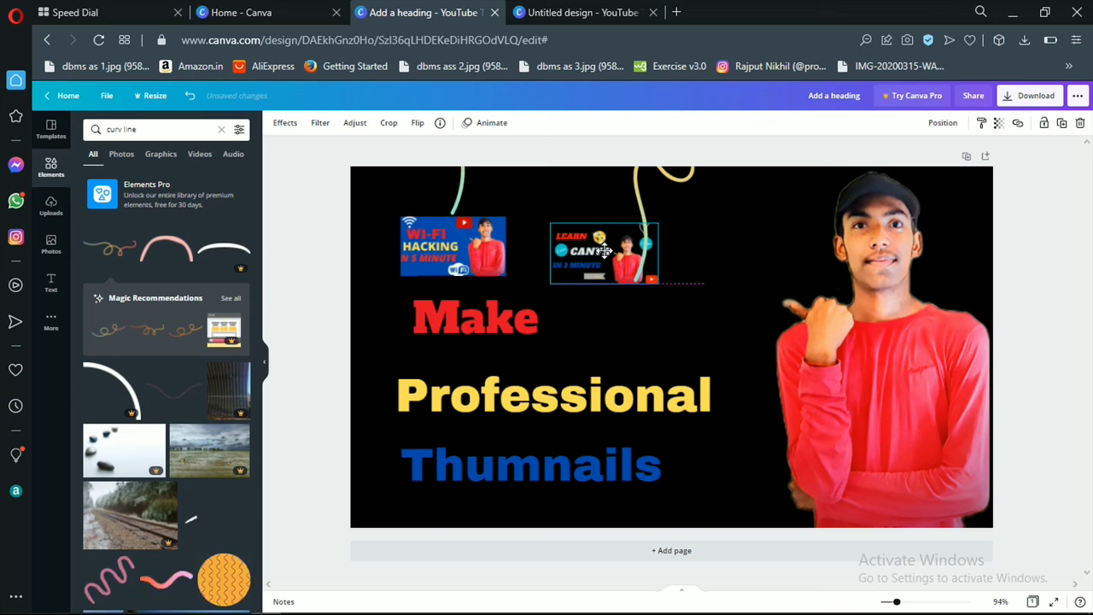
drag(642, 212, 606, 143)
click(610, 263)
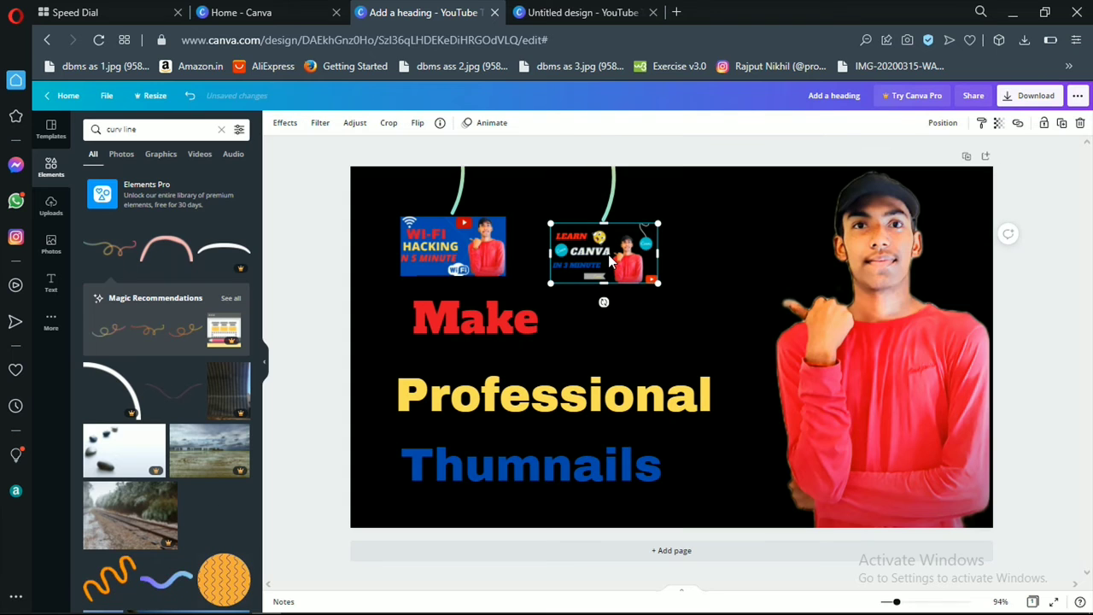
drag(602, 247, 603, 245)
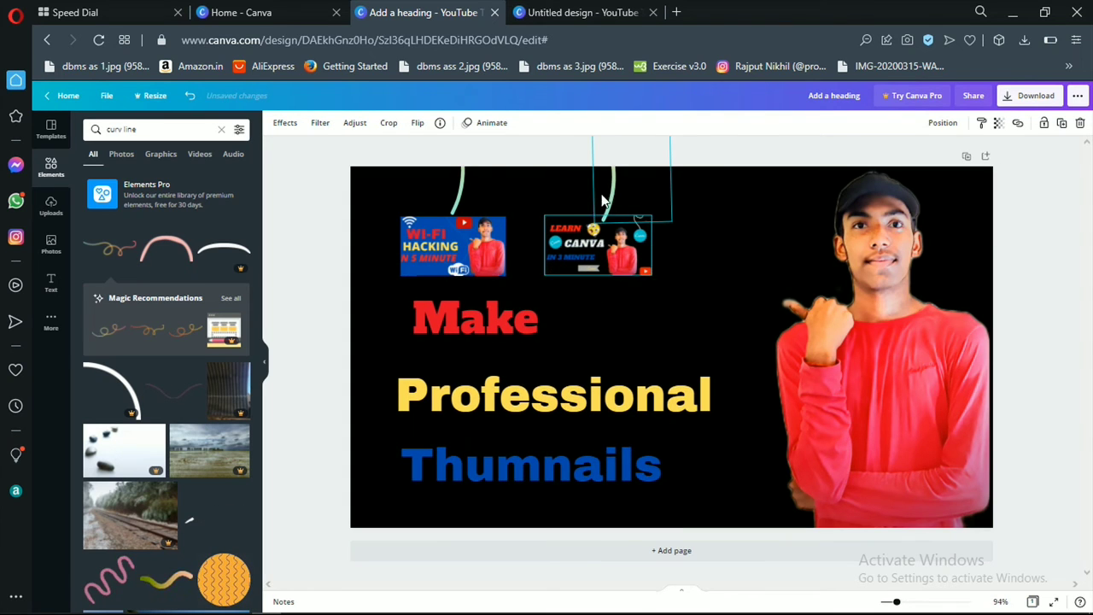
click(608, 197)
drag(607, 188, 606, 189)
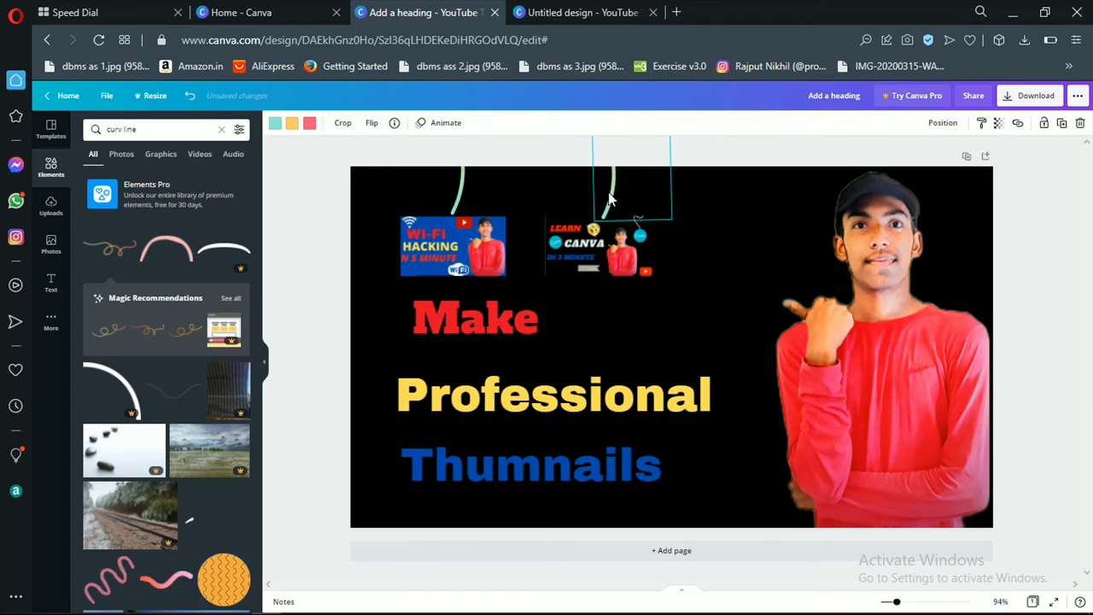
click(747, 287)
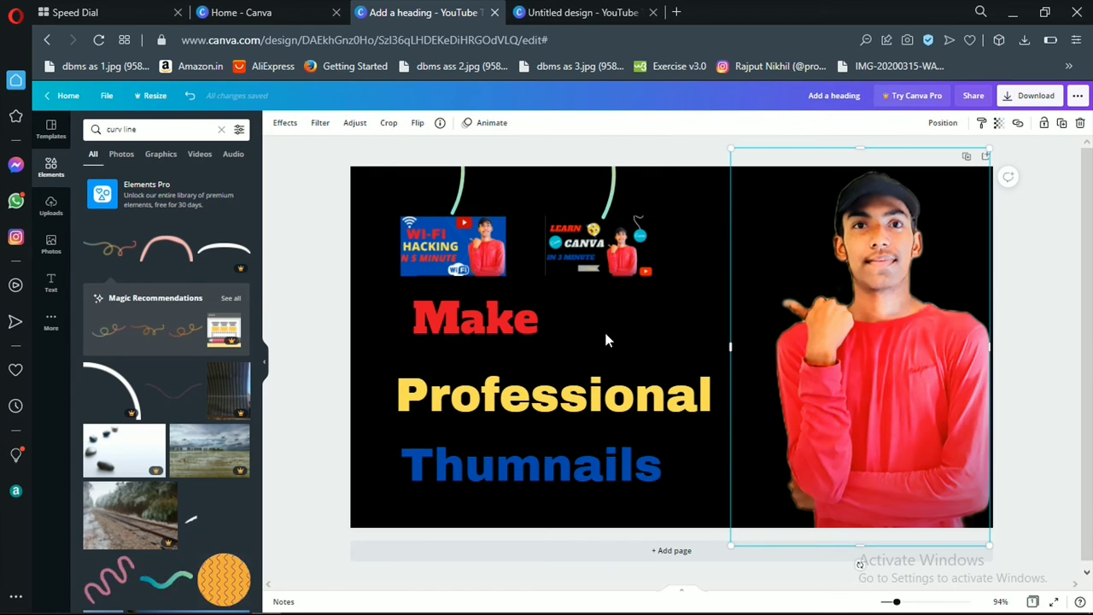
Recolor all three colors of the line above the Wi-Fi image to white.
click(464, 189)
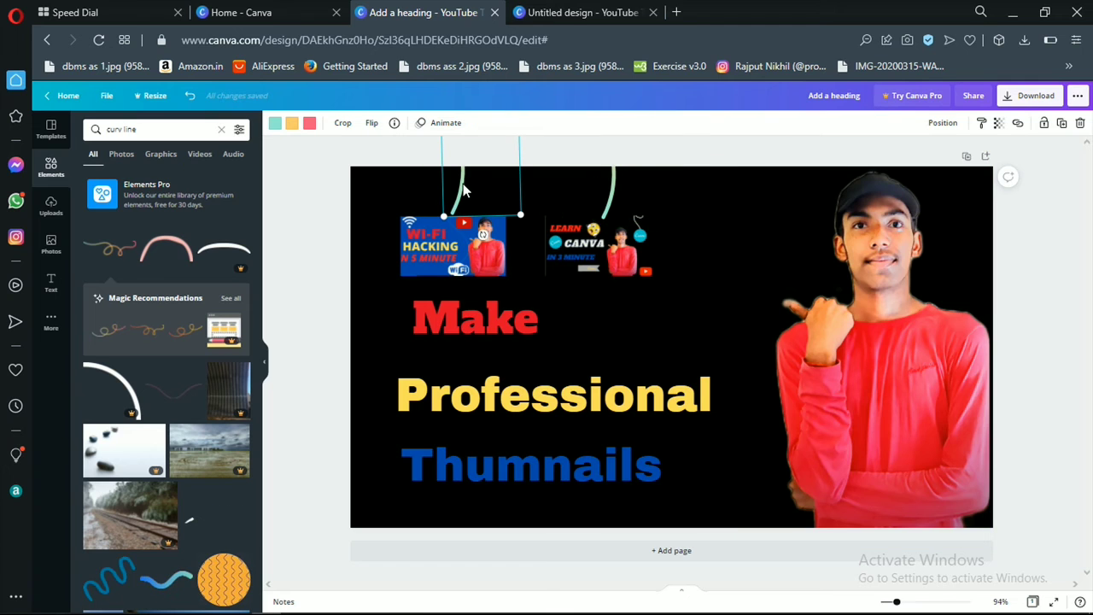
click(309, 124)
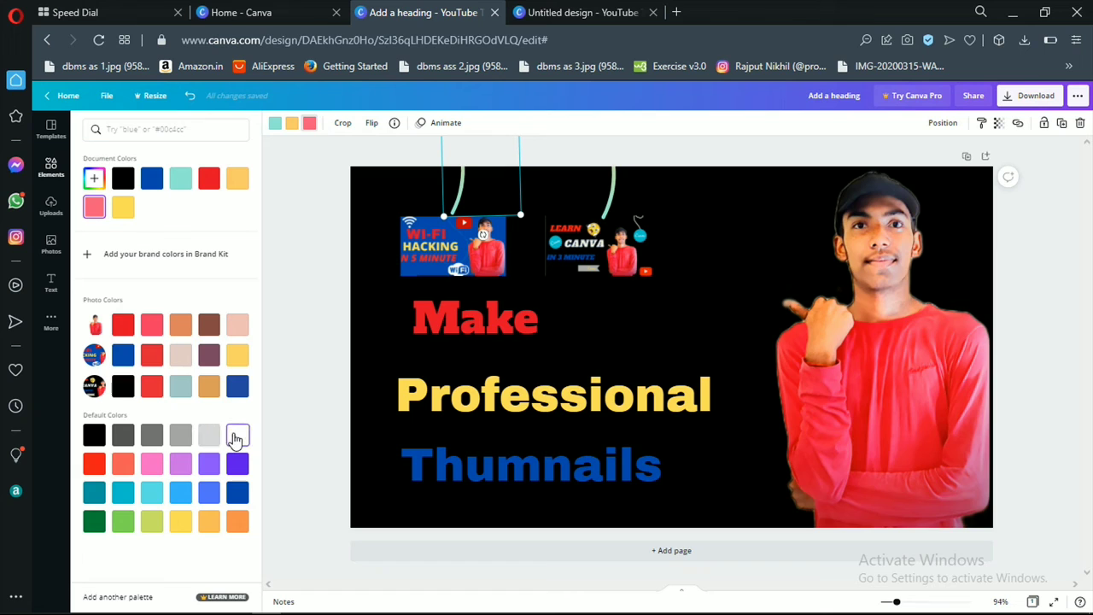
click(237, 436)
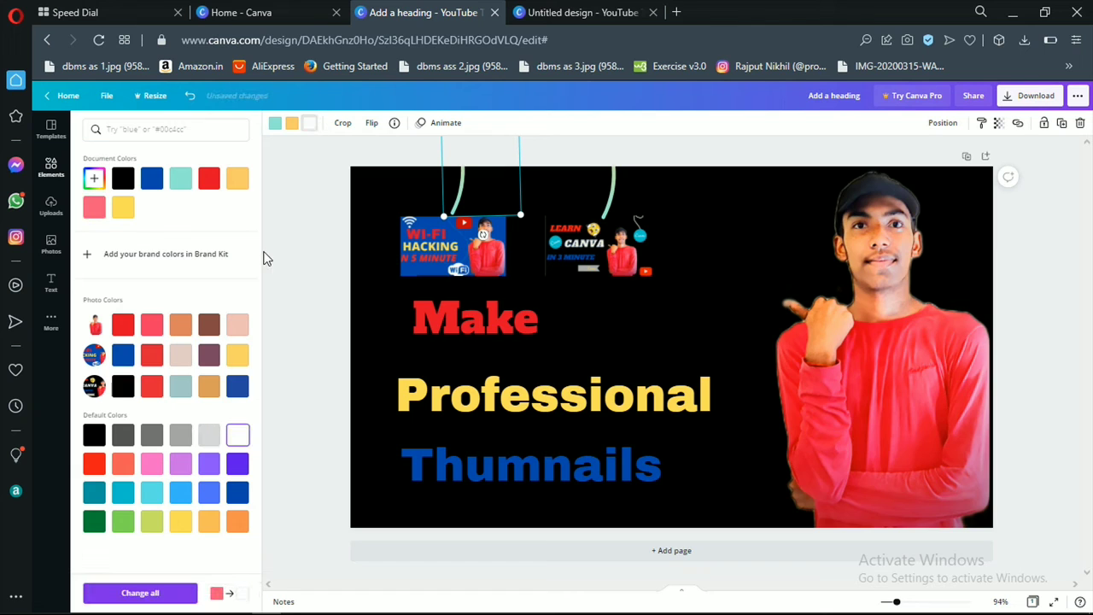
click(293, 125)
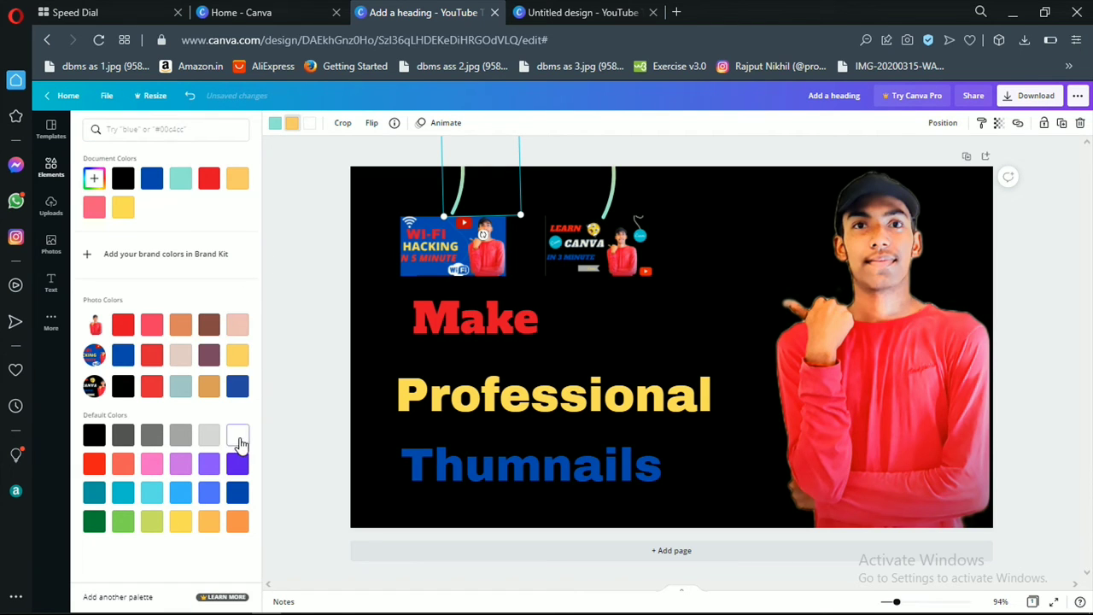
click(240, 439)
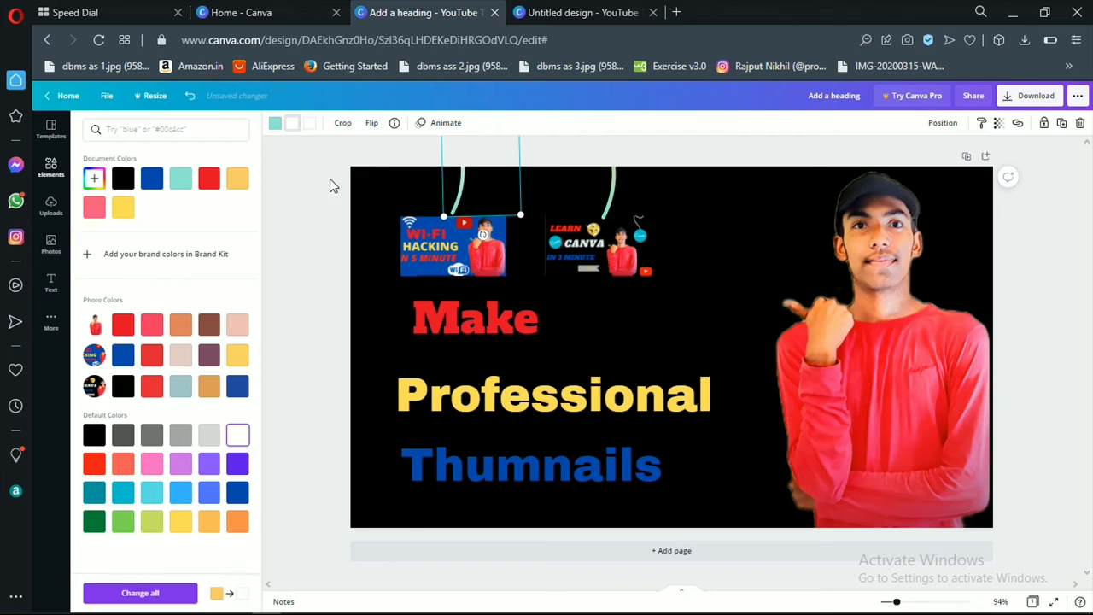
click(277, 124)
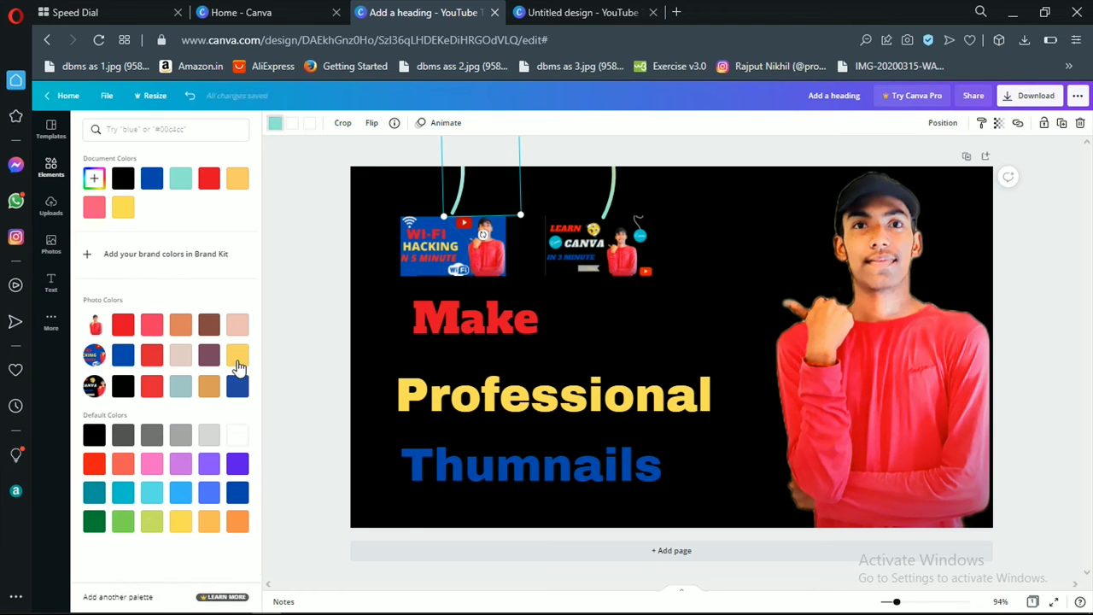
click(239, 440)
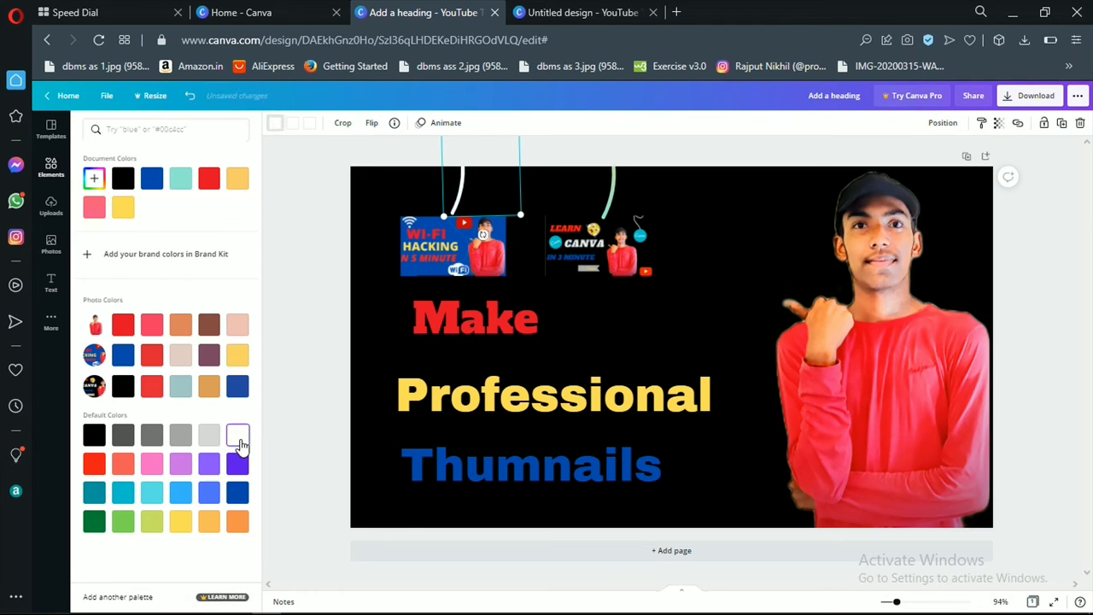
Change the green color of the line above the "Learn Canva" image to white.
click(604, 199)
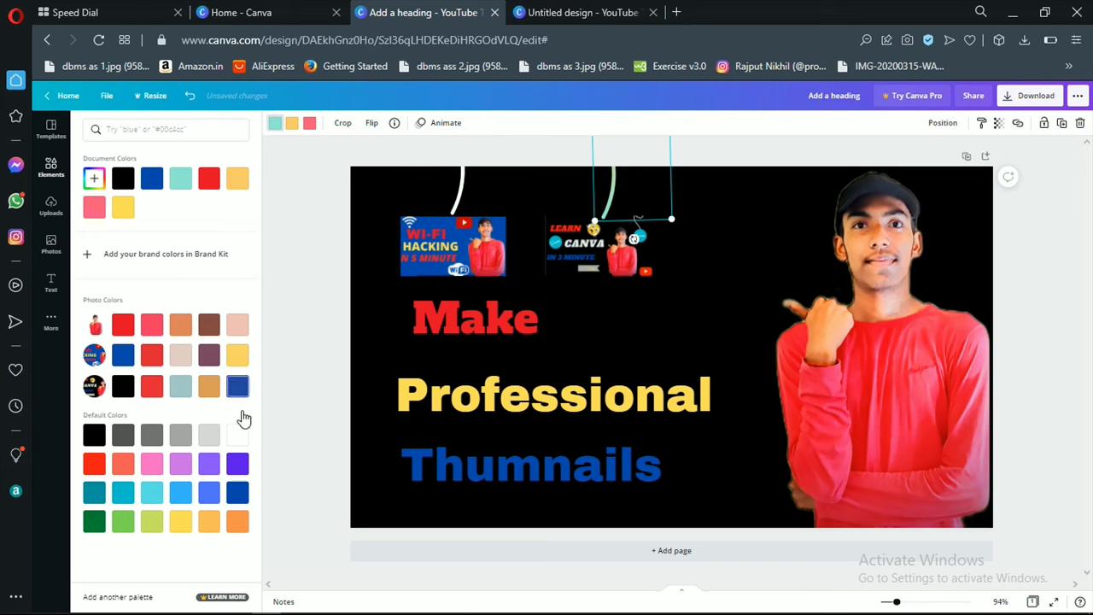
click(238, 437)
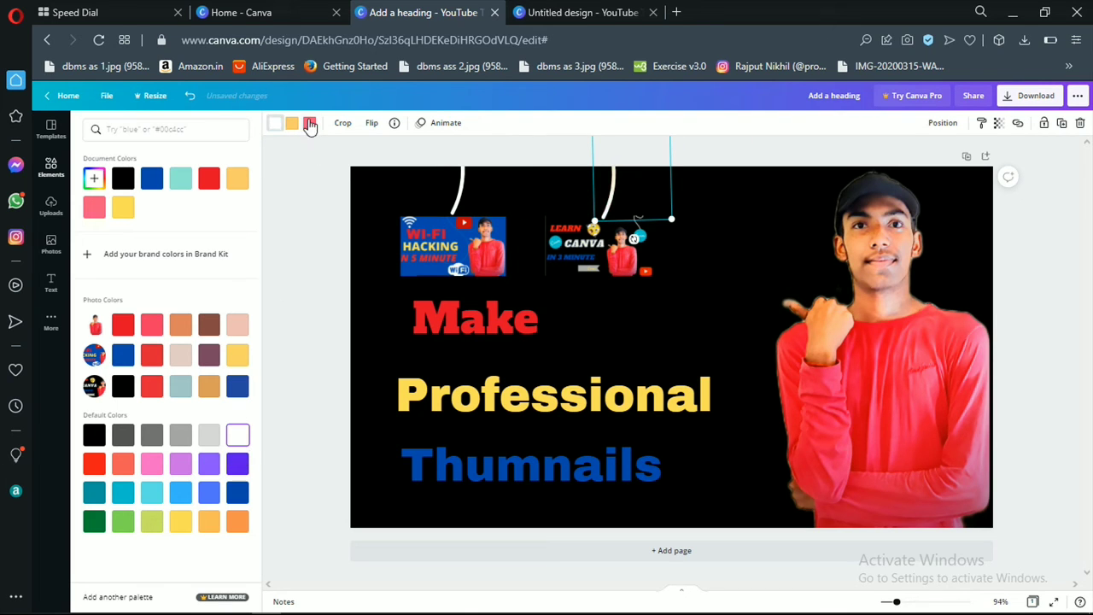
key(Escape)
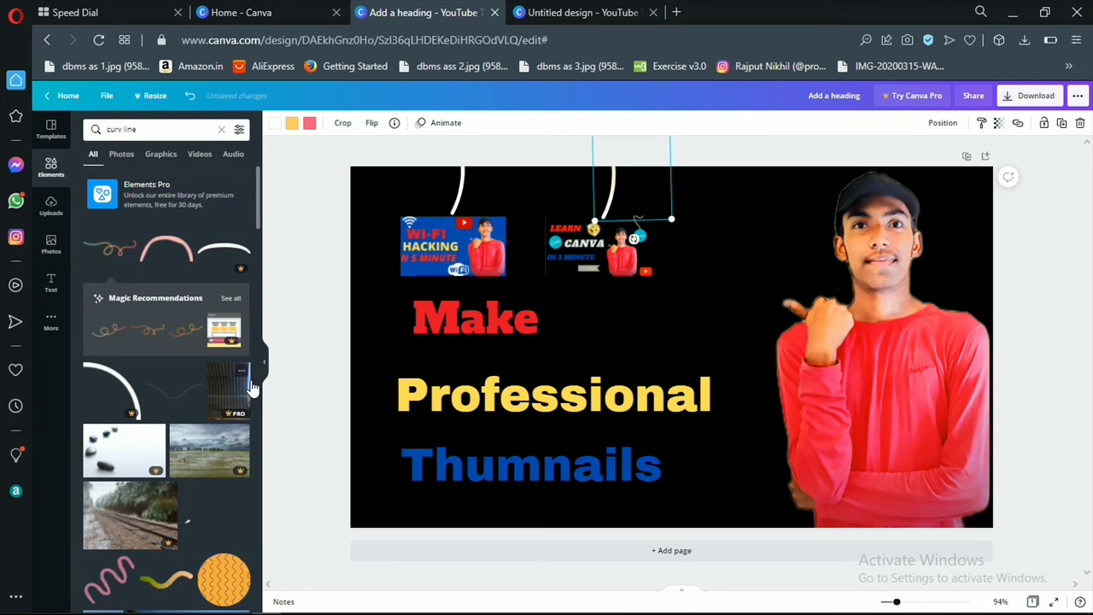
click(264, 362)
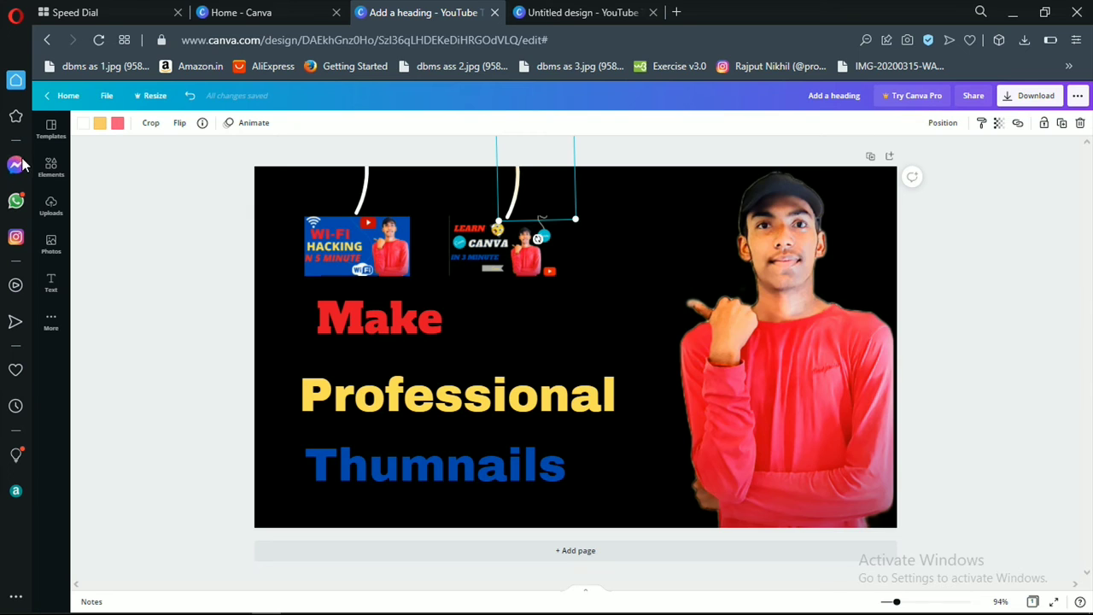
Search the elements for "youtube", add the red play-button logo and fit it small beside "Thumnails" at the page's lower edge.
click(53, 169)
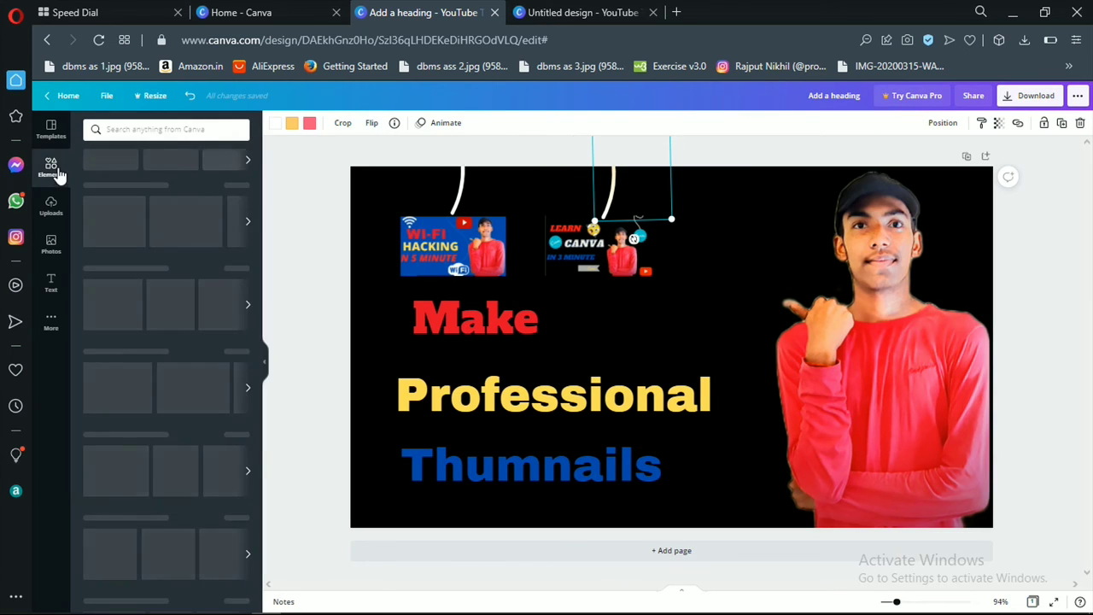
click(154, 130)
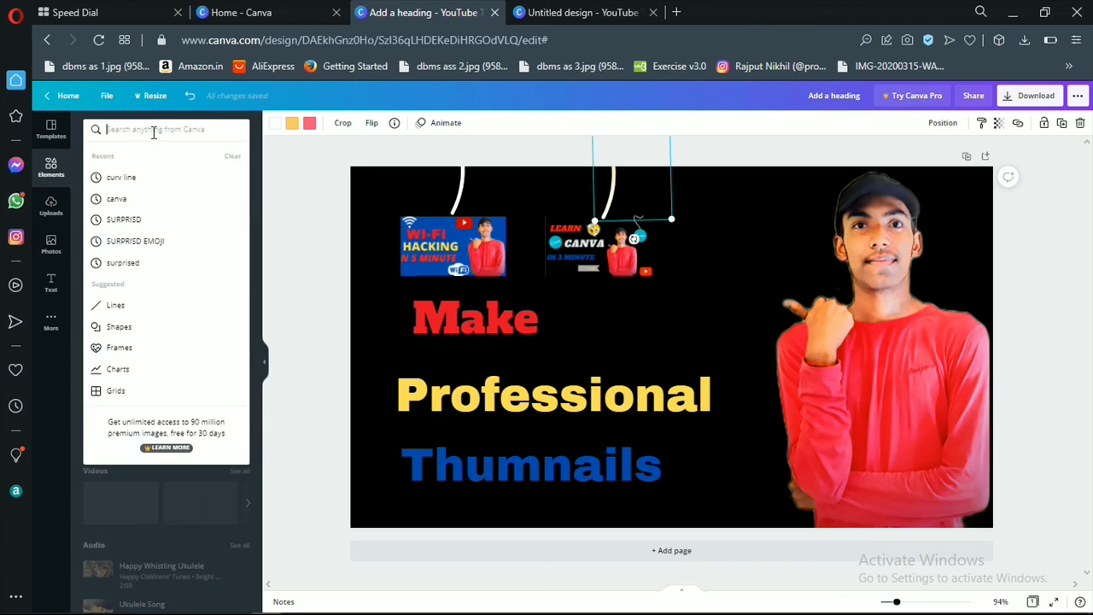
text(you)
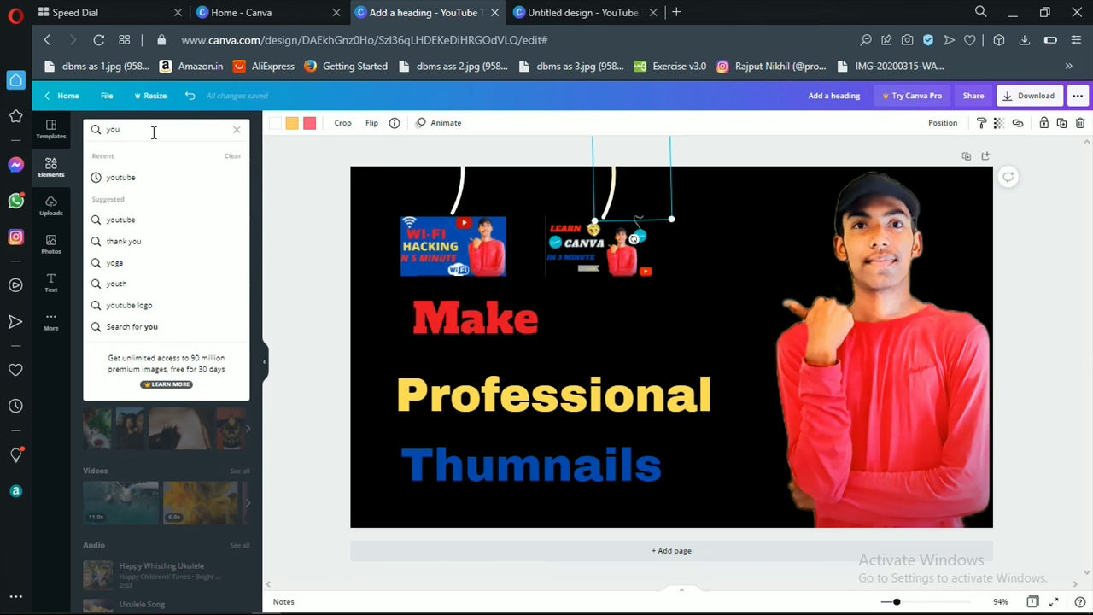
click(151, 177)
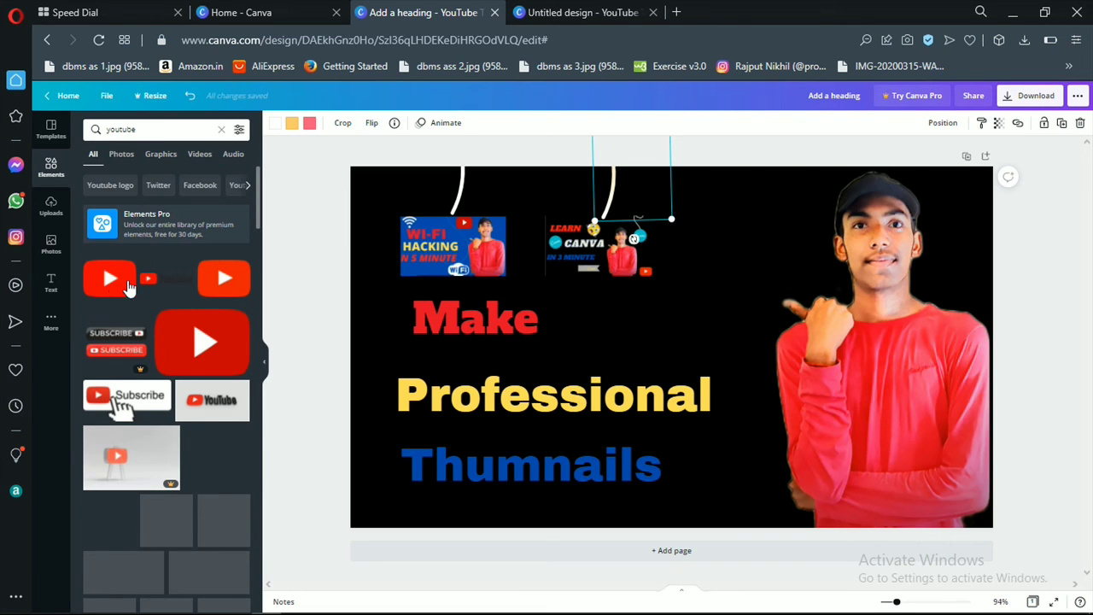
drag(109, 277, 604, 300)
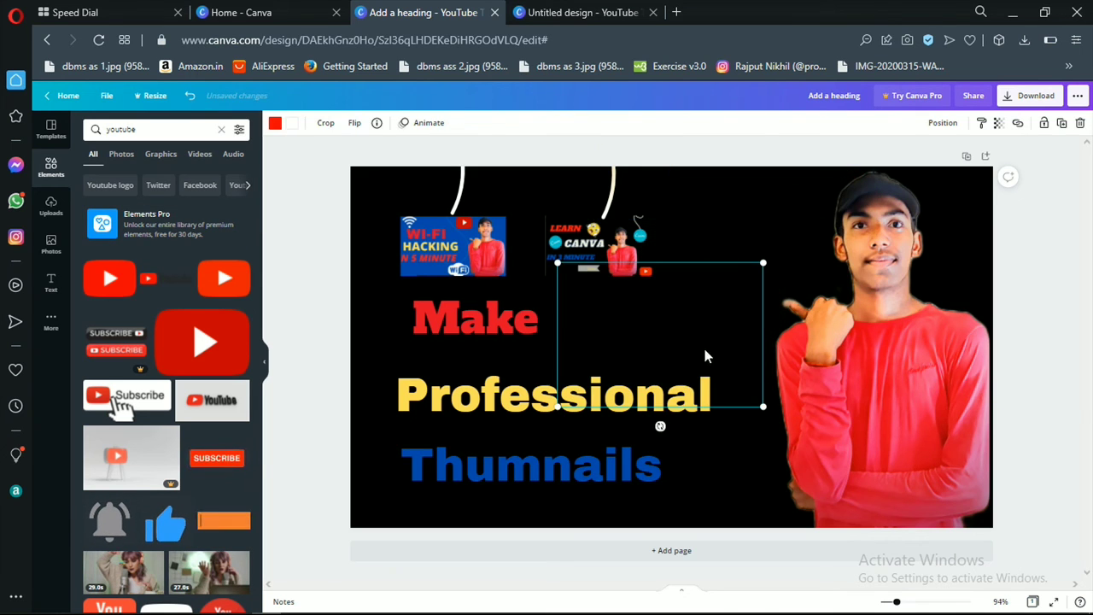
drag(738, 388, 626, 340)
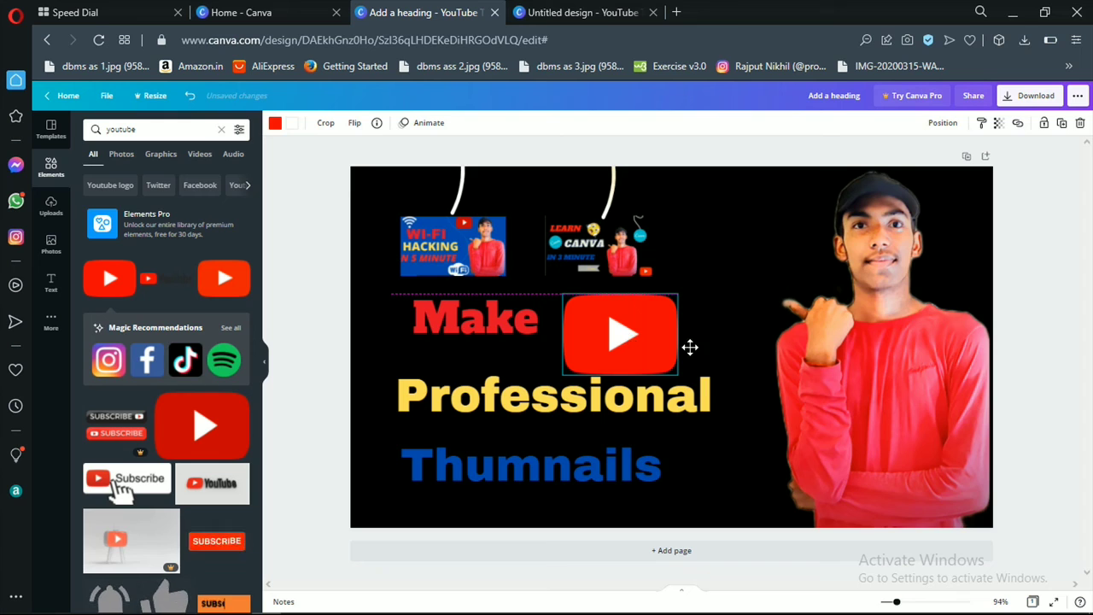
drag(670, 368, 741, 494)
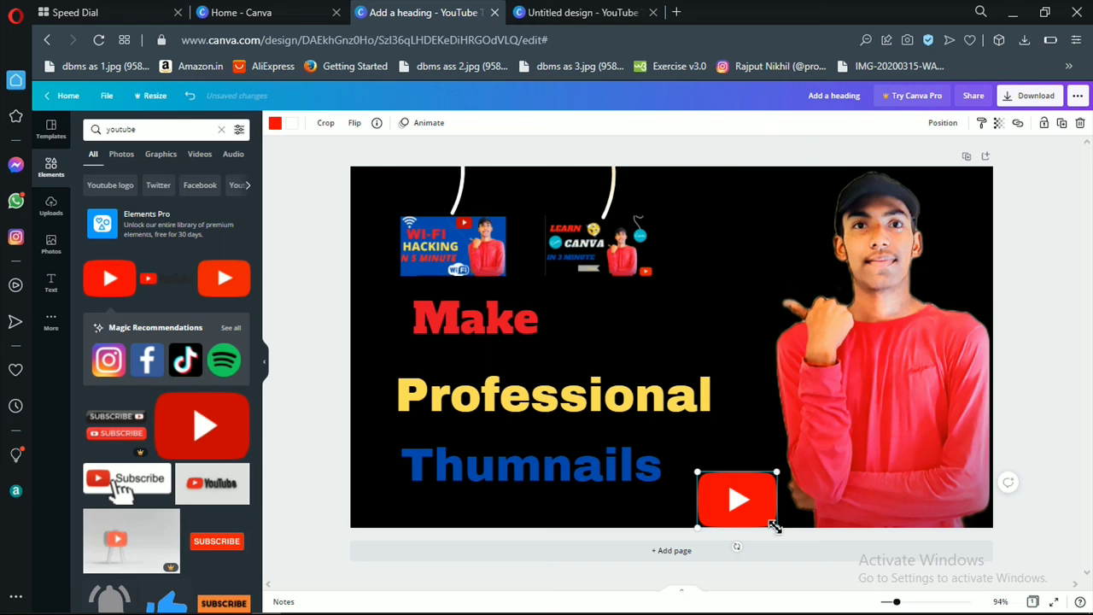
Italicize the "Make" heading and widen its text box so the word sits more centrally above "Professional".
click(741, 424)
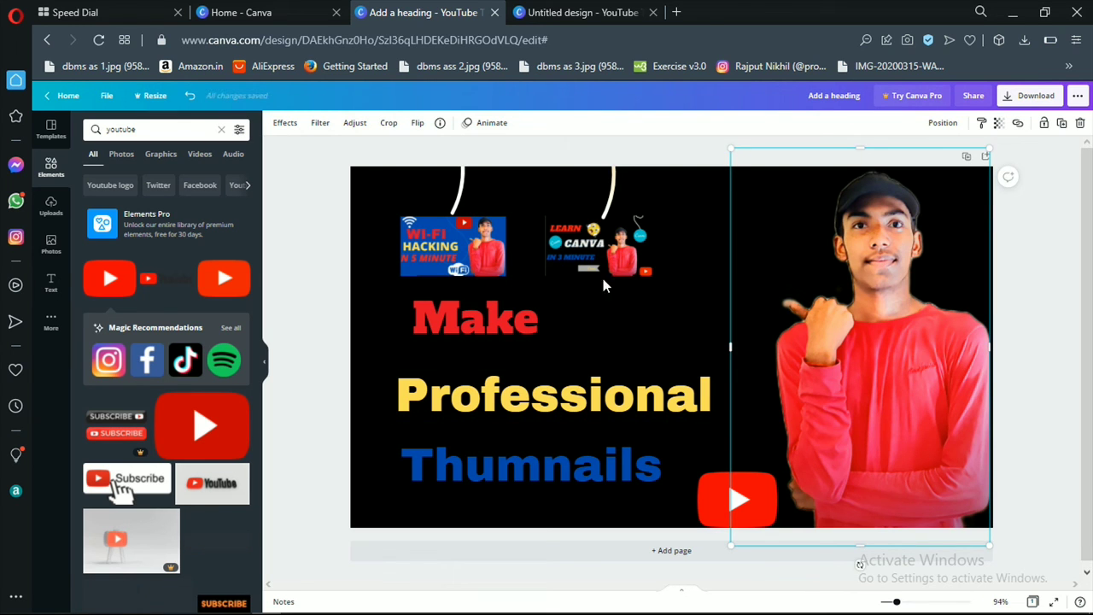
click(510, 314)
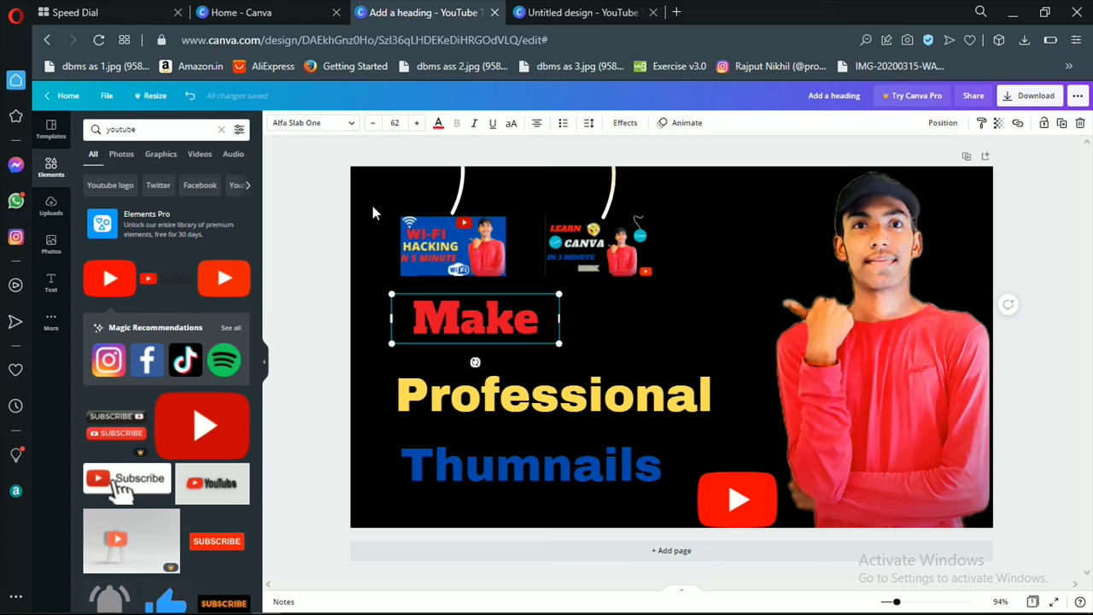
click(354, 123)
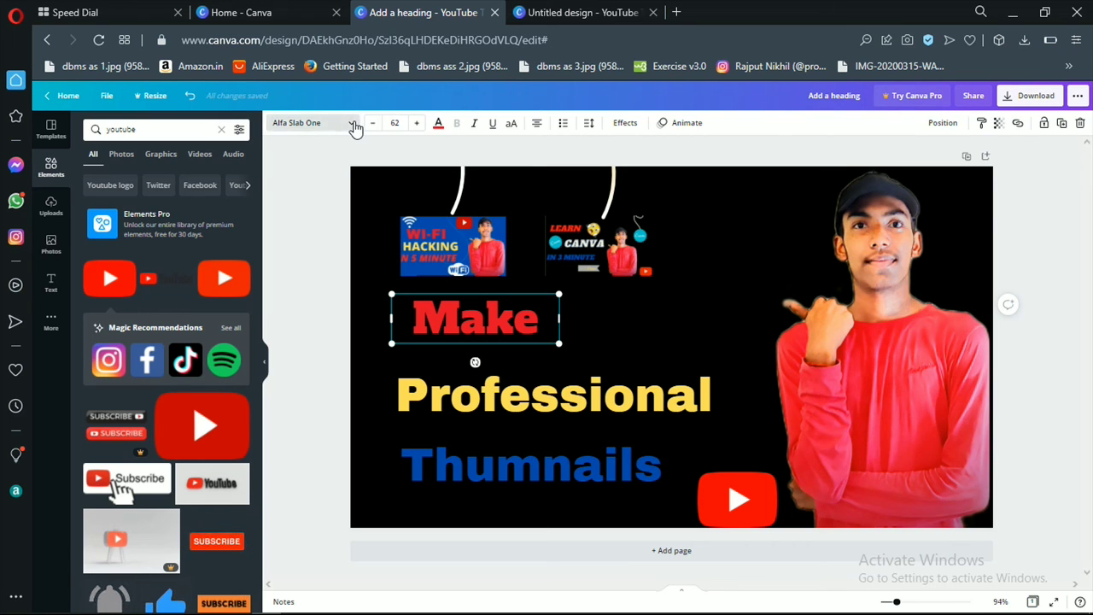
click(477, 125)
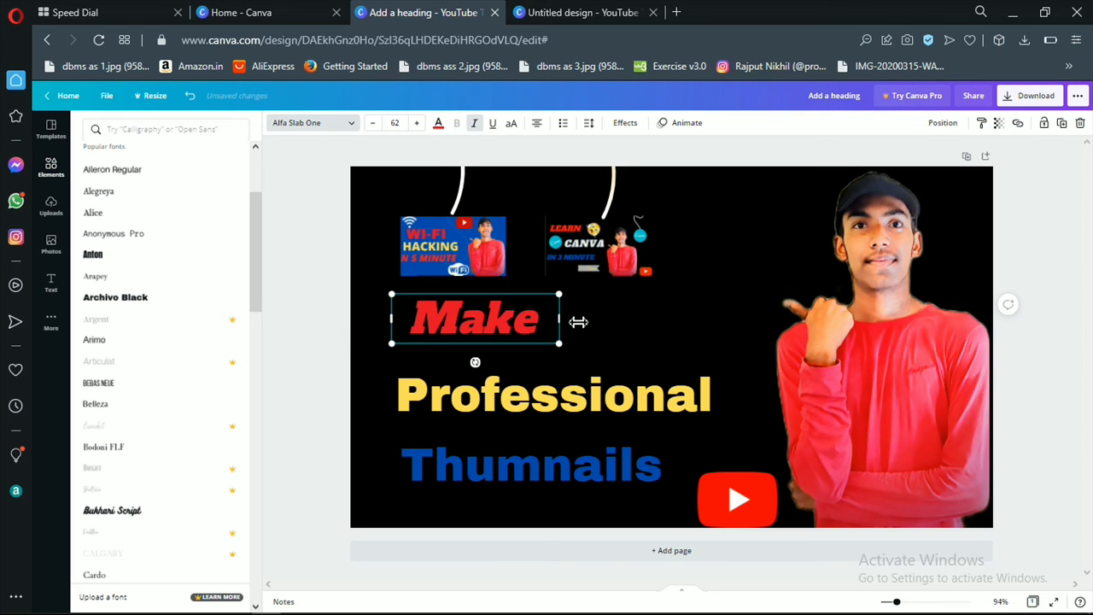
drag(578, 322, 646, 324)
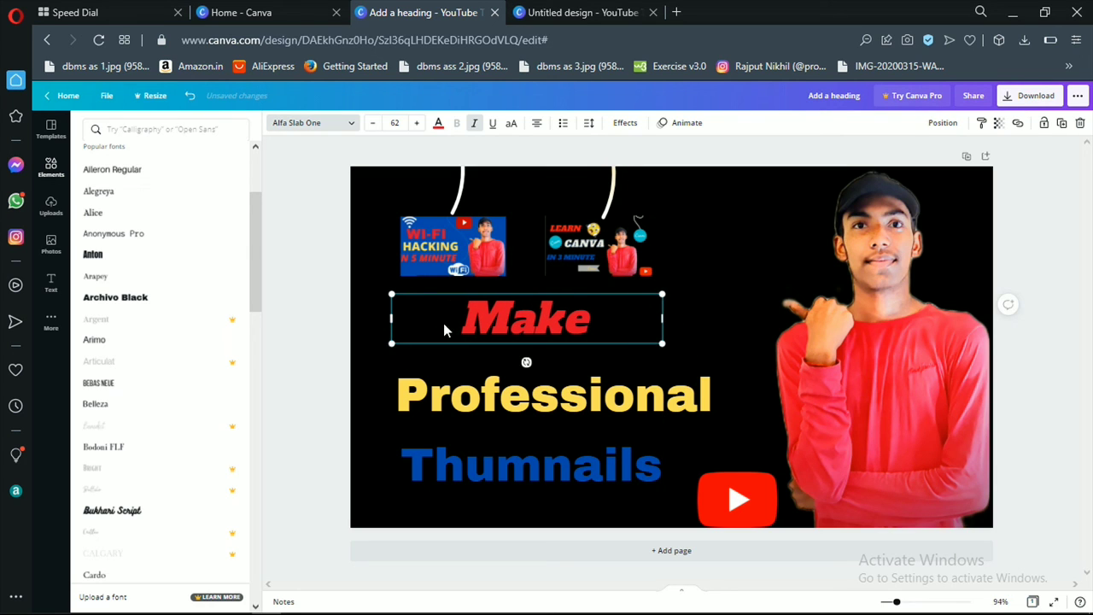
Recolor the "Make" heading to the bright red from the default colors and deselect it.
click(443, 325)
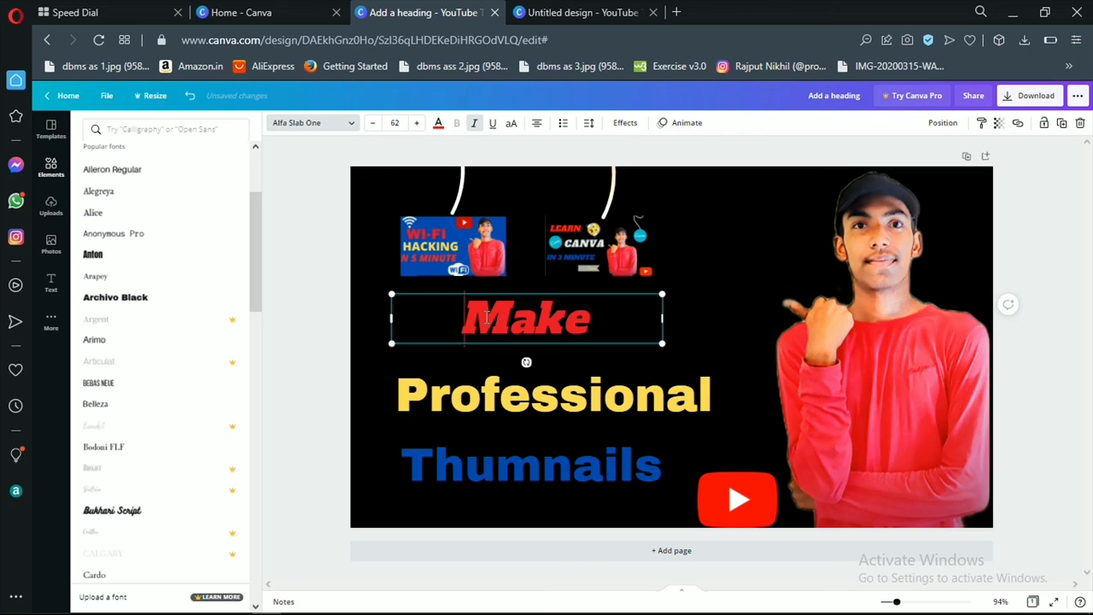
click(439, 125)
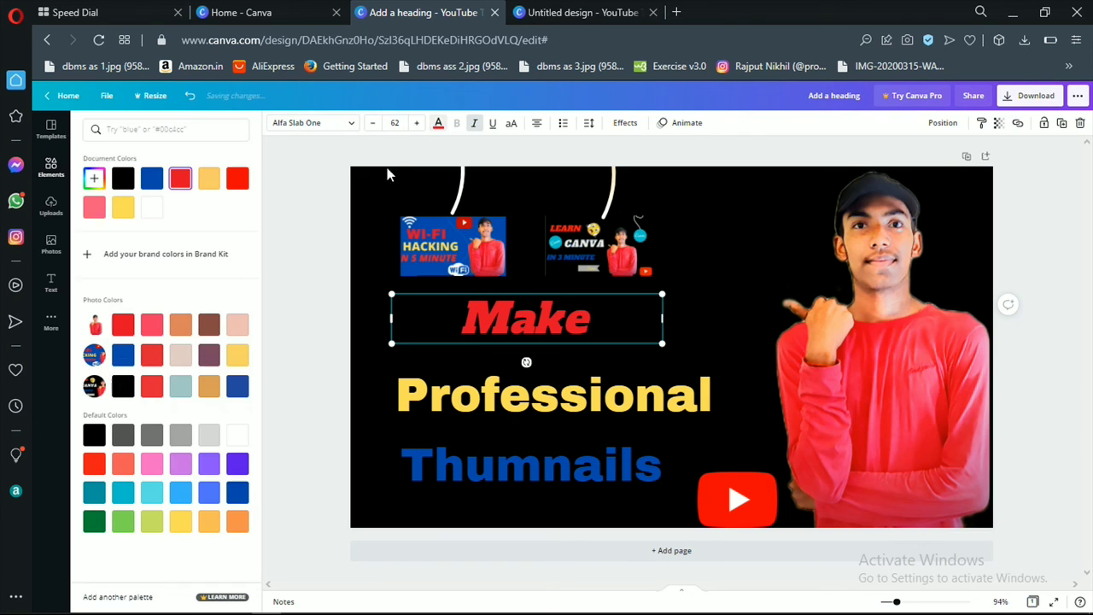
click(125, 326)
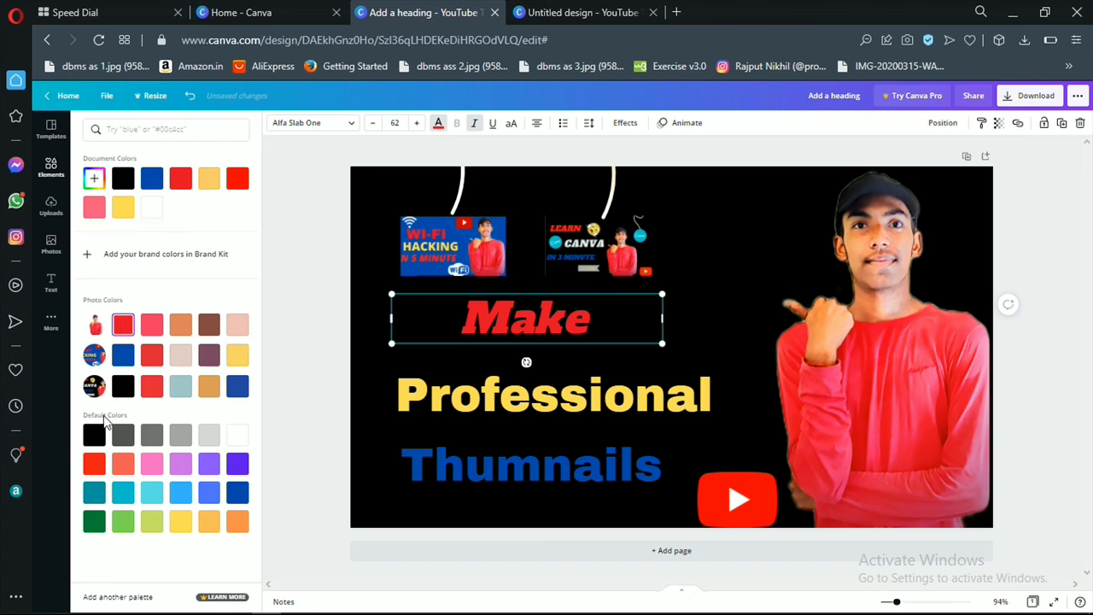
click(100, 463)
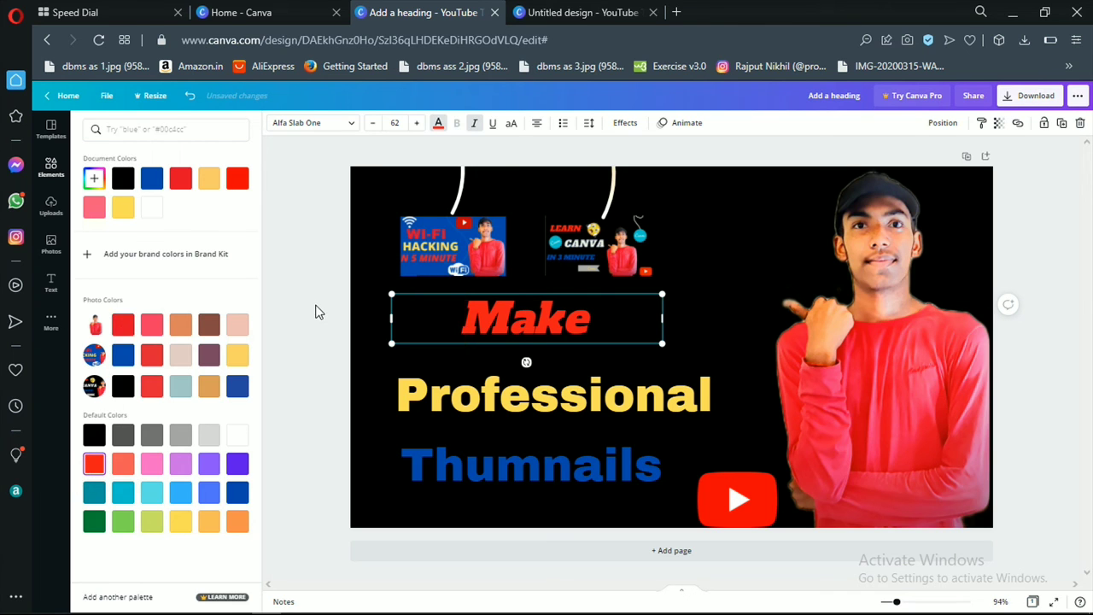
key(Escape)
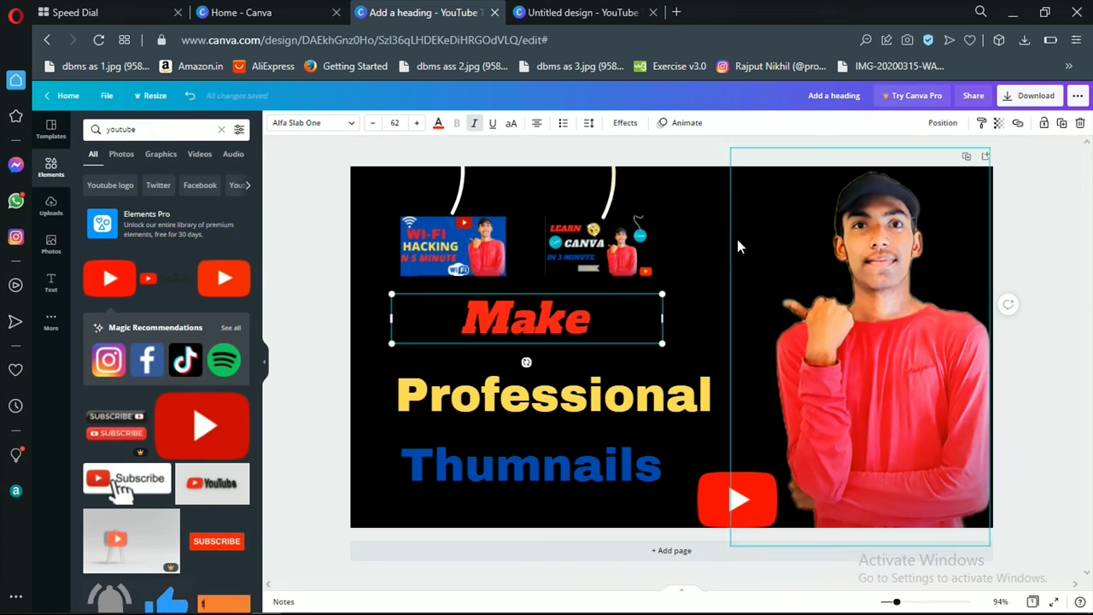
click(739, 241)
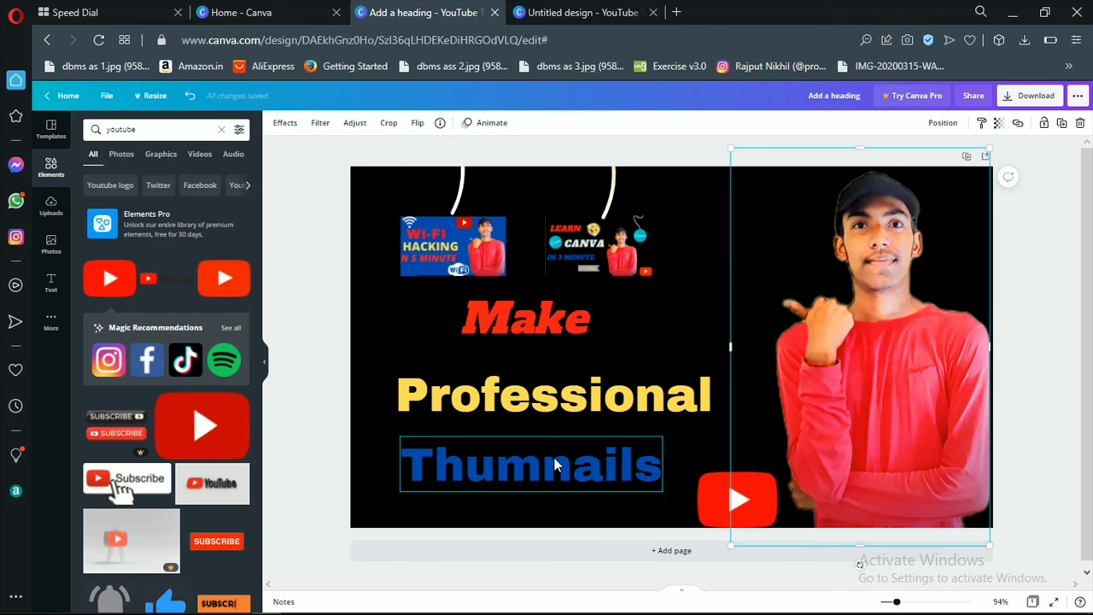
click(712, 241)
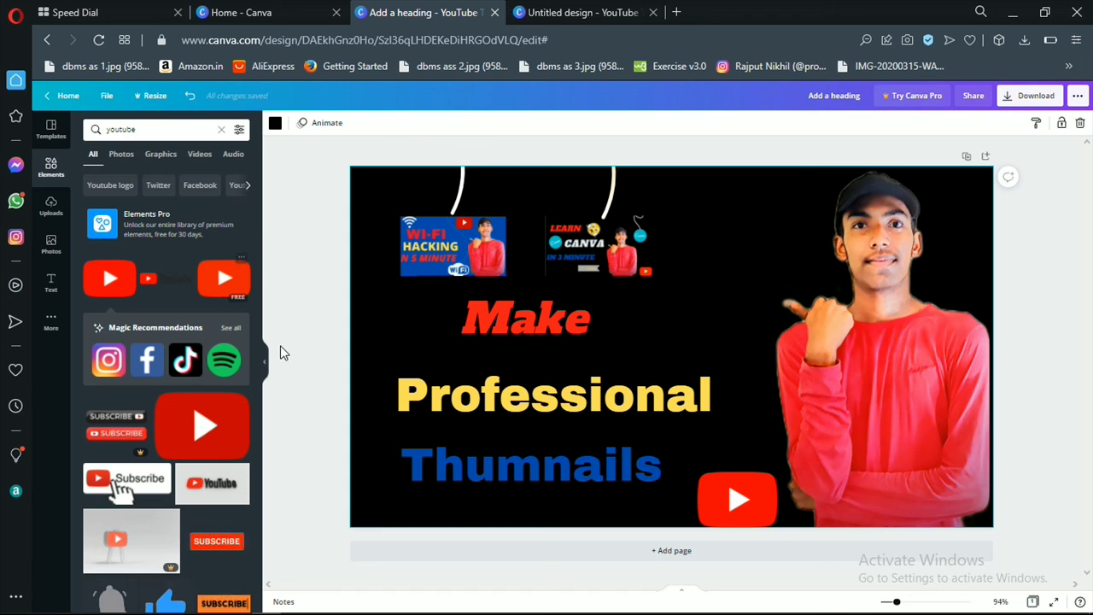
Collapse the elements panel and download the finished thumbnail as a PNG.
scroll(259, 361, down, 5)
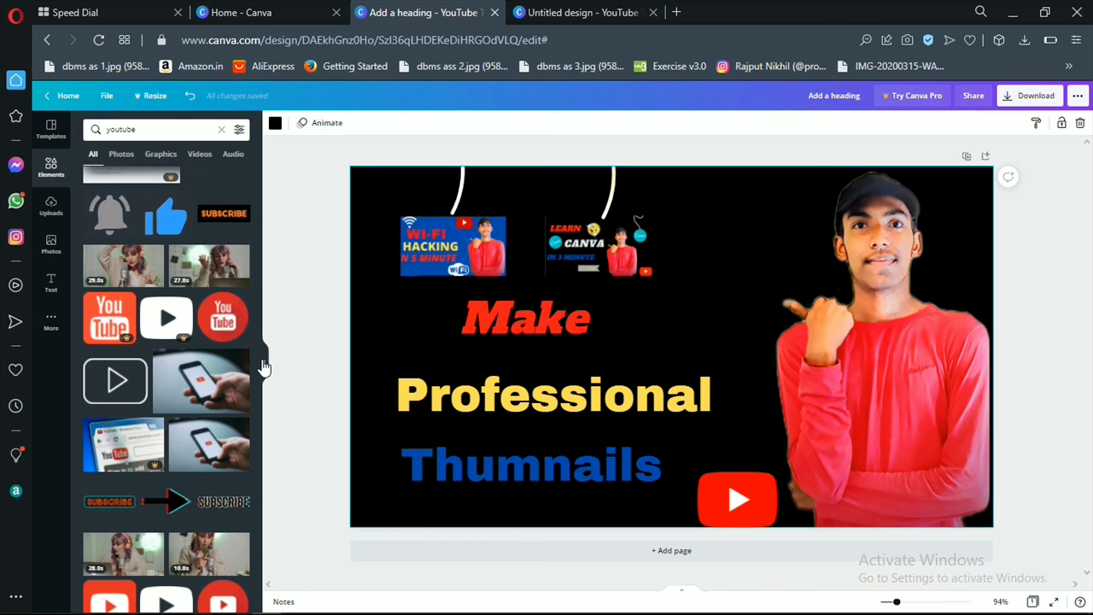
click(262, 363)
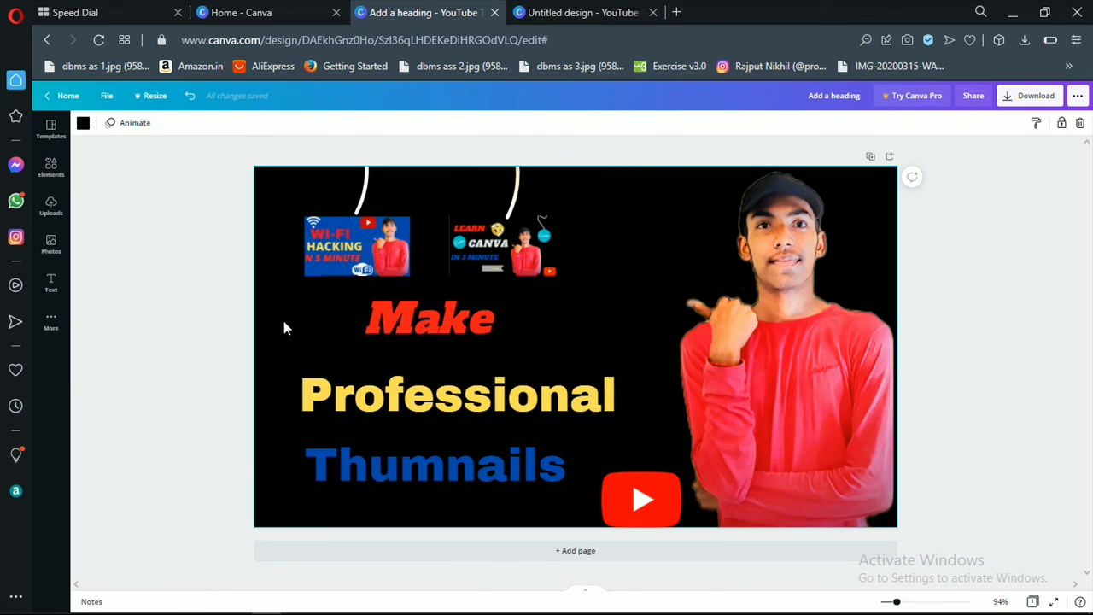
click(191, 277)
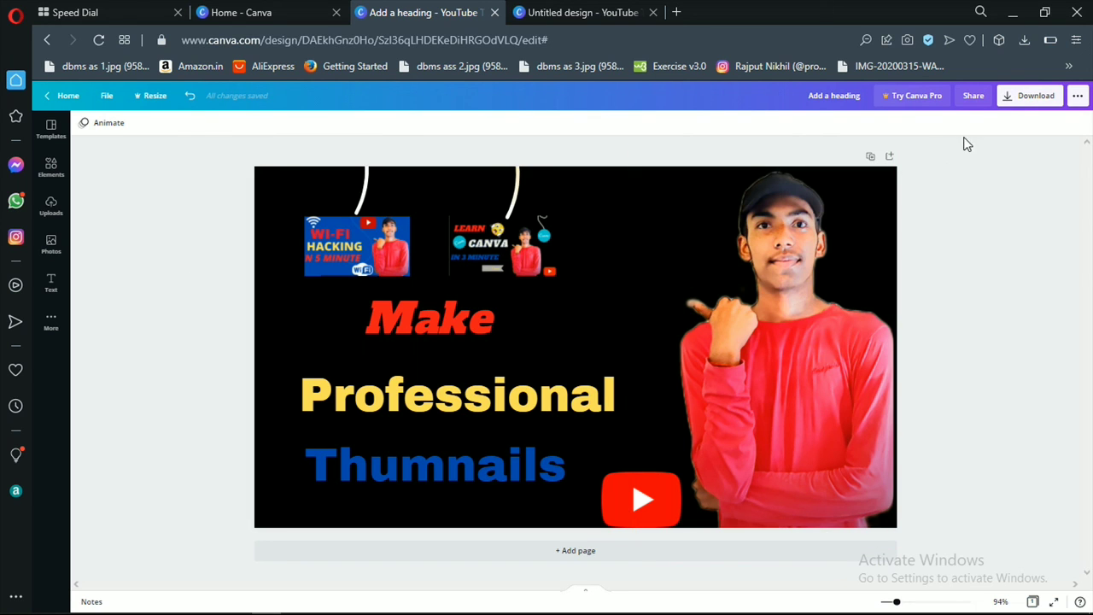
click(1029, 98)
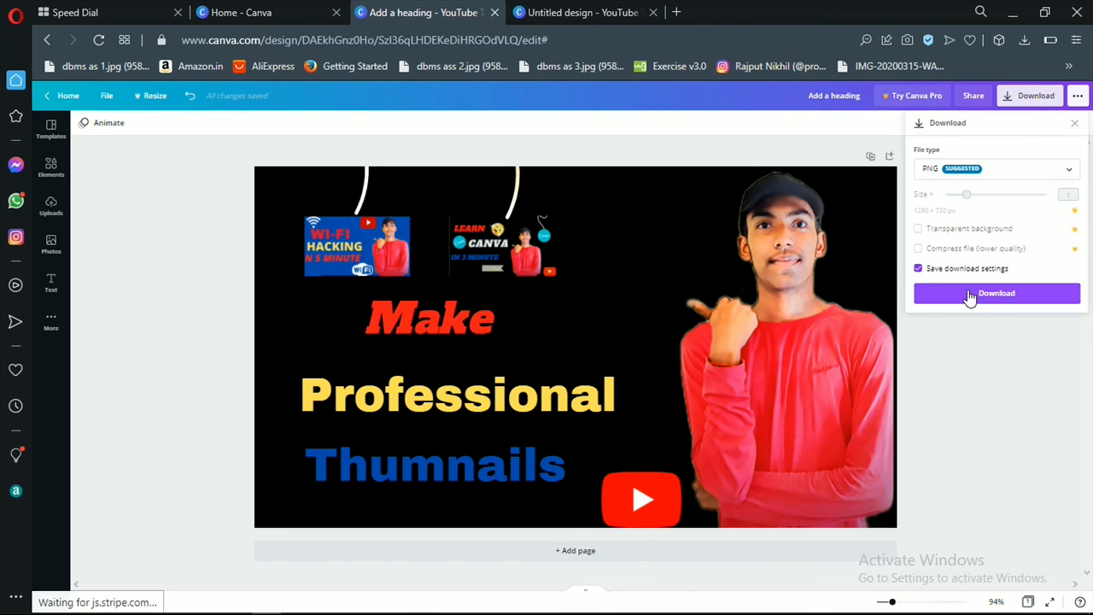
click(970, 294)
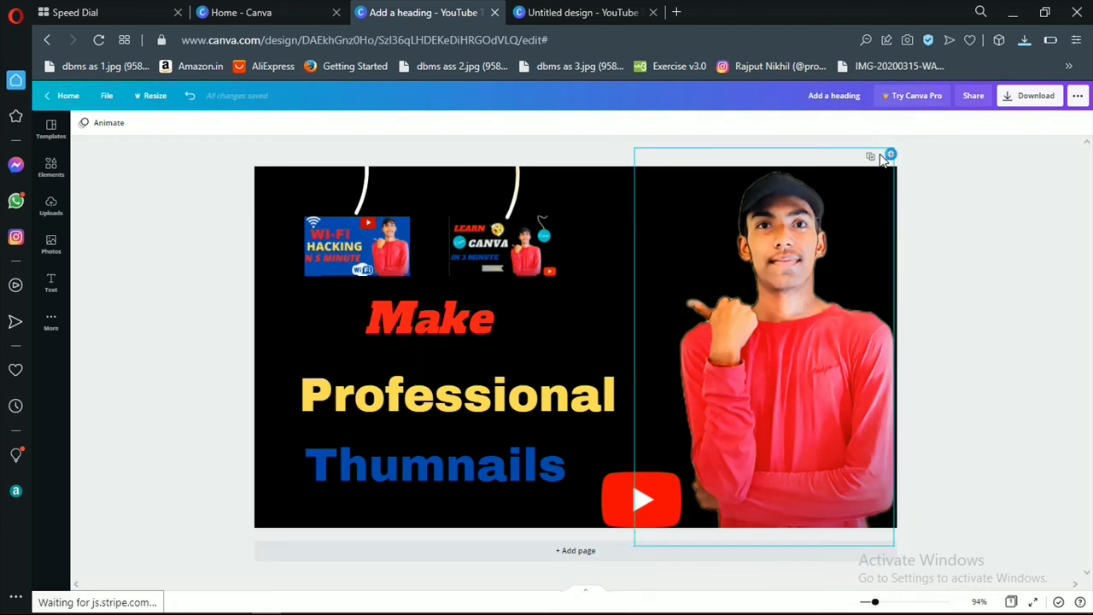
click(824, 201)
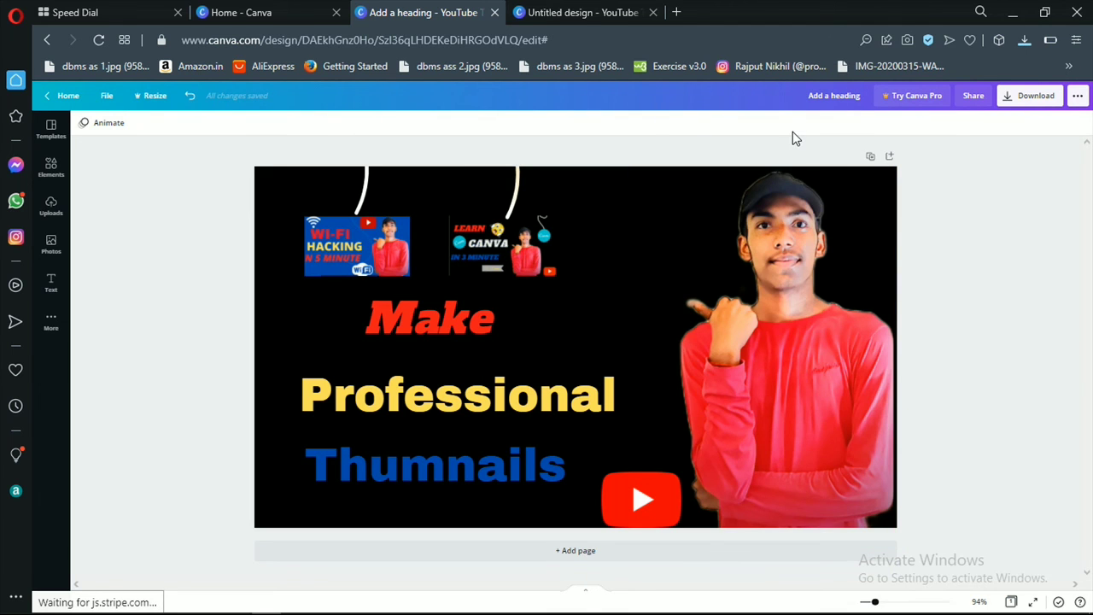